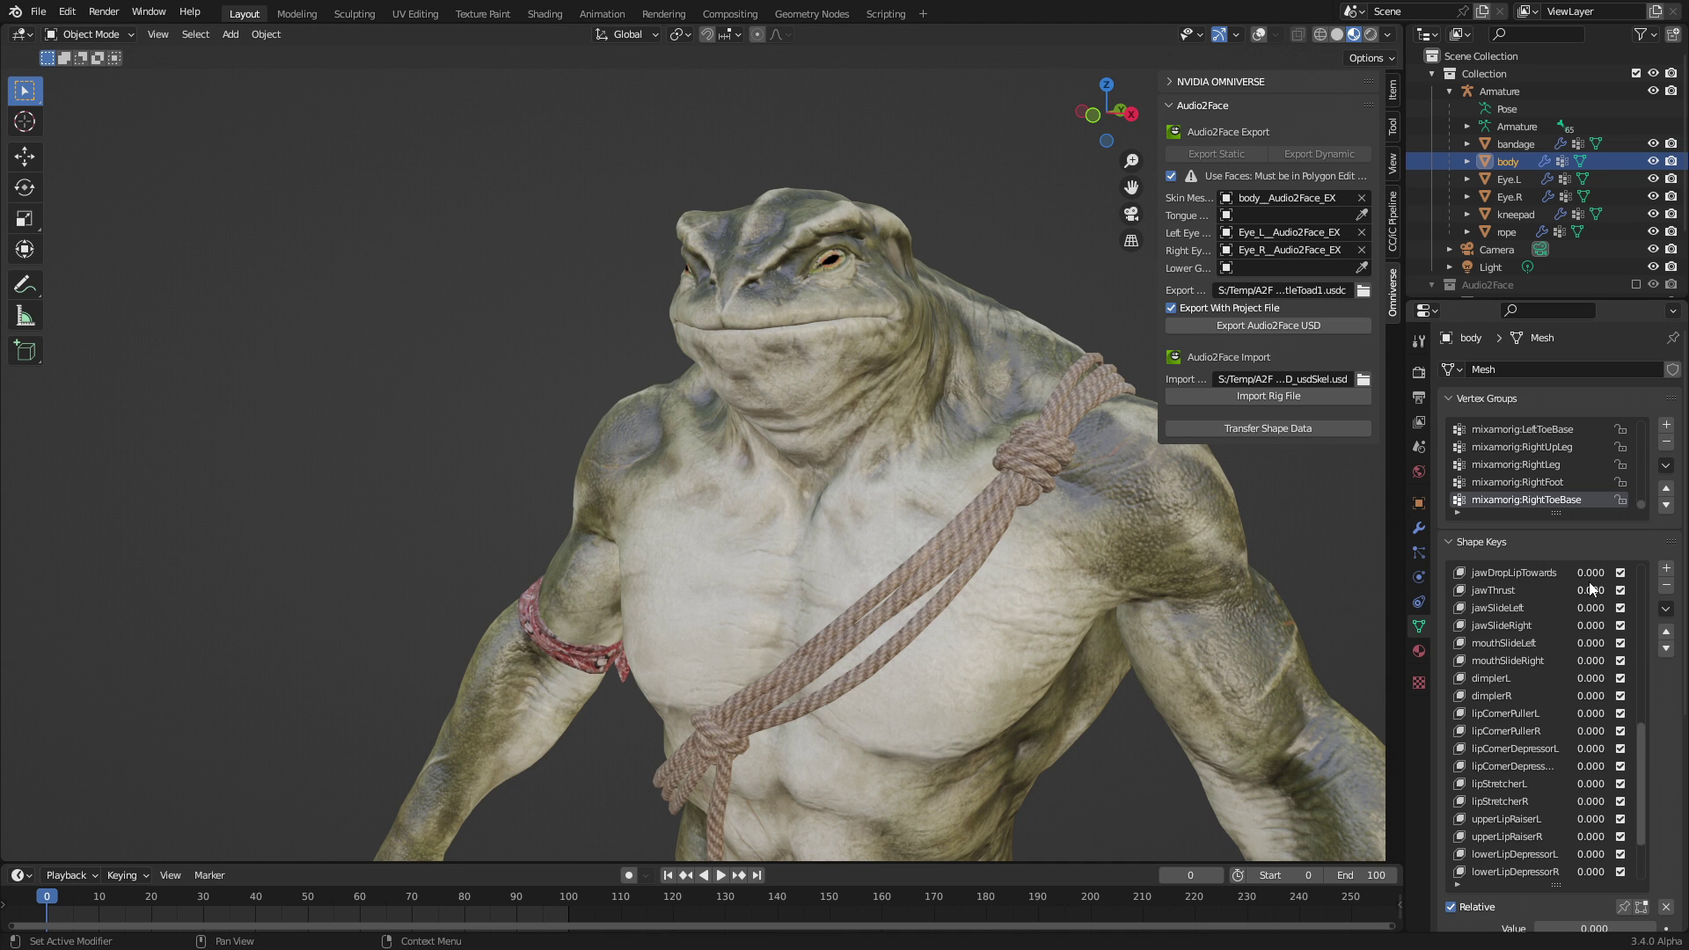
Step: Scroll the Shape Keys list of the finished toad scene
{"action": "scroll", "coordinate": [1595, 583], "scroll_direction": "up", "scroll_amount": 1}
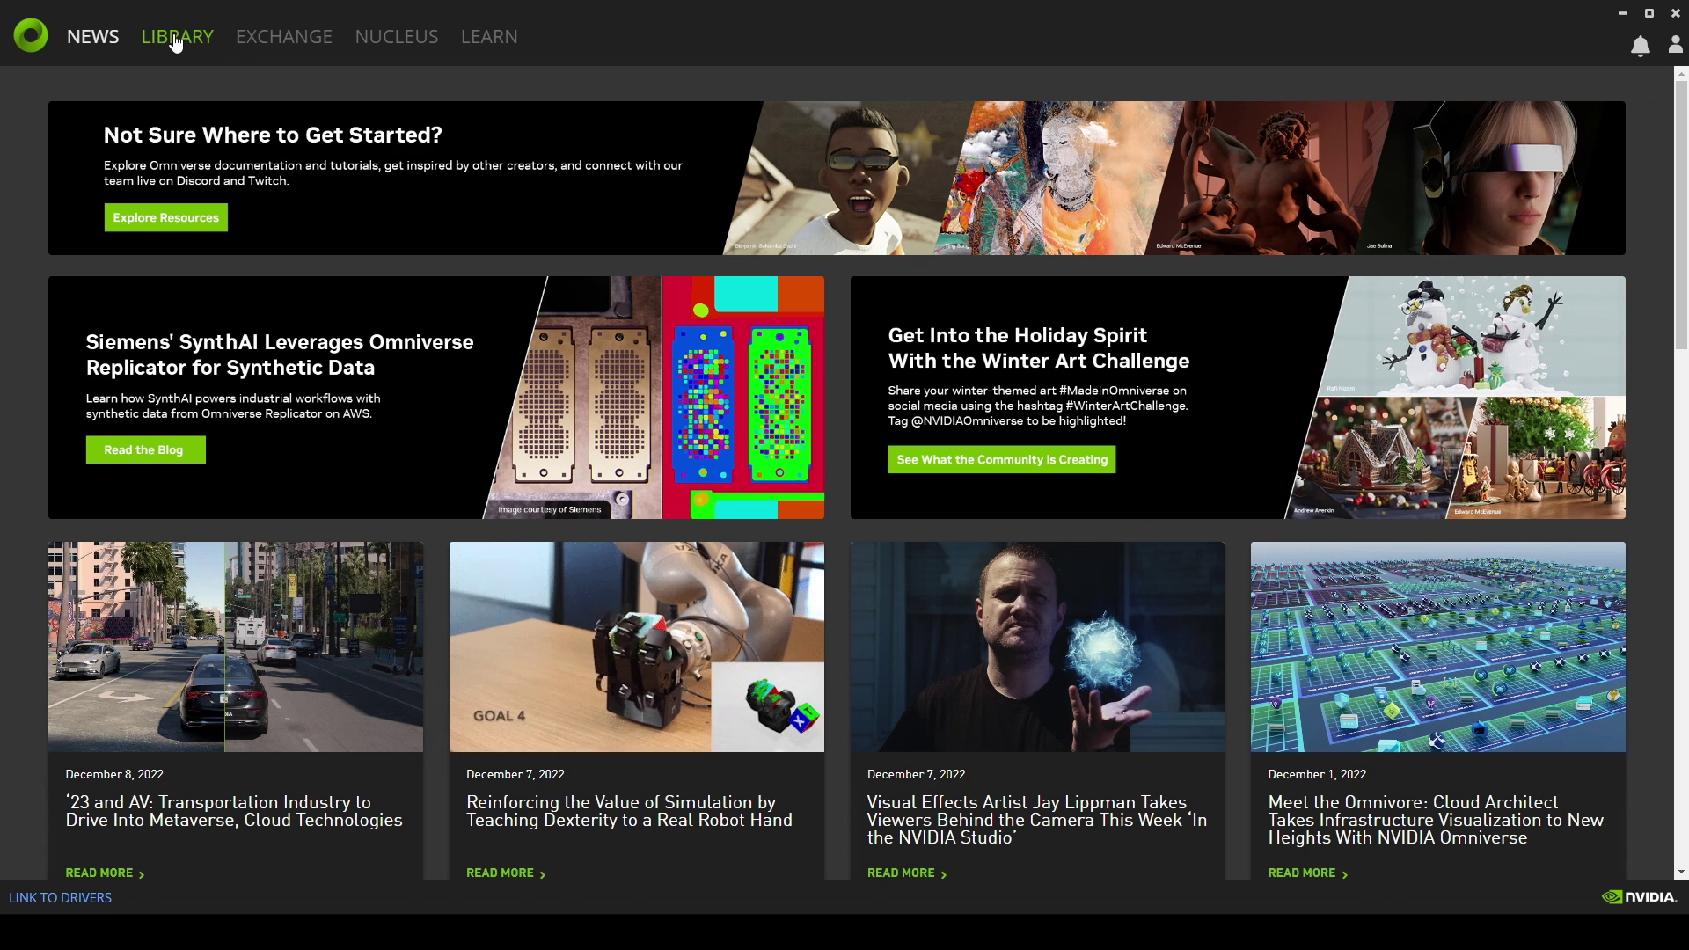
Step: Launch the Blender 3.4 alpha USD branch from the Omniverse Launcher library
{"action": "left_click", "coordinate": [177, 39]}
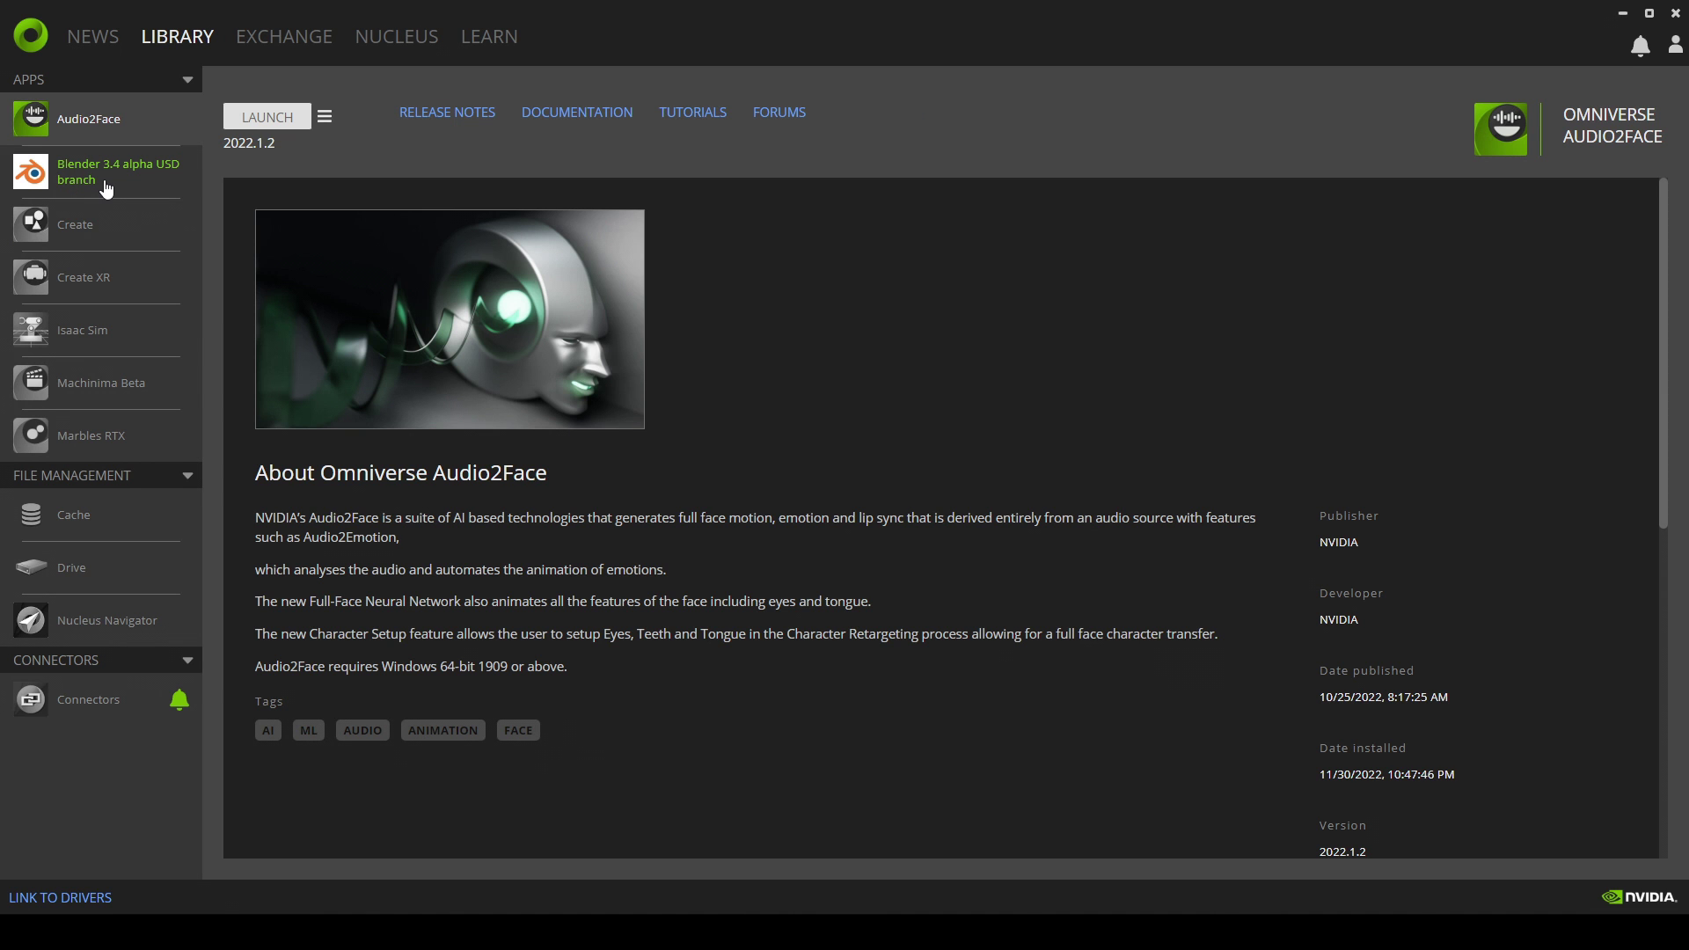
{"action": "left_click", "coordinate": [106, 180]}
{"action": "left_click", "coordinate": [255, 121]}
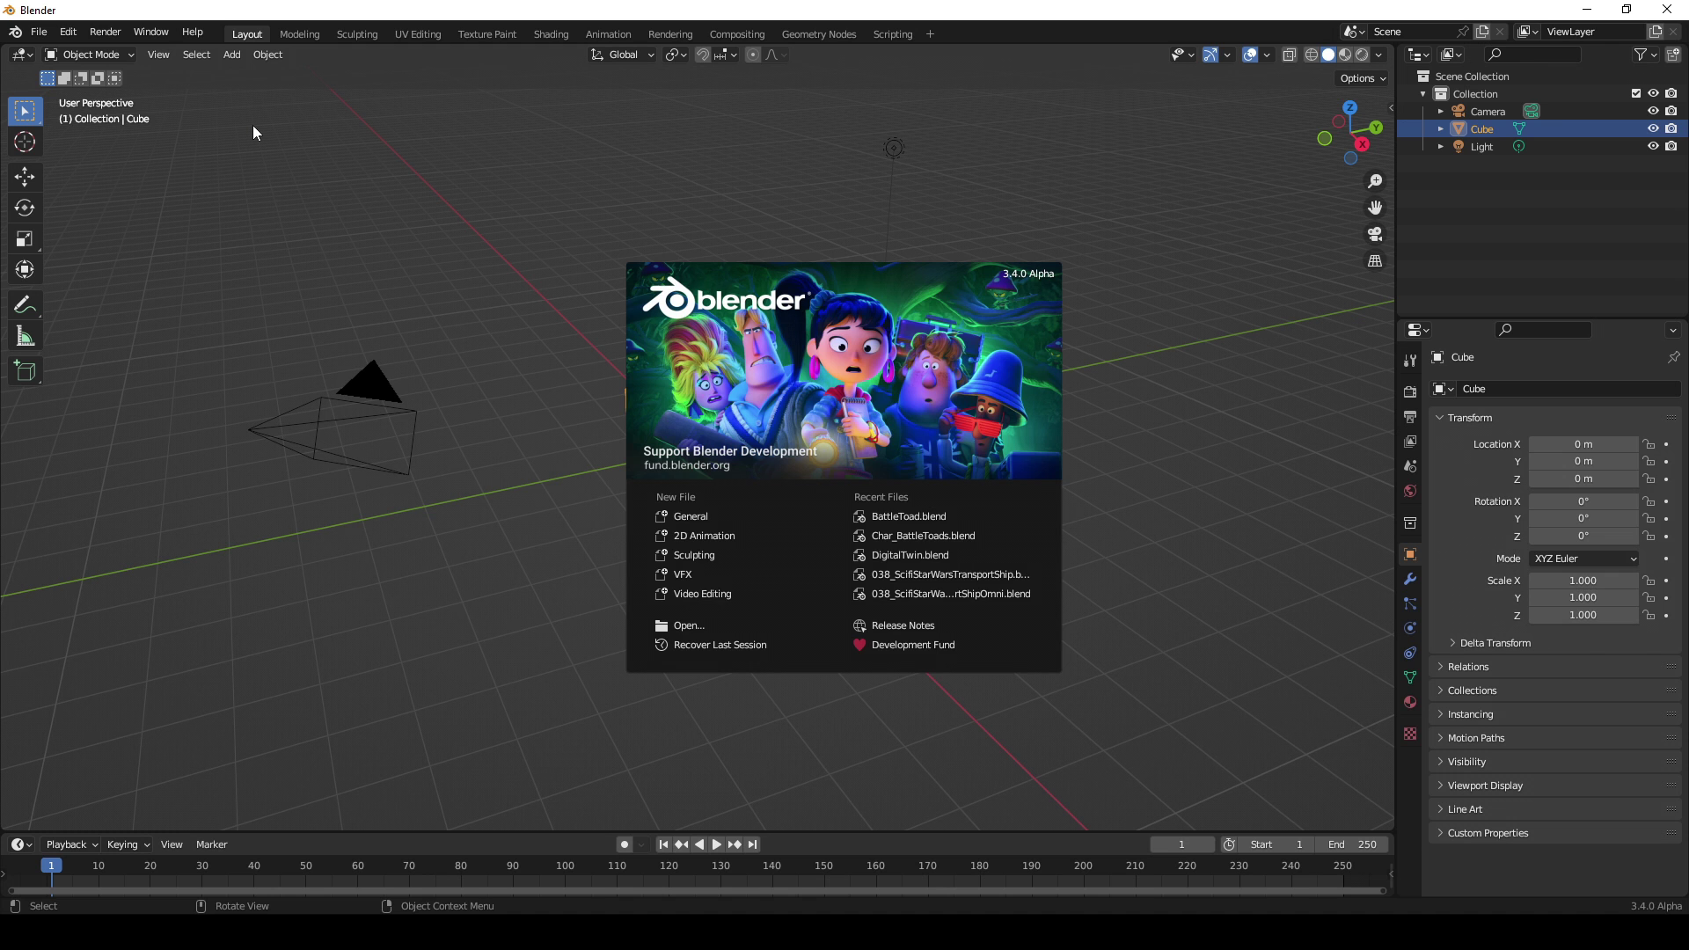
Step: Dismiss the splash screen and delete the default camera, cube and light
{"action": "left_click", "coordinate": [530, 278]}
{"action": "key", "text": "a"}
{"action": "key", "text": "Delete"}
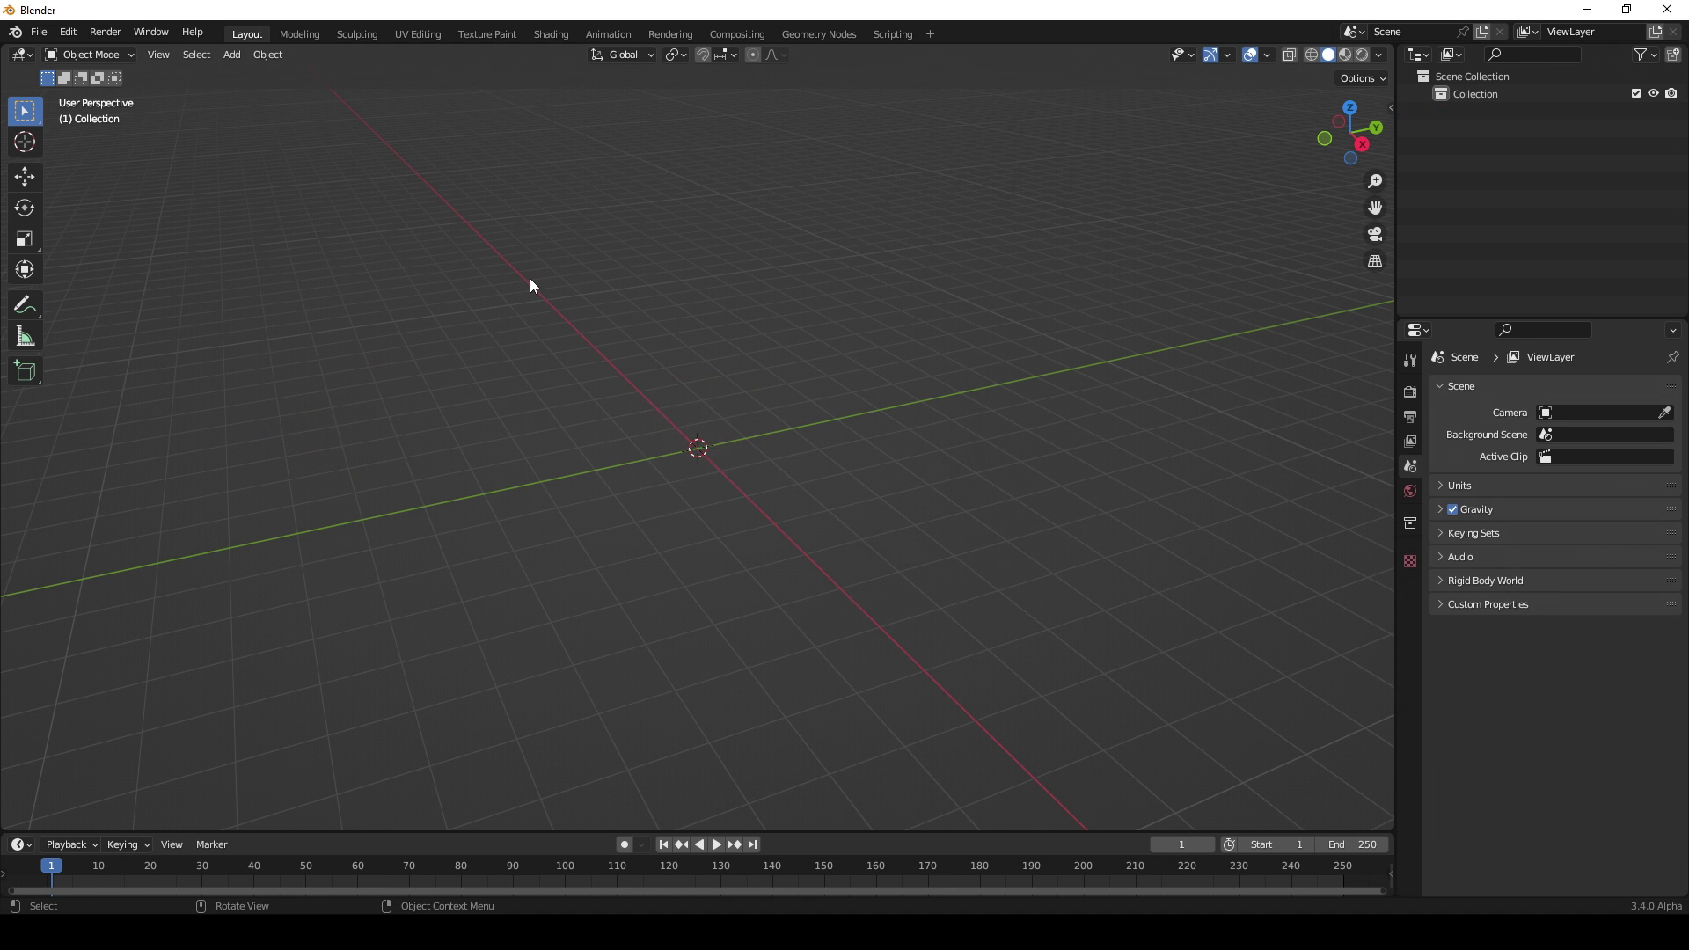
Step: Toggle the Blender window to fullscreen and open the saved toad character file
{"action": "key", "text": "F3"}
{"action": "type", "text": "full"}
{"action": "key", "text": "Return"}
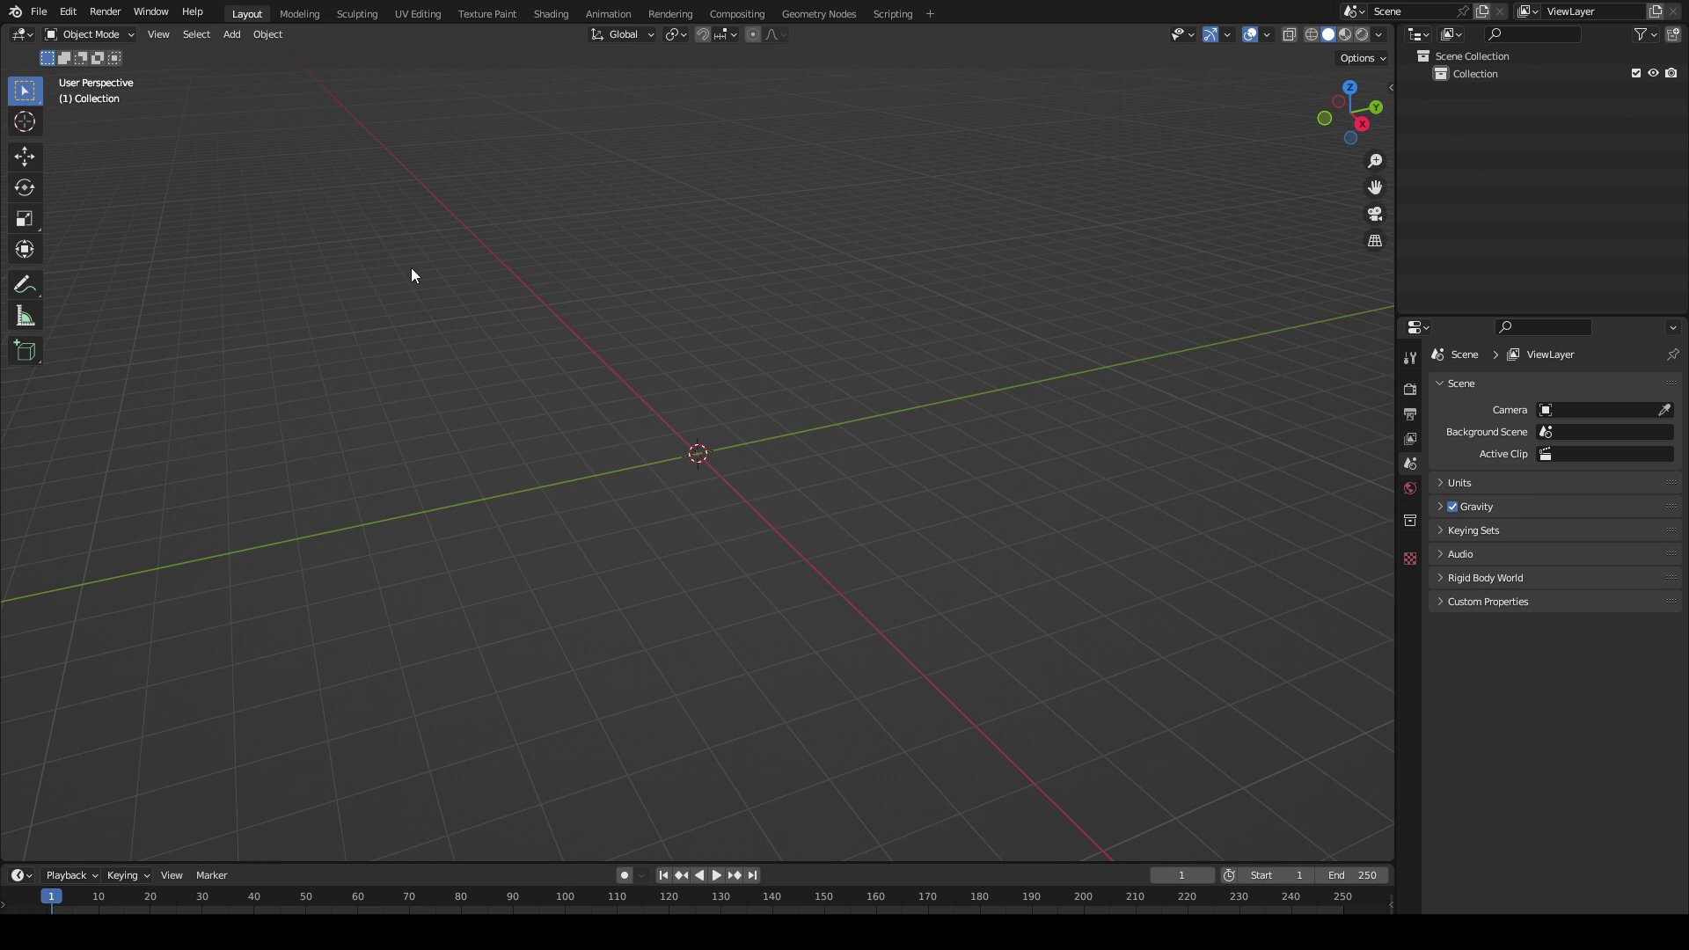
{"action": "left_click", "coordinate": [39, 12]}
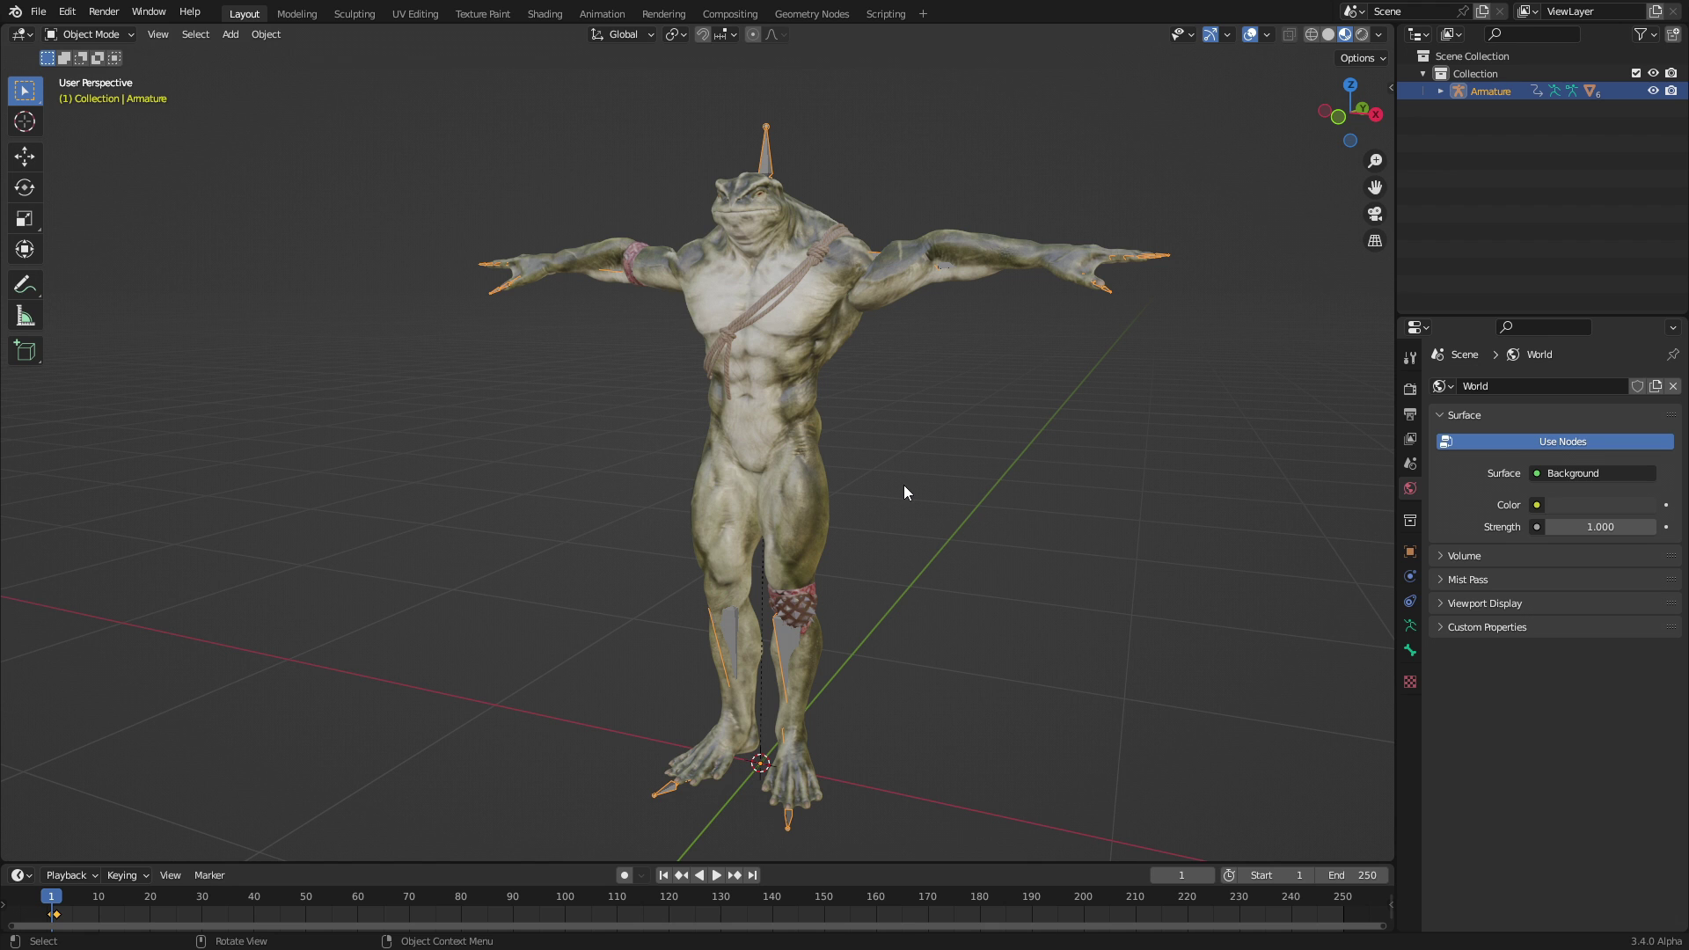
Step: Show the Omniverse sidebar tab, collapse the general Omniverse section, and select the armature
{"action": "key", "text": "n"}
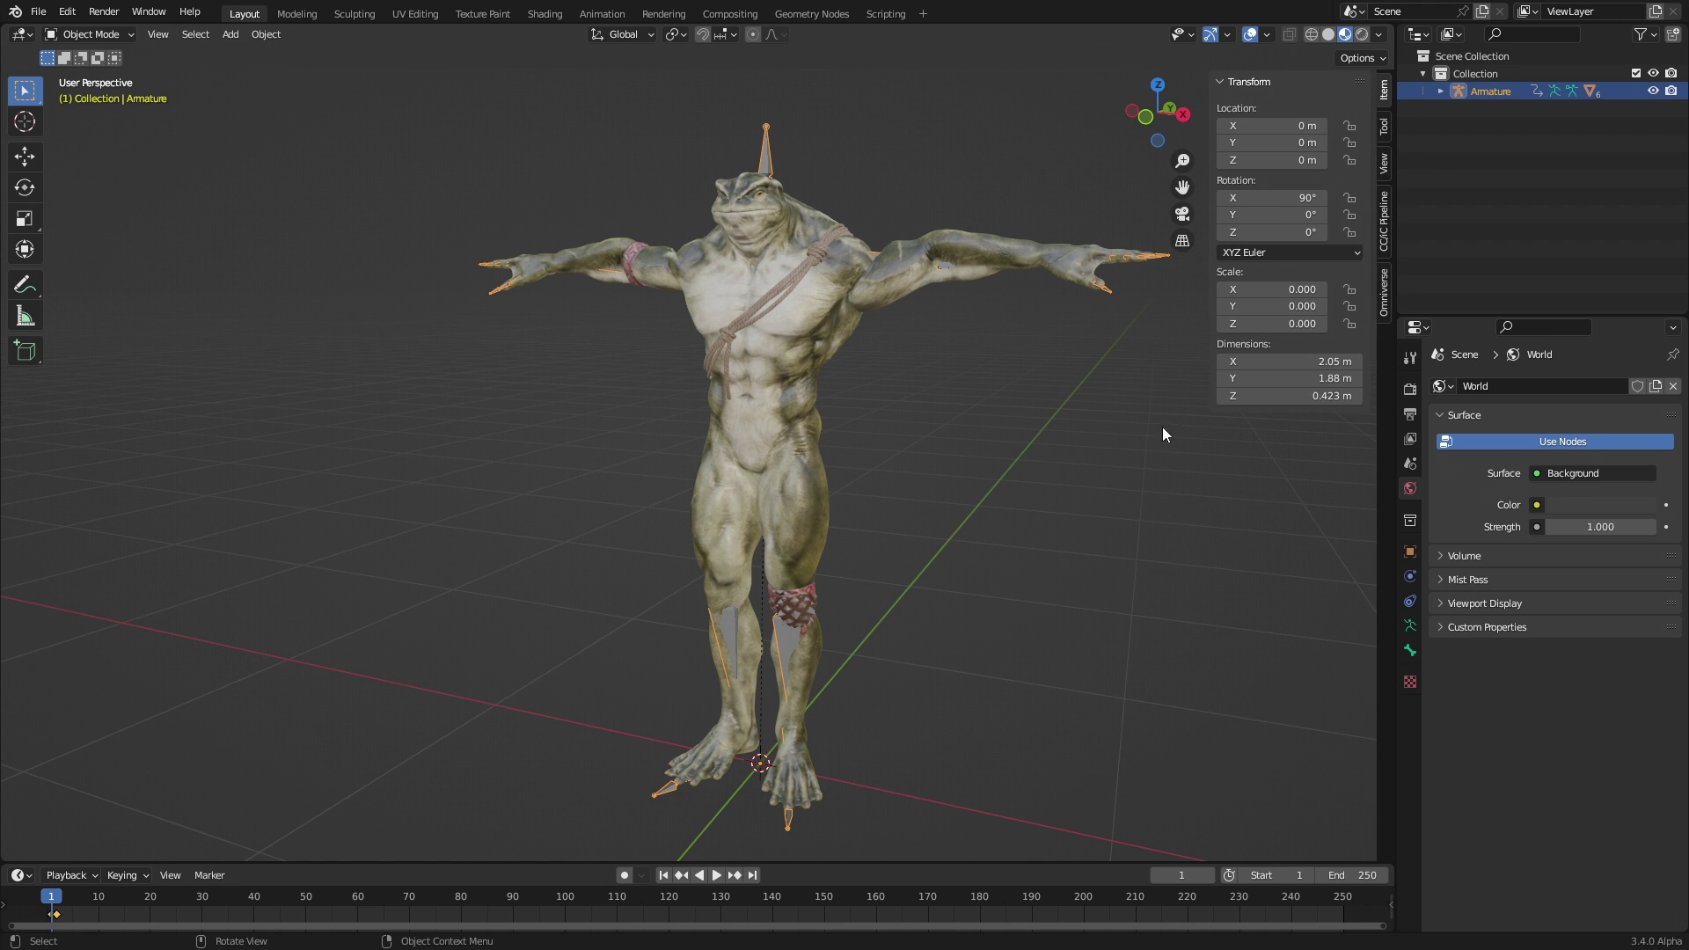
{"action": "left_click", "coordinate": [1385, 297]}
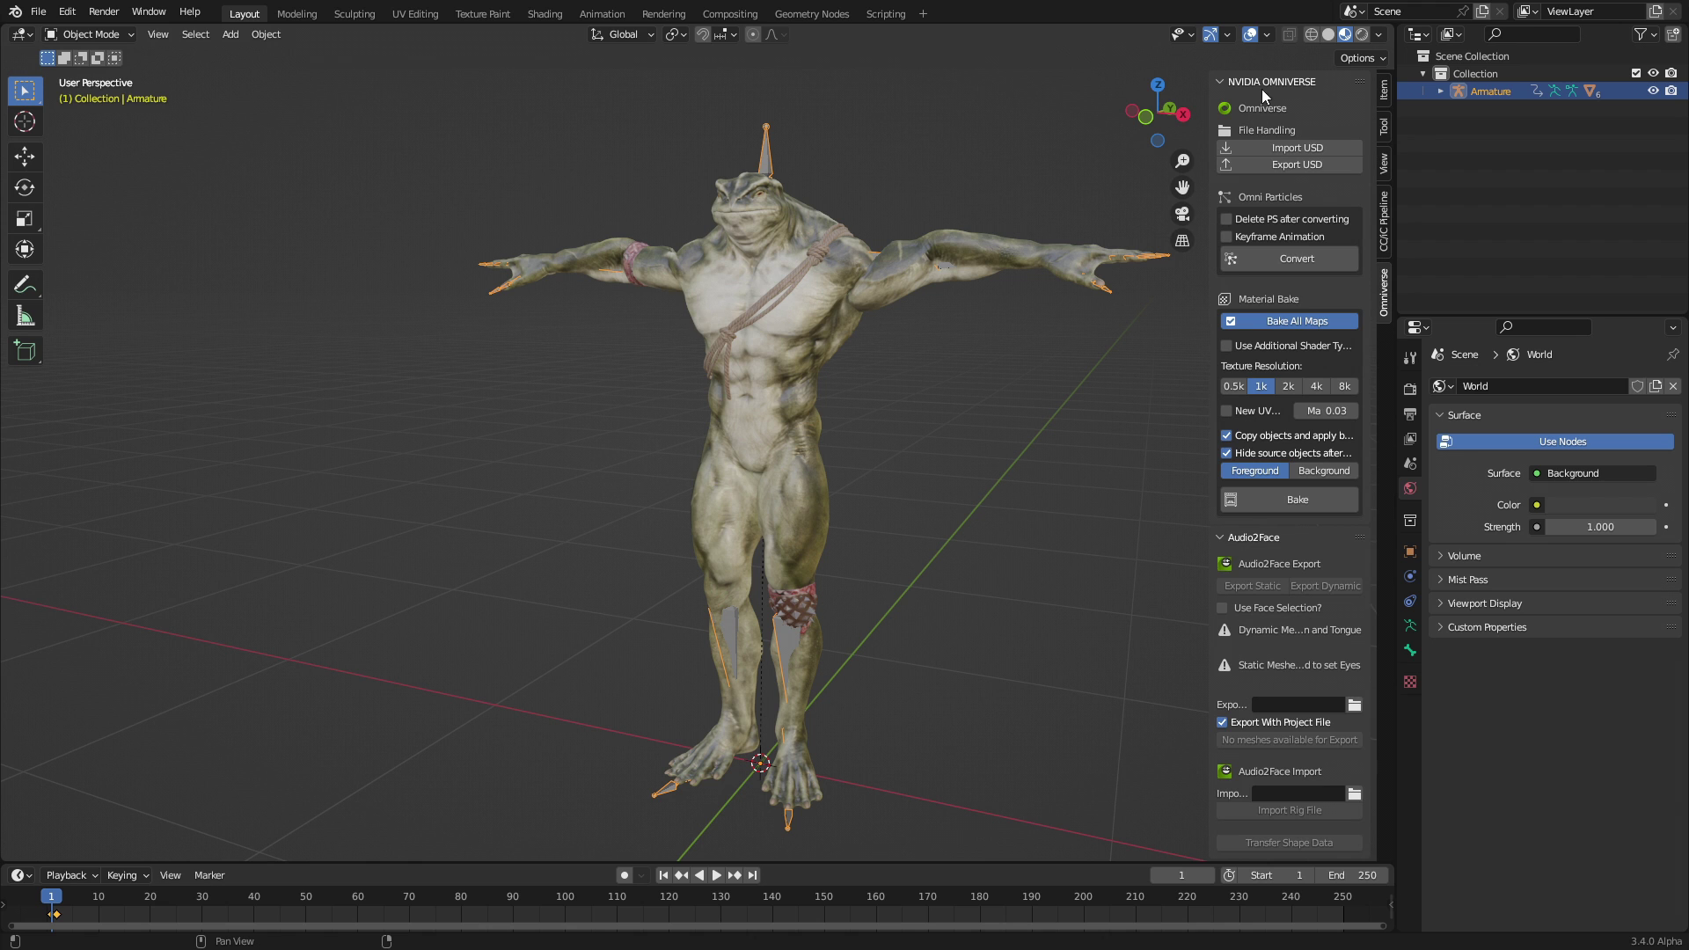
{"action": "left_click", "coordinate": [1227, 85]}
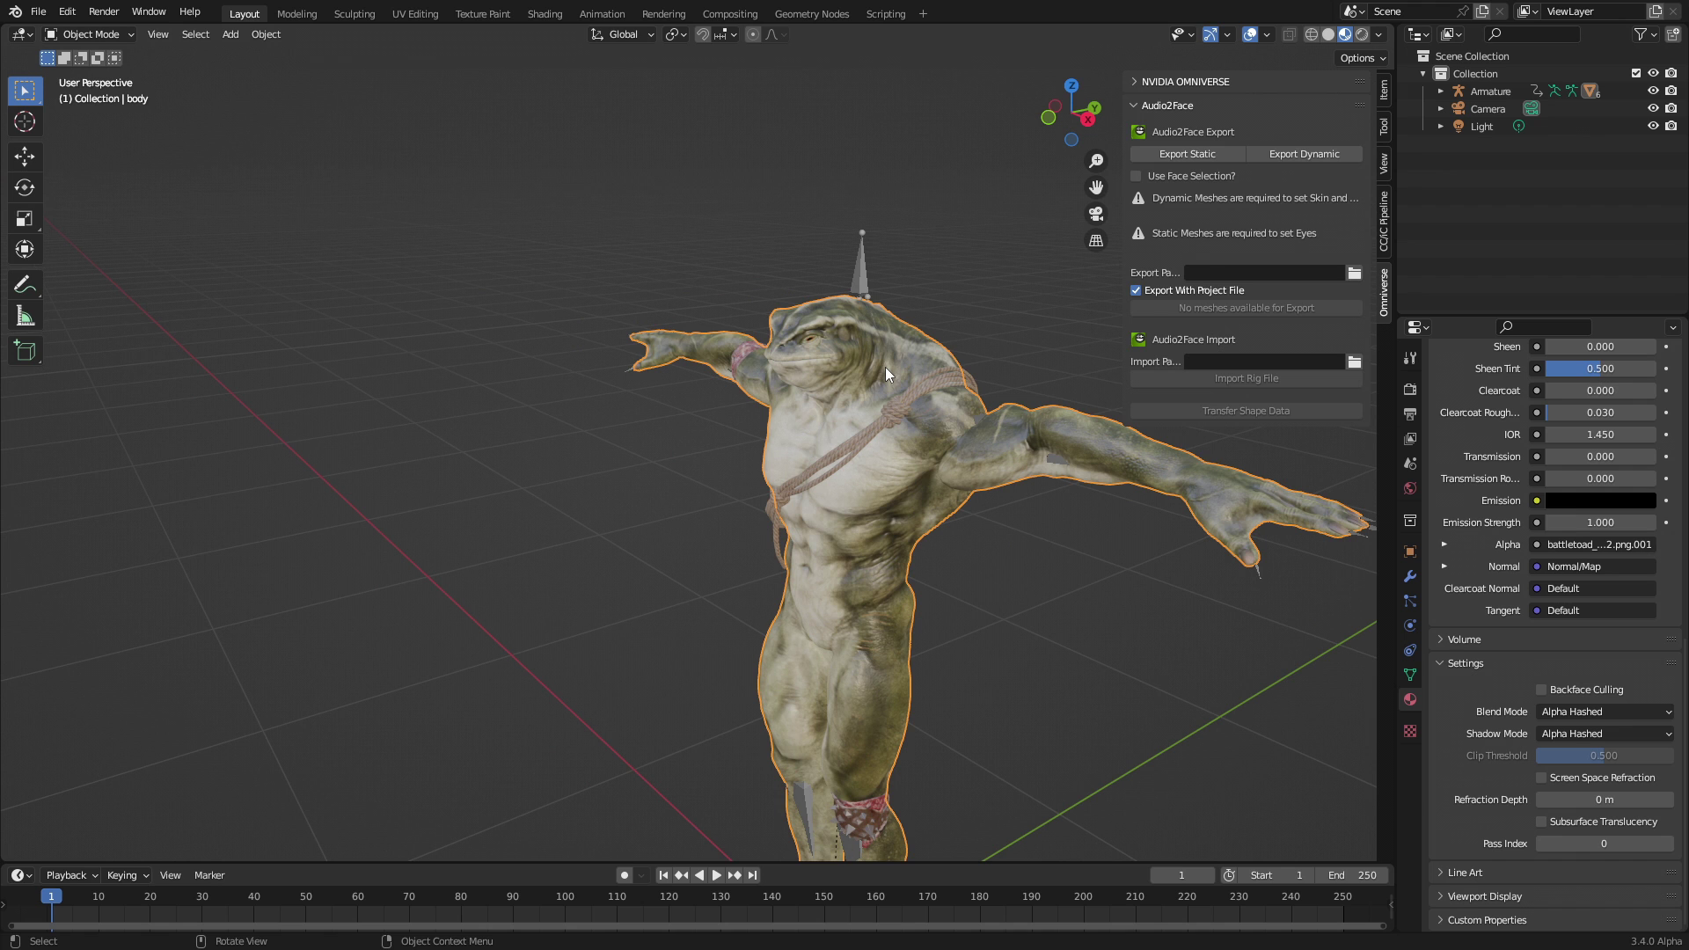
{"action": "middle_click_drag", "start_coordinate": [911, 302], "coordinate": [795, 292], "text": "shift"}
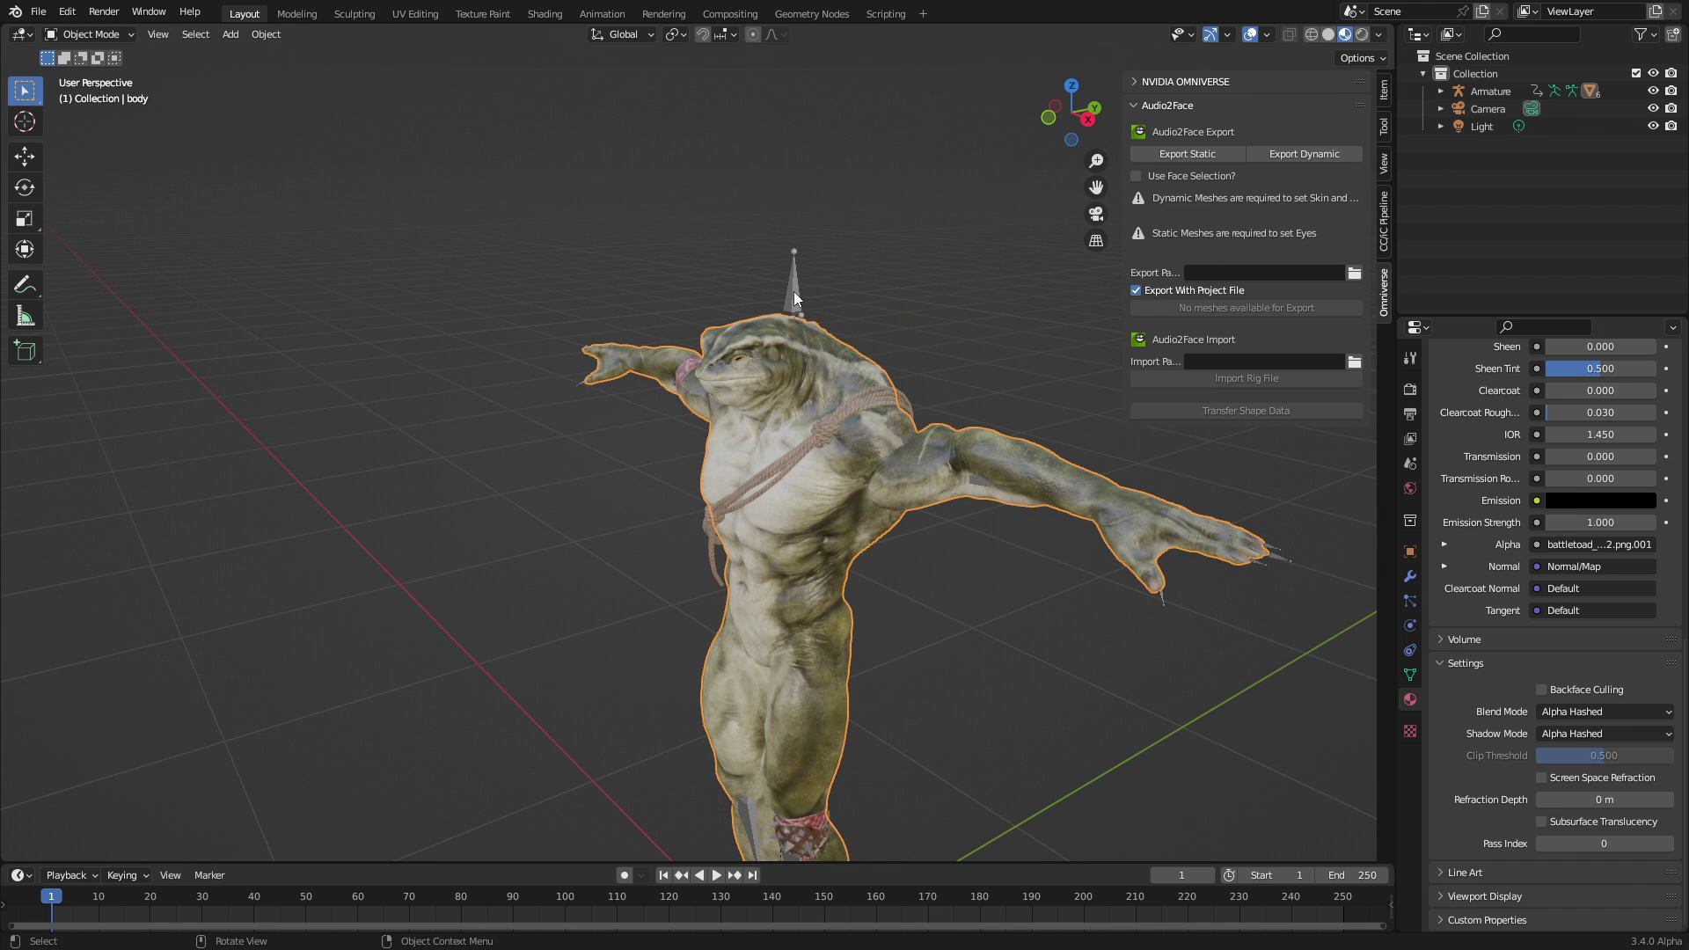
{"action": "left_click", "coordinate": [794, 295]}
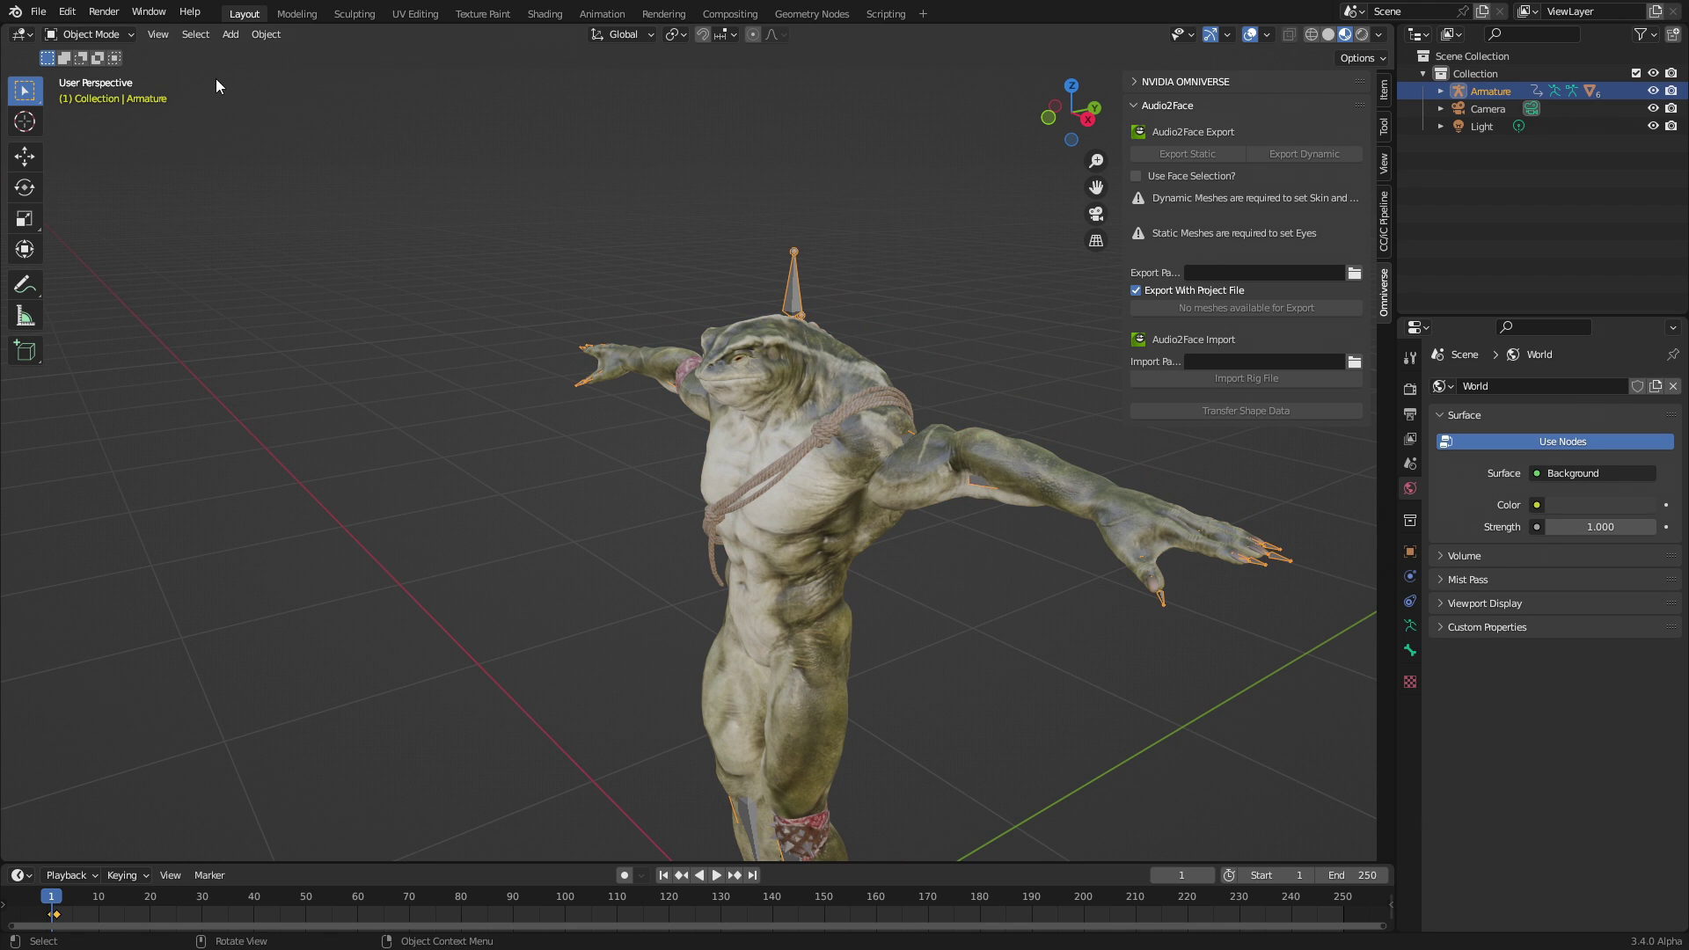
Step: In Pose Mode, clear the armature's pose rotations and locations so the arms drop
{"action": "left_click", "coordinate": [93, 35]}
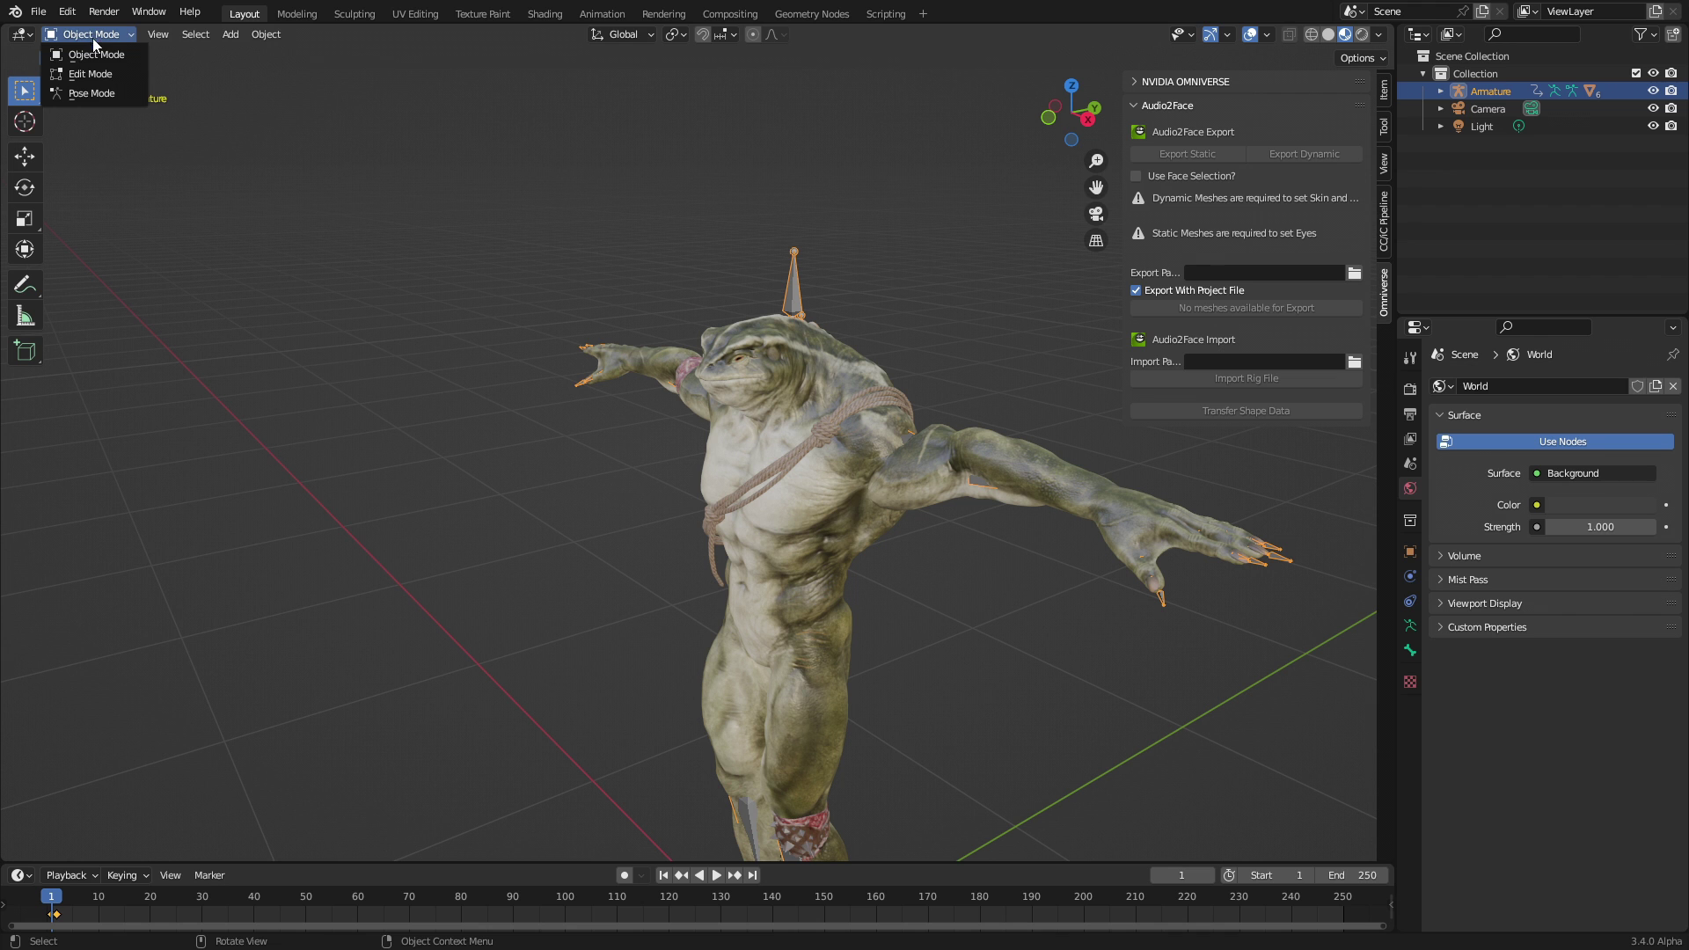
{"action": "left_click", "coordinate": [88, 93]}
{"action": "scroll", "coordinate": [770, 357], "scroll_direction": "up", "scroll_amount": 3}
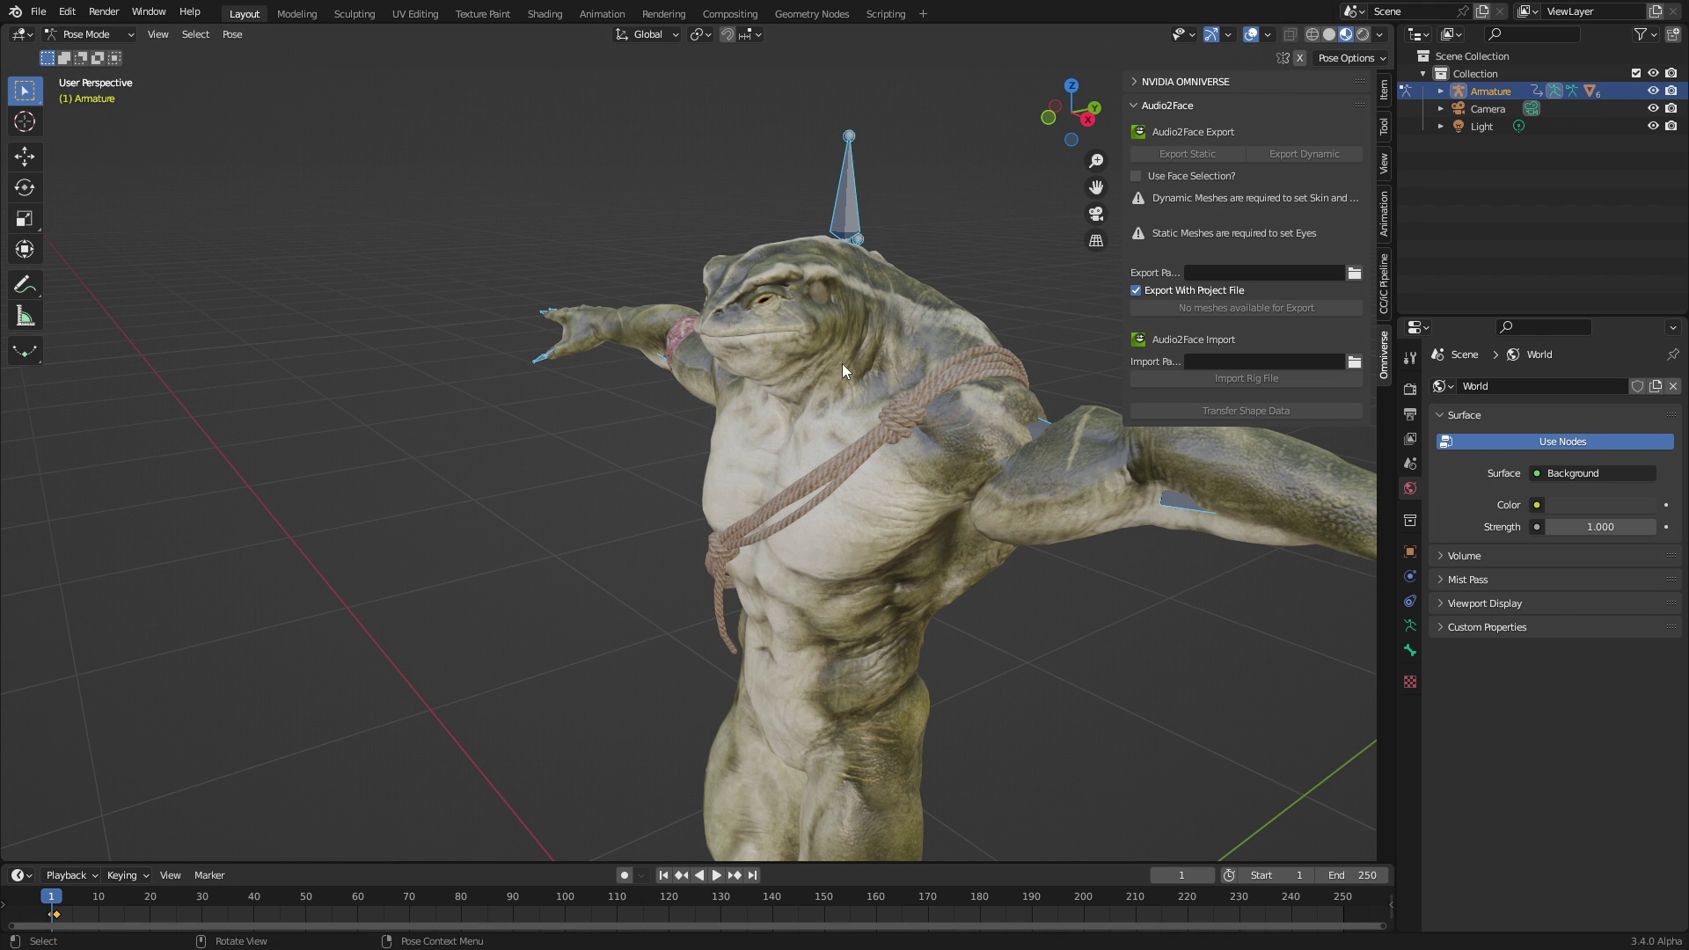
{"action": "middle_click_drag", "start_coordinate": [890, 364], "coordinate": [841, 361], "text": "shift"}
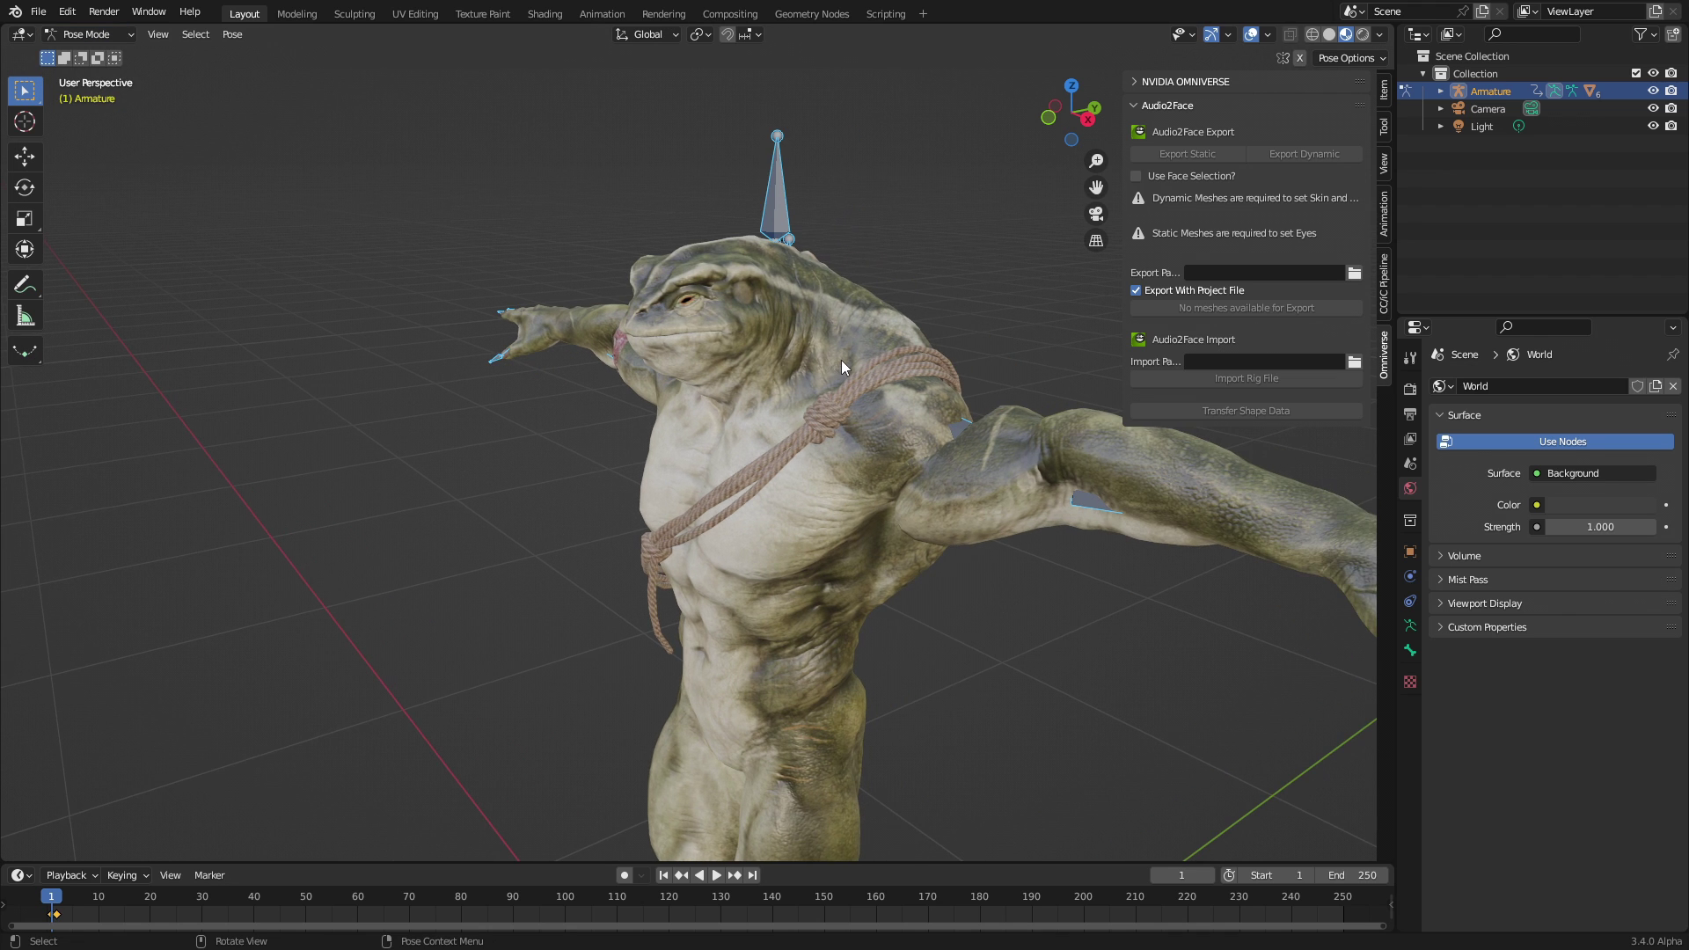
{"action": "key", "text": "alt+r"}
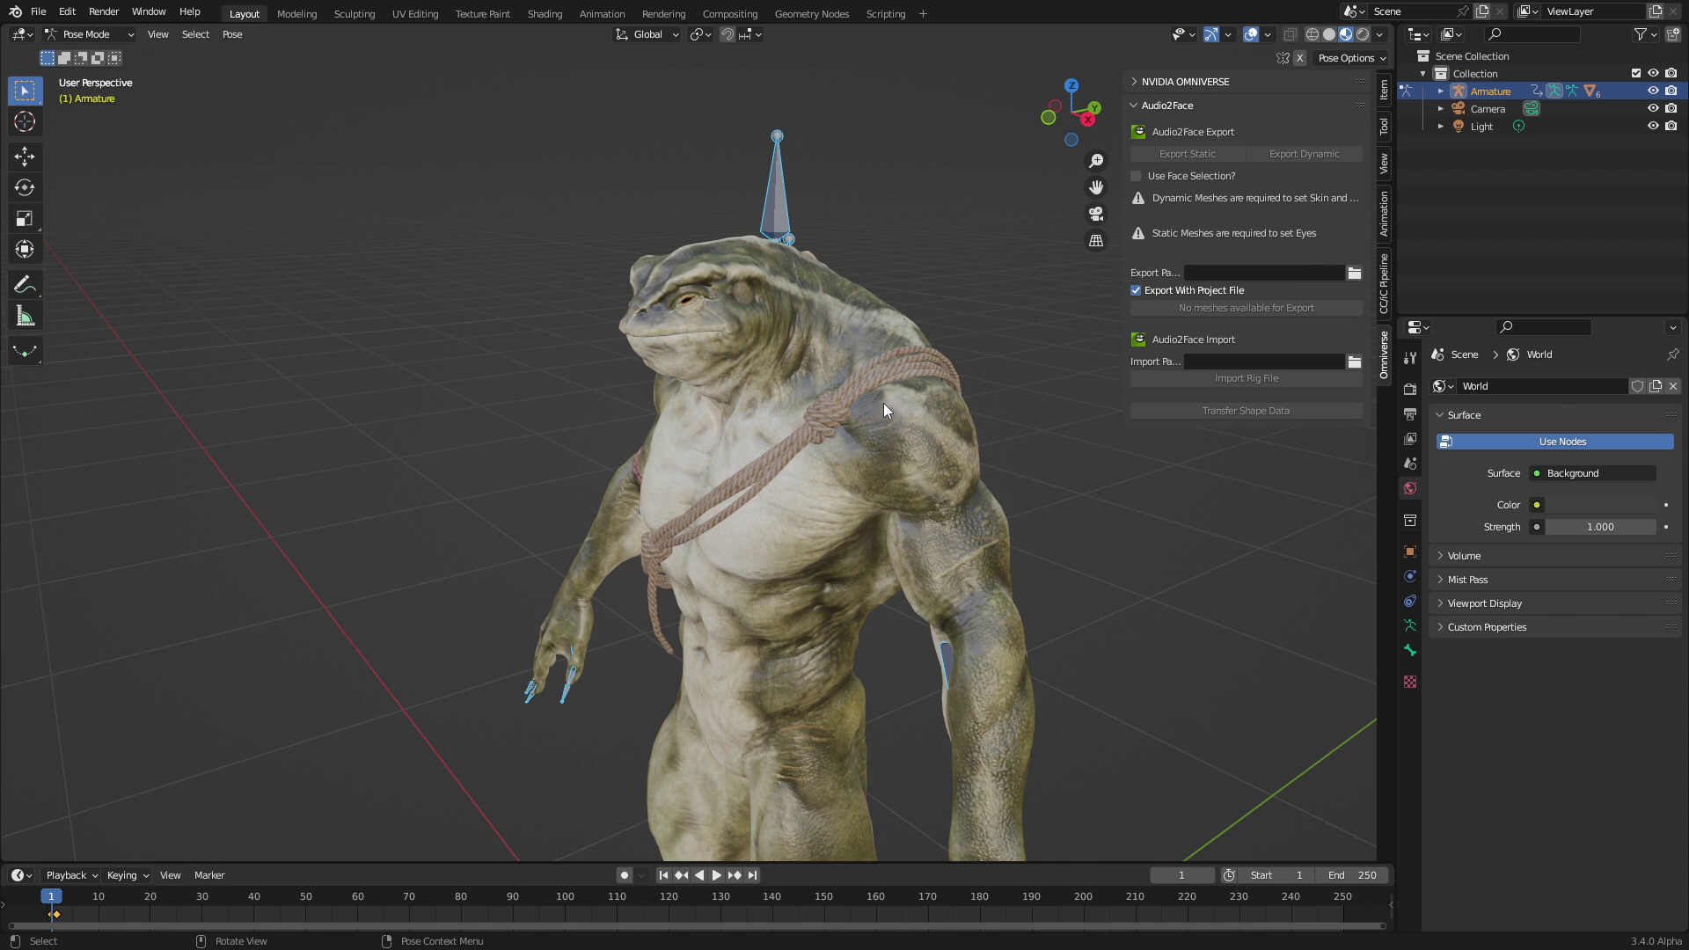
{"action": "key", "text": "alt+g"}
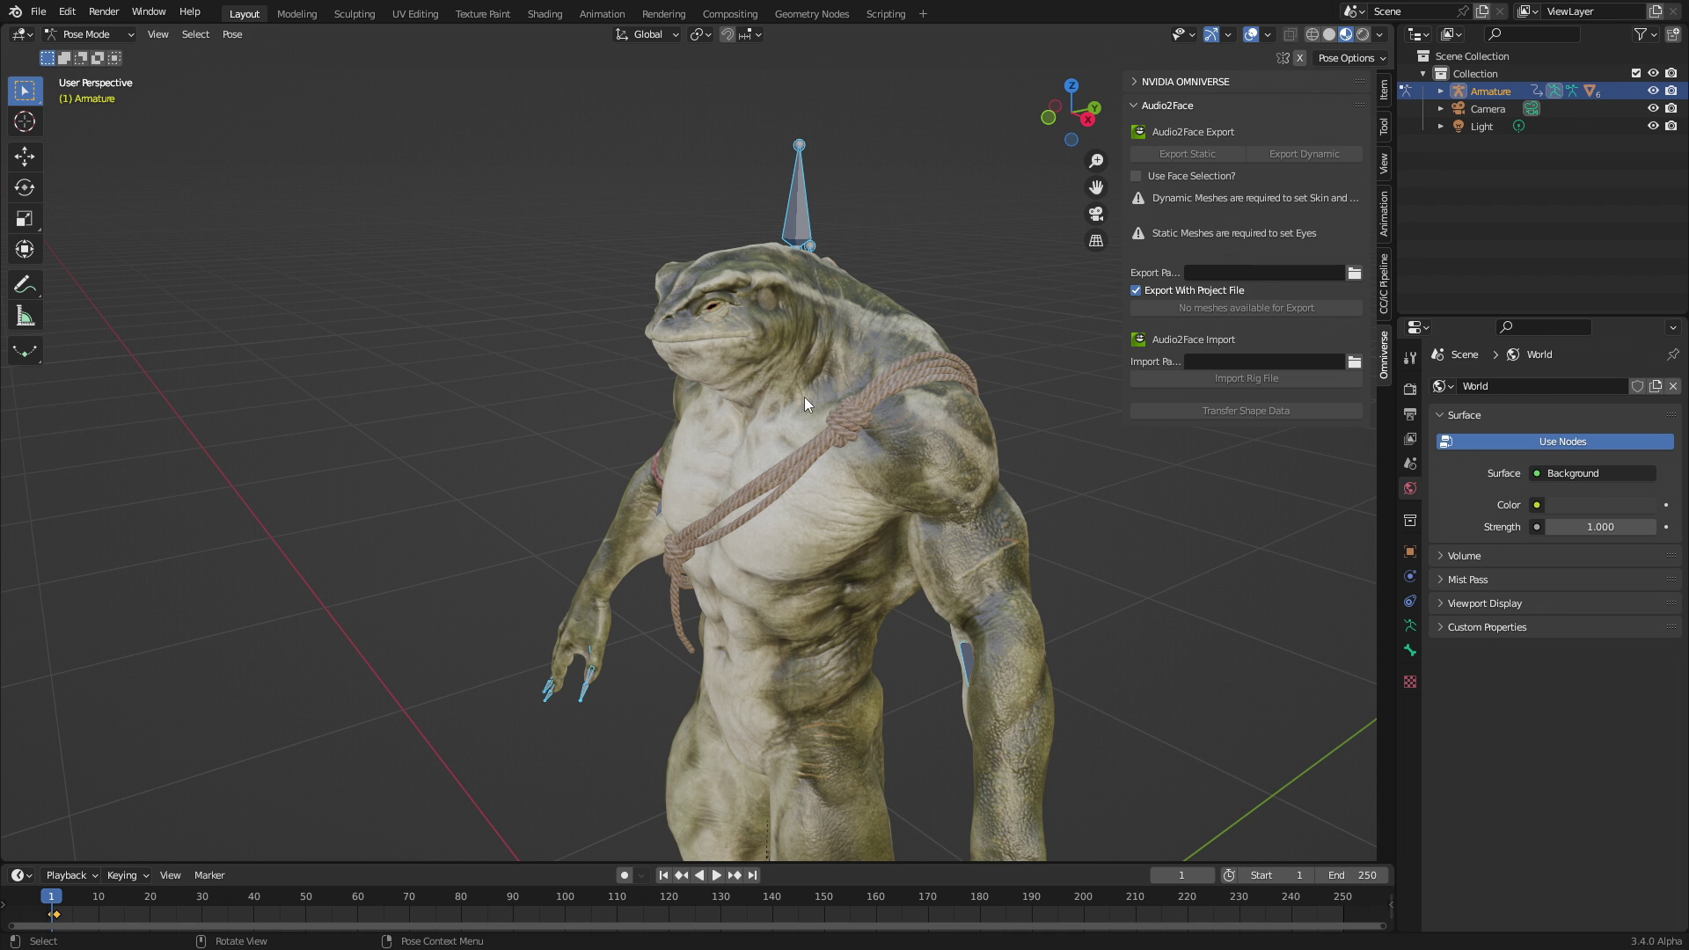
Step: Return to Object Mode and select the toad's body mesh
{"action": "left_click", "coordinate": [88, 33]}
{"action": "left_click", "coordinate": [101, 55]}
{"action": "left_click", "coordinate": [693, 274]}
{"action": "scroll", "coordinate": [786, 378], "scroll_direction": "up", "scroll_amount": 4}
{"action": "middle_click_drag", "start_coordinate": [787, 378], "coordinate": [774, 285]}
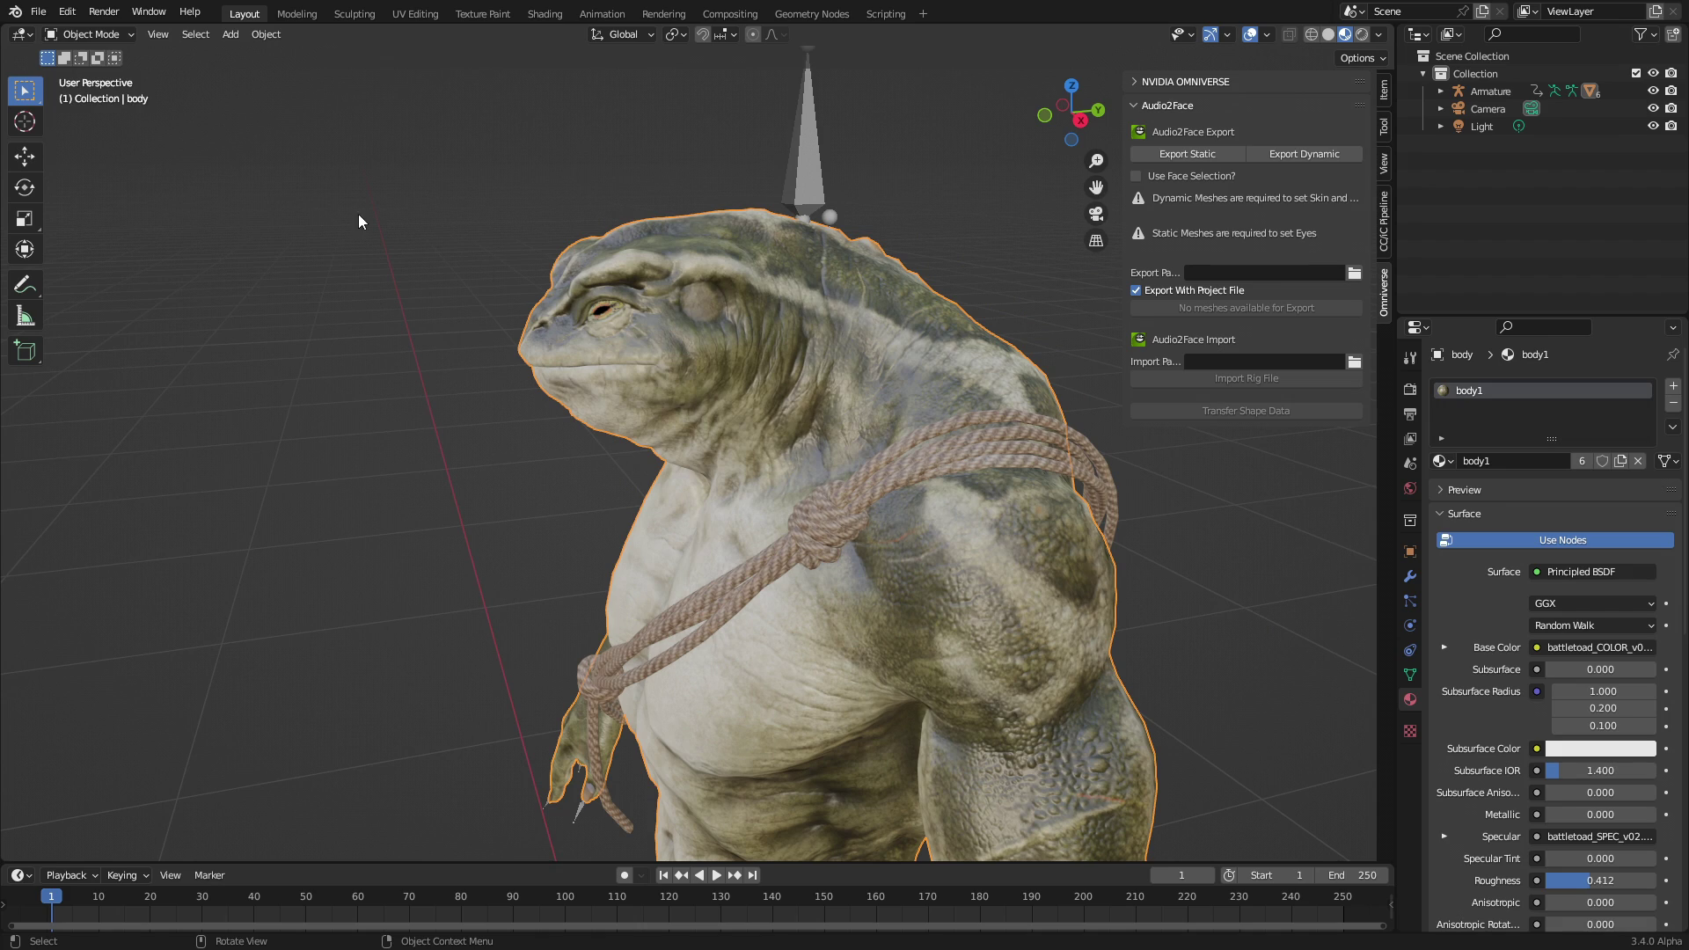
Step: Enter Edit Mode in face select and select the face loop around the neck
{"action": "left_click", "coordinate": [88, 33]}
{"action": "left_click", "coordinate": [104, 74]}
{"action": "scroll", "coordinate": [653, 339], "scroll_direction": "up", "scroll_amount": 2}
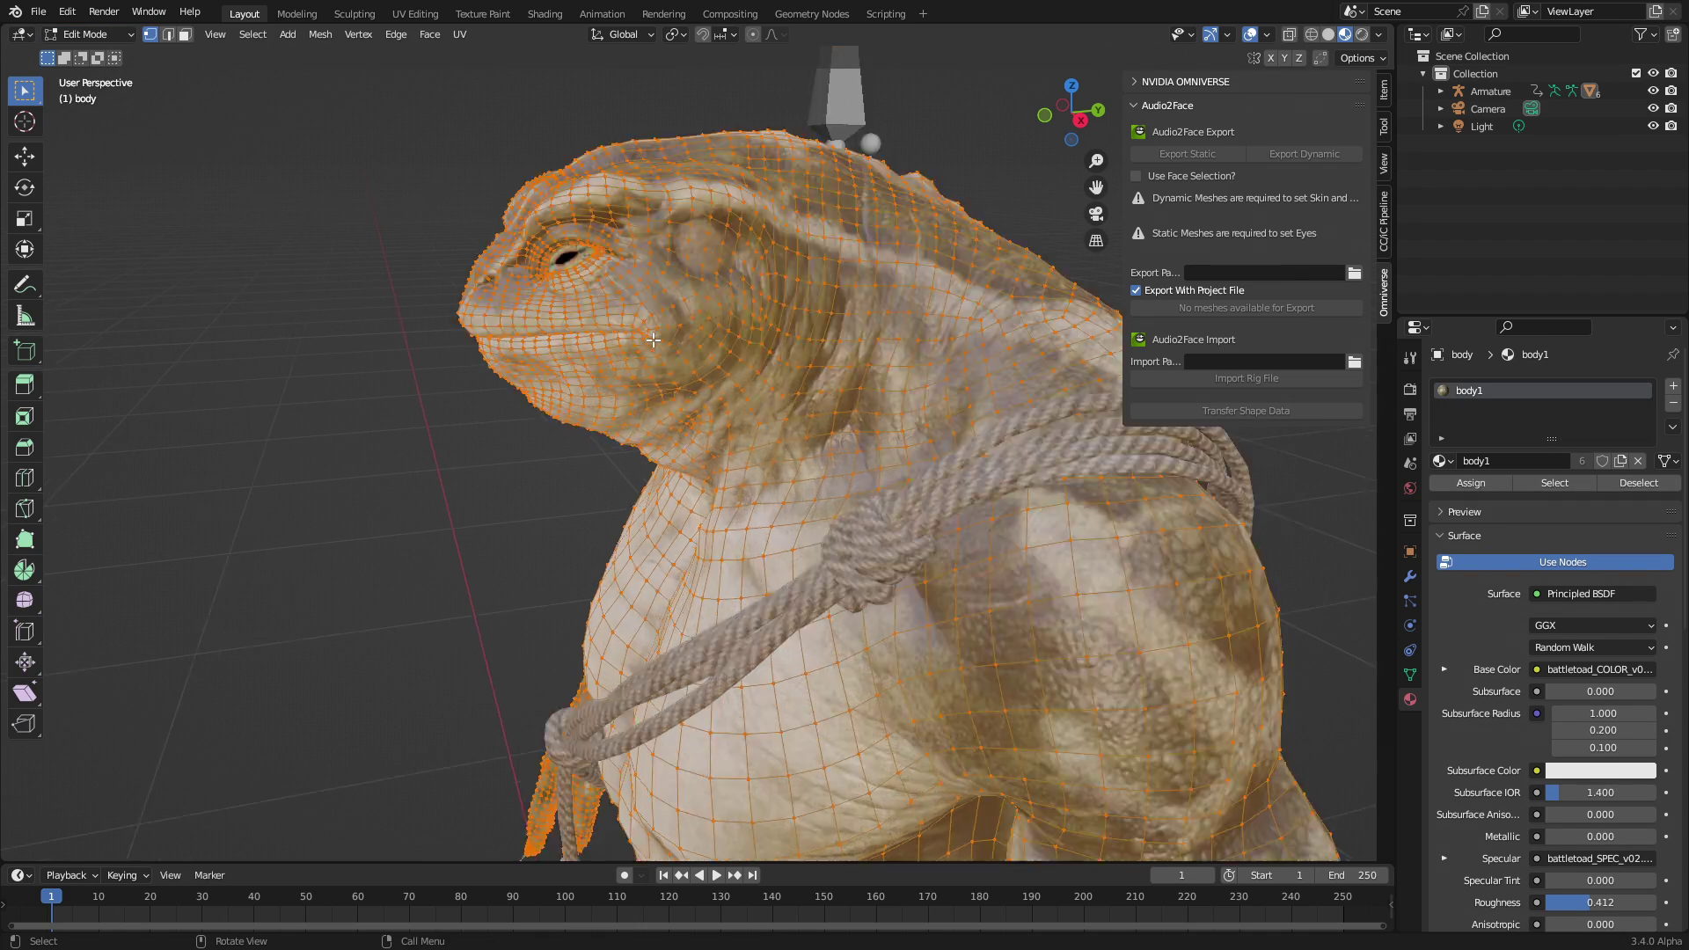
{"action": "scroll", "coordinate": [653, 339], "scroll_direction": "up", "scroll_amount": 2}
{"action": "key", "text": "3"}
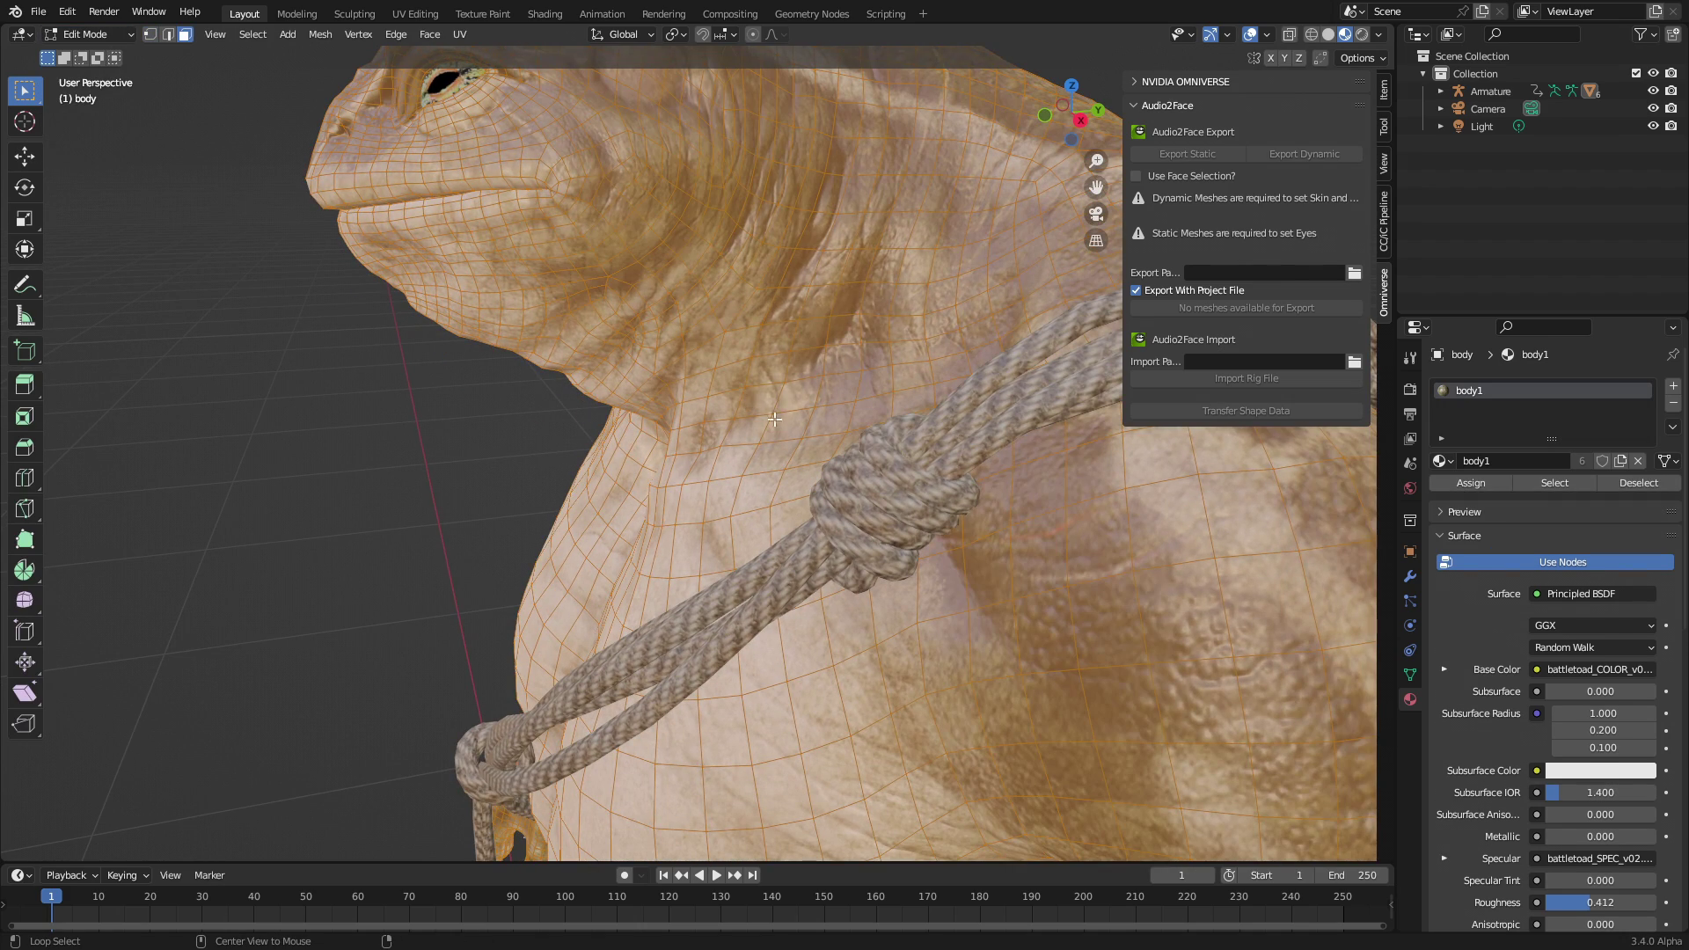
{"action": "left_click", "coordinate": [780, 407], "text": "alt"}
{"action": "mouse_move", "coordinate": [779, 406]}
{"action": "middle_mouse_down"}
{"action": "mouse_move", "coordinate": [970, 355]}
{"action": "mouse_move", "coordinate": [514, 506]}
{"action": "mouse_move", "coordinate": [792, 383]}
{"action": "middle_mouse_up"}
Step: In right orthographic wireframe view, circle-select all the faces of the toad's head
{"action": "middle_click_drag", "start_coordinate": [1003, 298], "coordinate": [978, 409]}
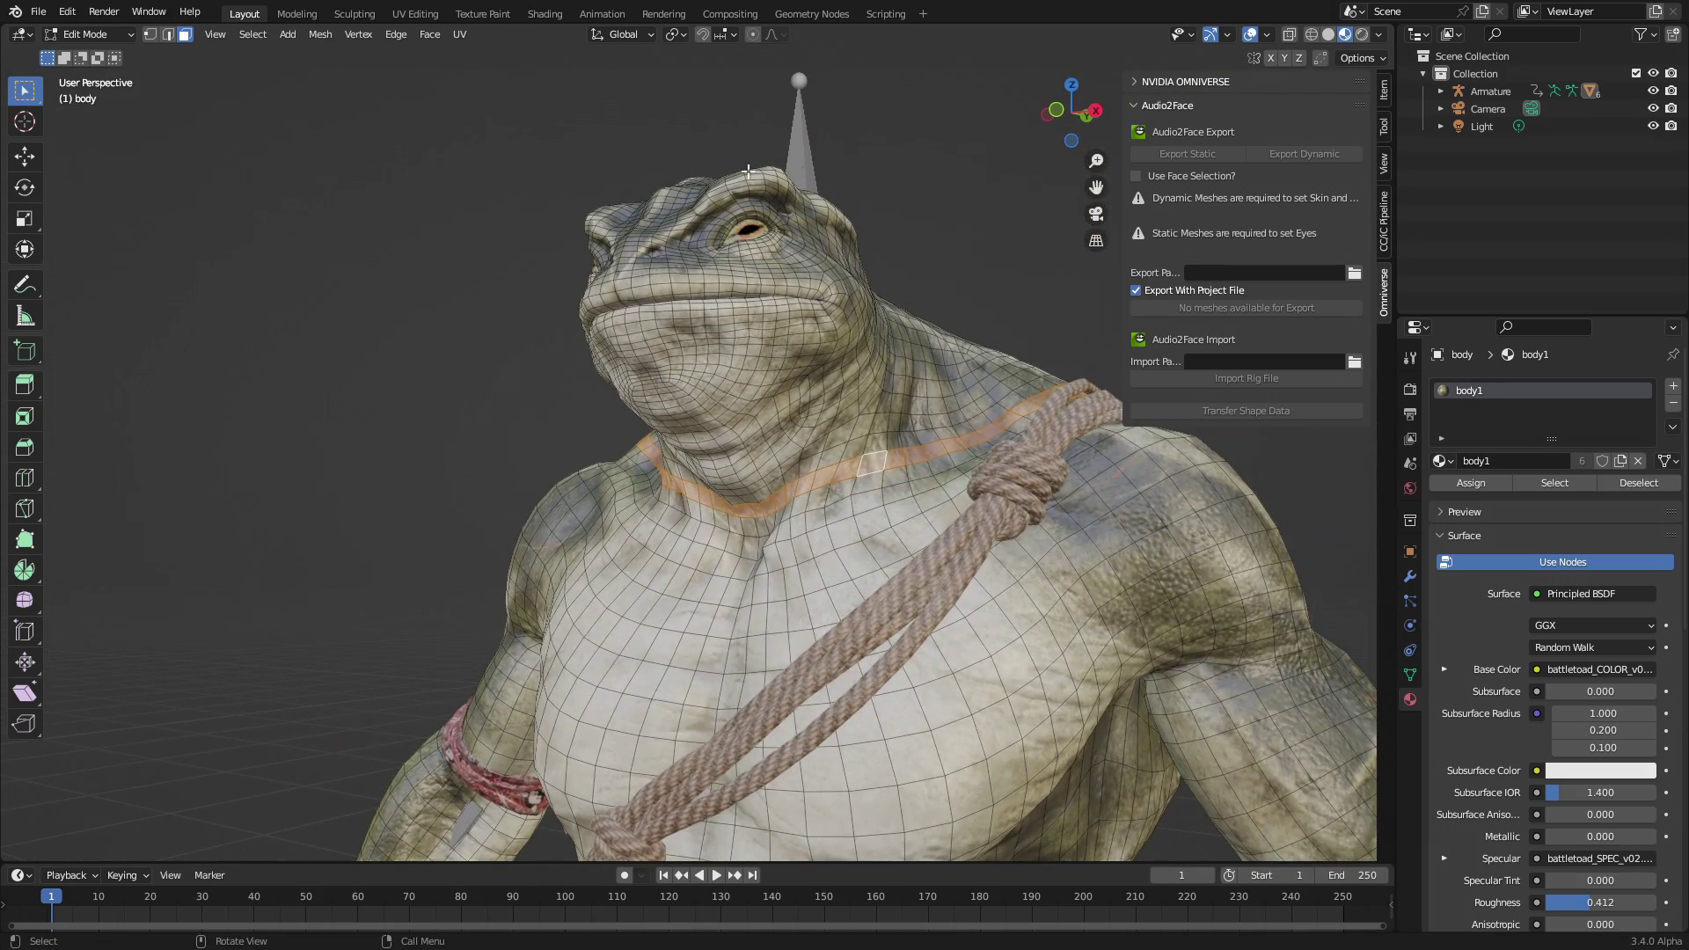
{"action": "middle_click_drag", "start_coordinate": [684, 398], "coordinate": [717, 414]}
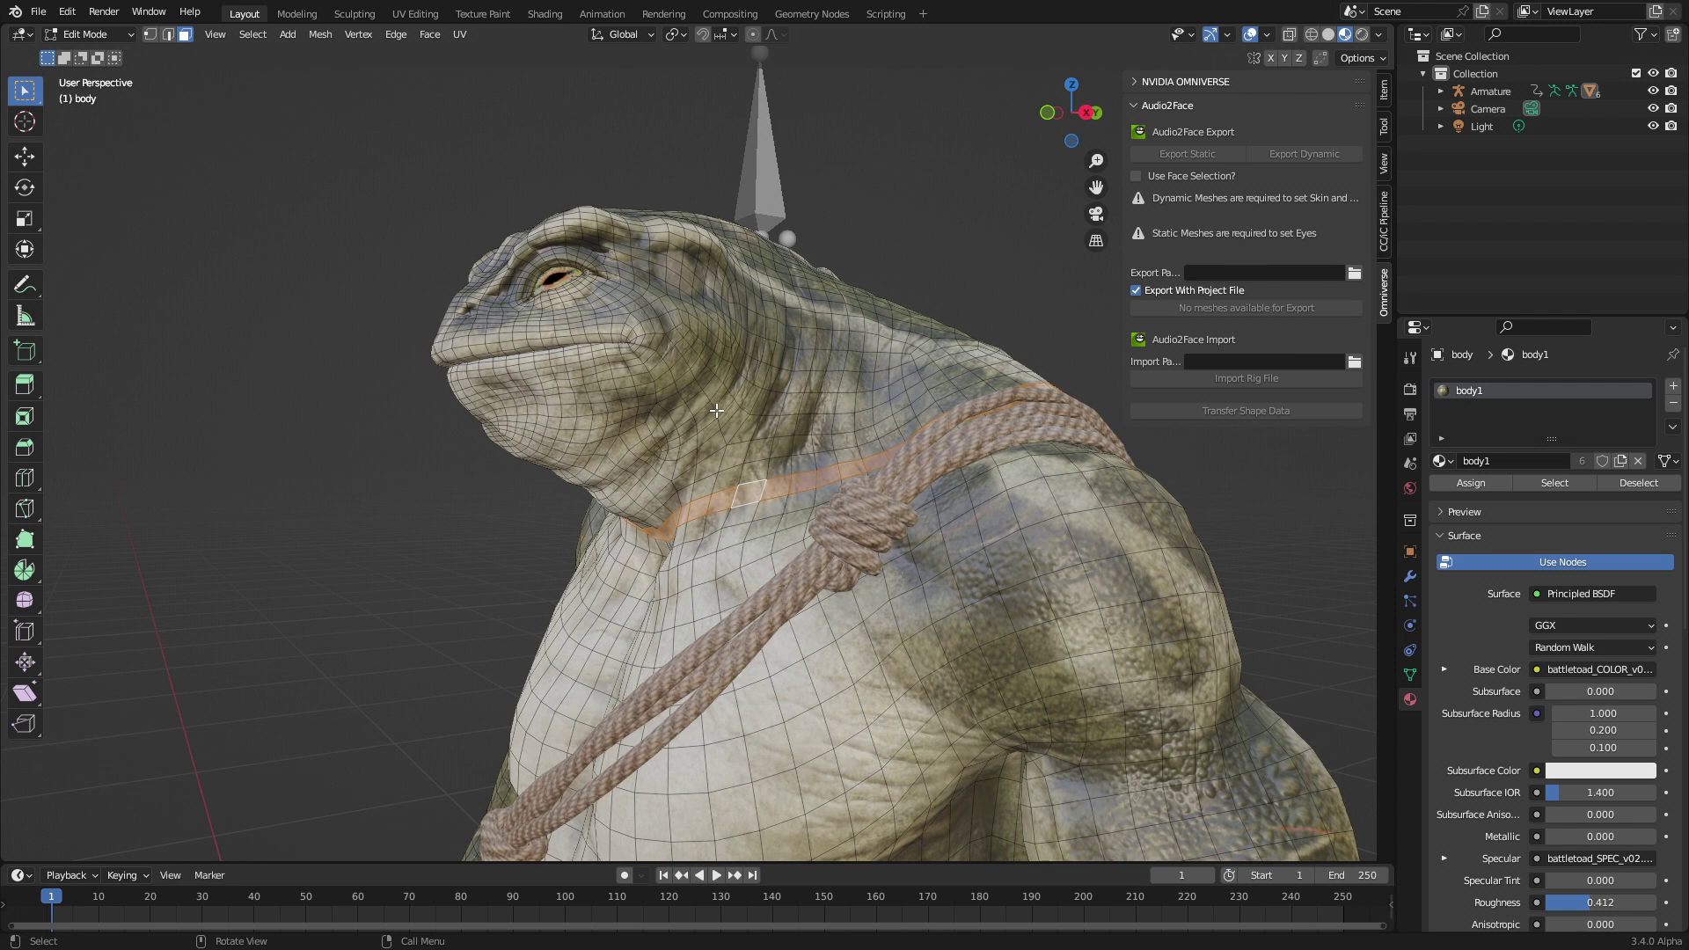
{"action": "key", "text": "KP_3"}
{"action": "key", "text": "z"}
{"action": "left_click", "coordinate": [623, 413]}
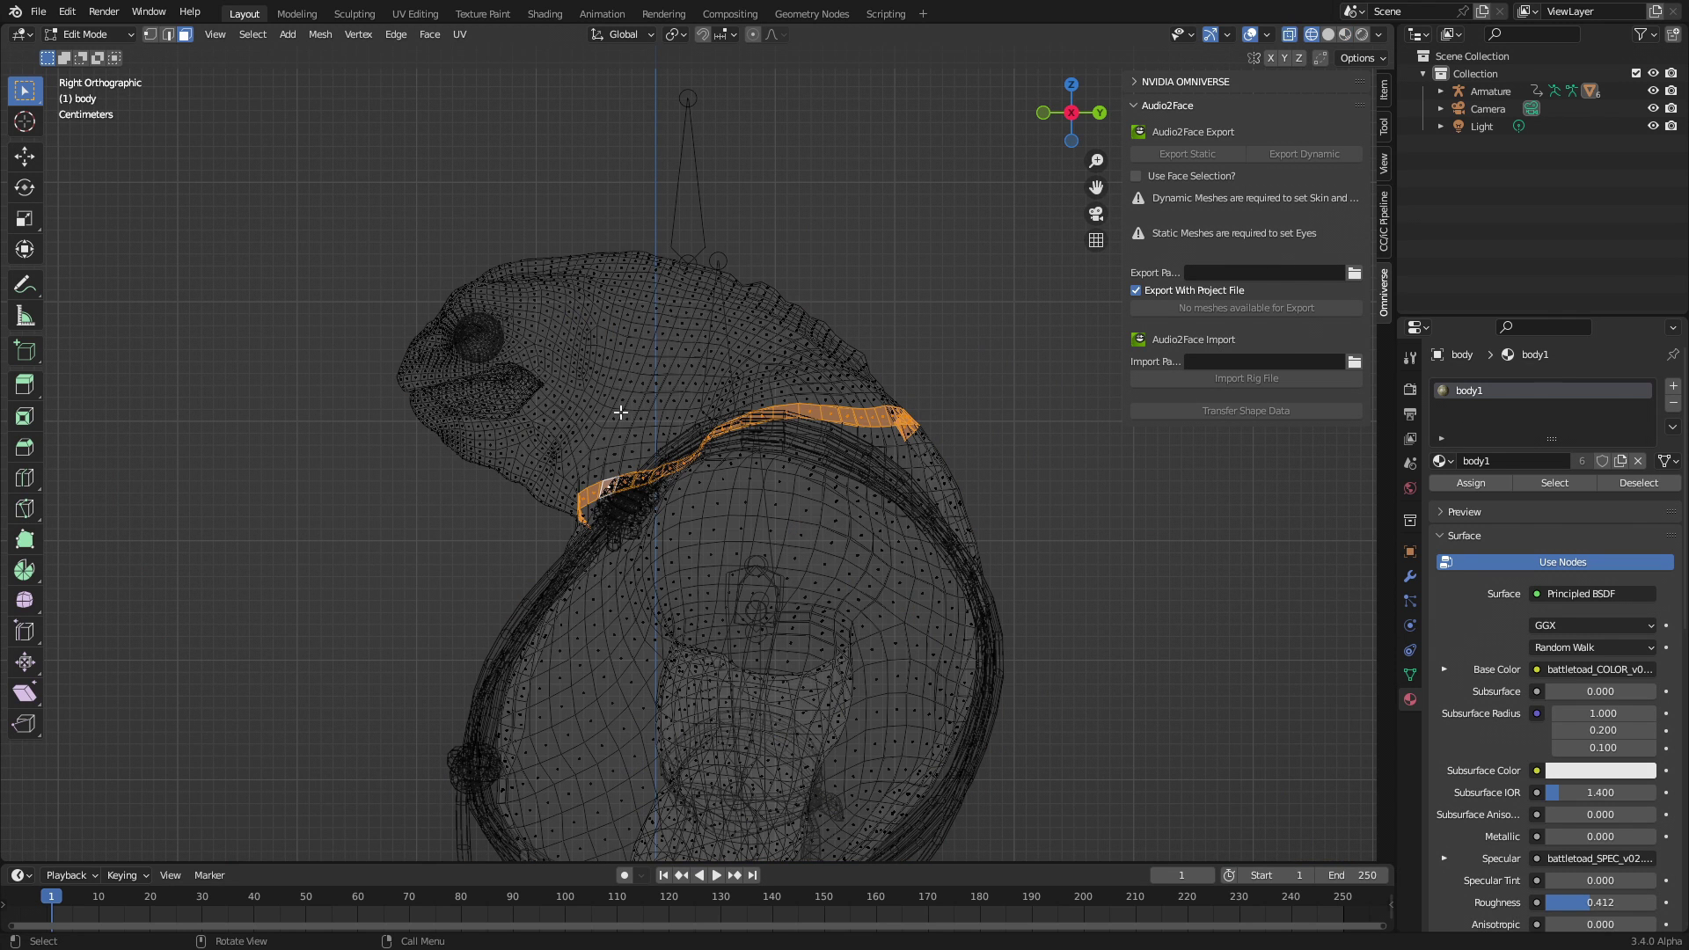
{"action": "key", "text": "c"}
{"action": "scroll", "coordinate": [460, 388], "scroll_direction": "down", "scroll_amount": 3}
{"action": "mouse_move", "coordinate": [461, 388]}
{"action": "left_mouse_down"}
{"action": "mouse_move", "coordinate": [819, 288]}
{"action": "mouse_move", "coordinate": [735, 207]}
{"action": "mouse_move", "coordinate": [622, 245]}
{"action": "mouse_move", "coordinate": [607, 343]}
{"action": "mouse_move", "coordinate": [493, 352]}
{"action": "left_mouse_up"}
{"action": "key", "text": "Escape"}
{"action": "middle_click_drag", "start_coordinate": [492, 352], "coordinate": [705, 359]}
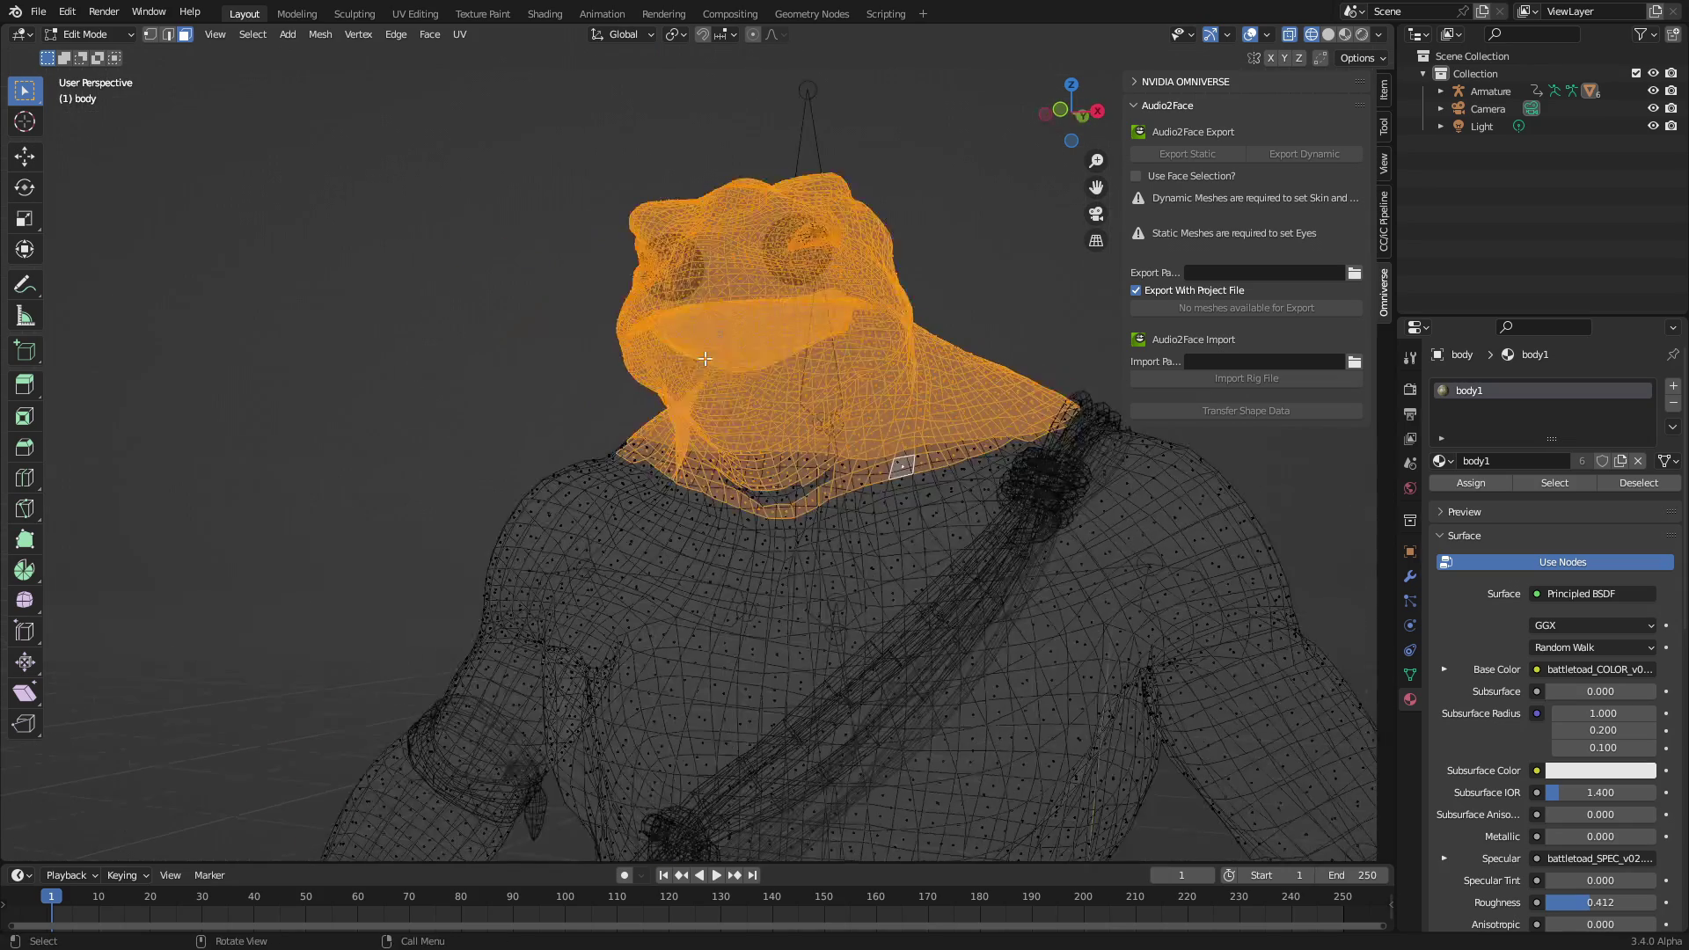
Step: Return to solid shading and enable 'Use Face Selection?' for the Audio2Face export
{"action": "key", "text": "shift+z"}
{"action": "scroll", "coordinate": [847, 520], "scroll_direction": "up", "scroll_amount": 6}
{"action": "mouse_move", "coordinate": [846, 520]}
{"action": "middle_mouse_down"}
{"action": "mouse_move", "coordinate": [880, 493]}
{"action": "mouse_move", "coordinate": [827, 510]}
{"action": "mouse_move", "coordinate": [889, 501]}
{"action": "mouse_move", "coordinate": [860, 495]}
{"action": "mouse_move", "coordinate": [850, 525]}
{"action": "middle_mouse_up"}
{"action": "scroll", "coordinate": [889, 501], "scroll_direction": "down", "scroll_amount": 4}
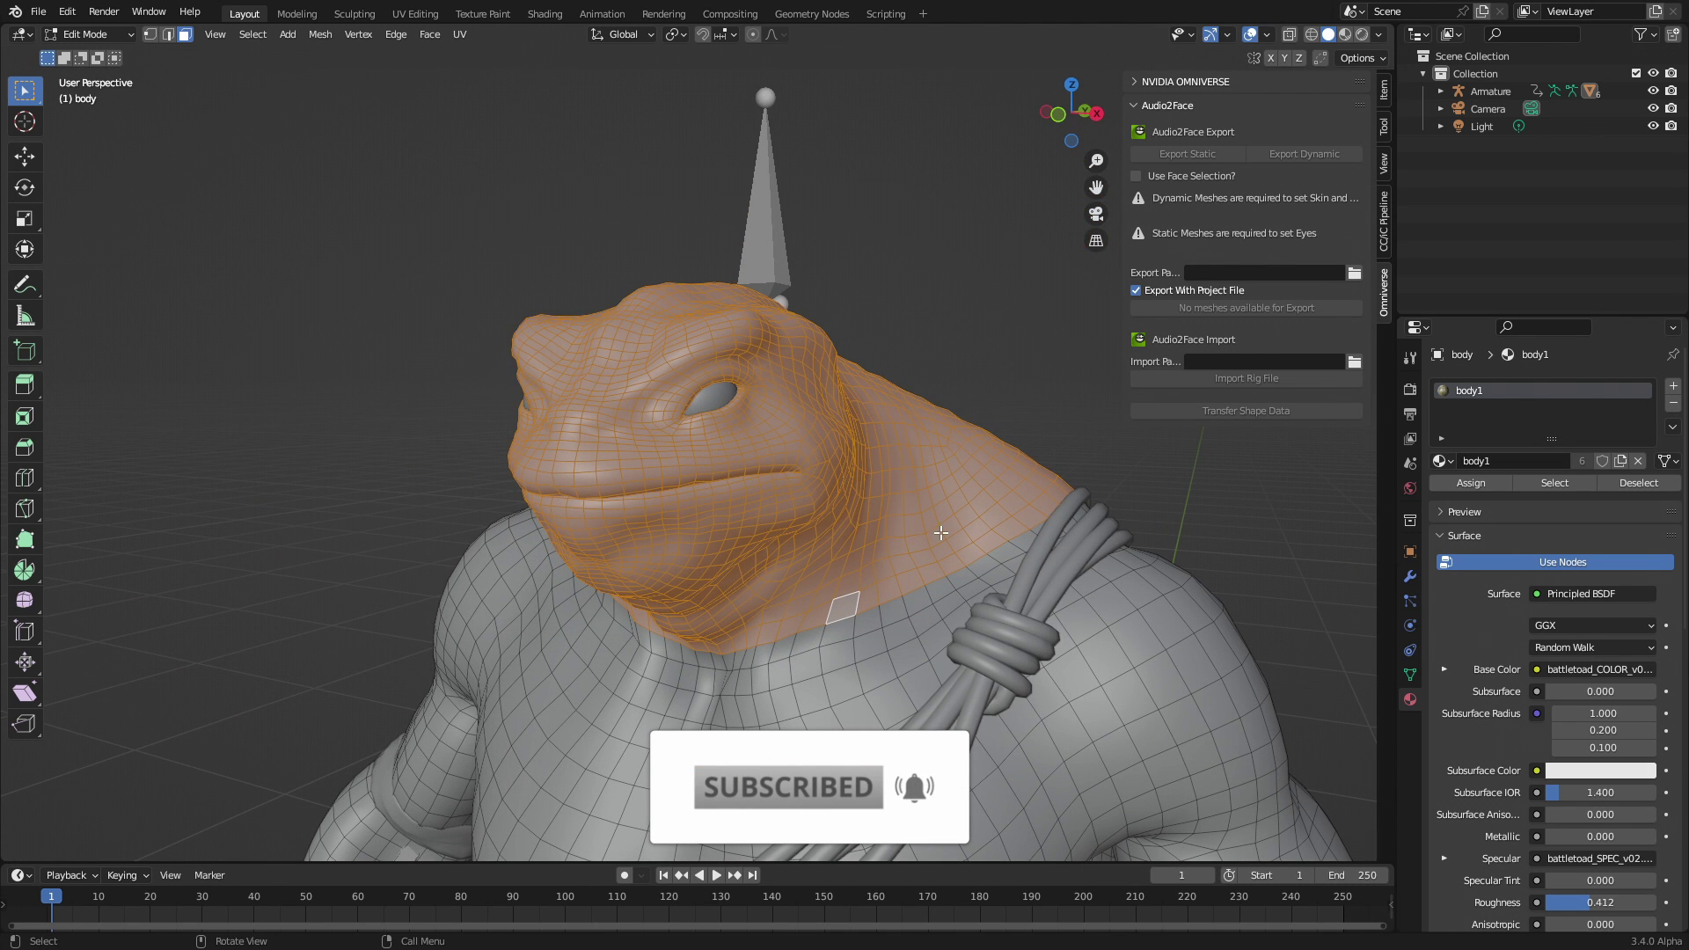
{"action": "left_click", "coordinate": [1136, 176]}
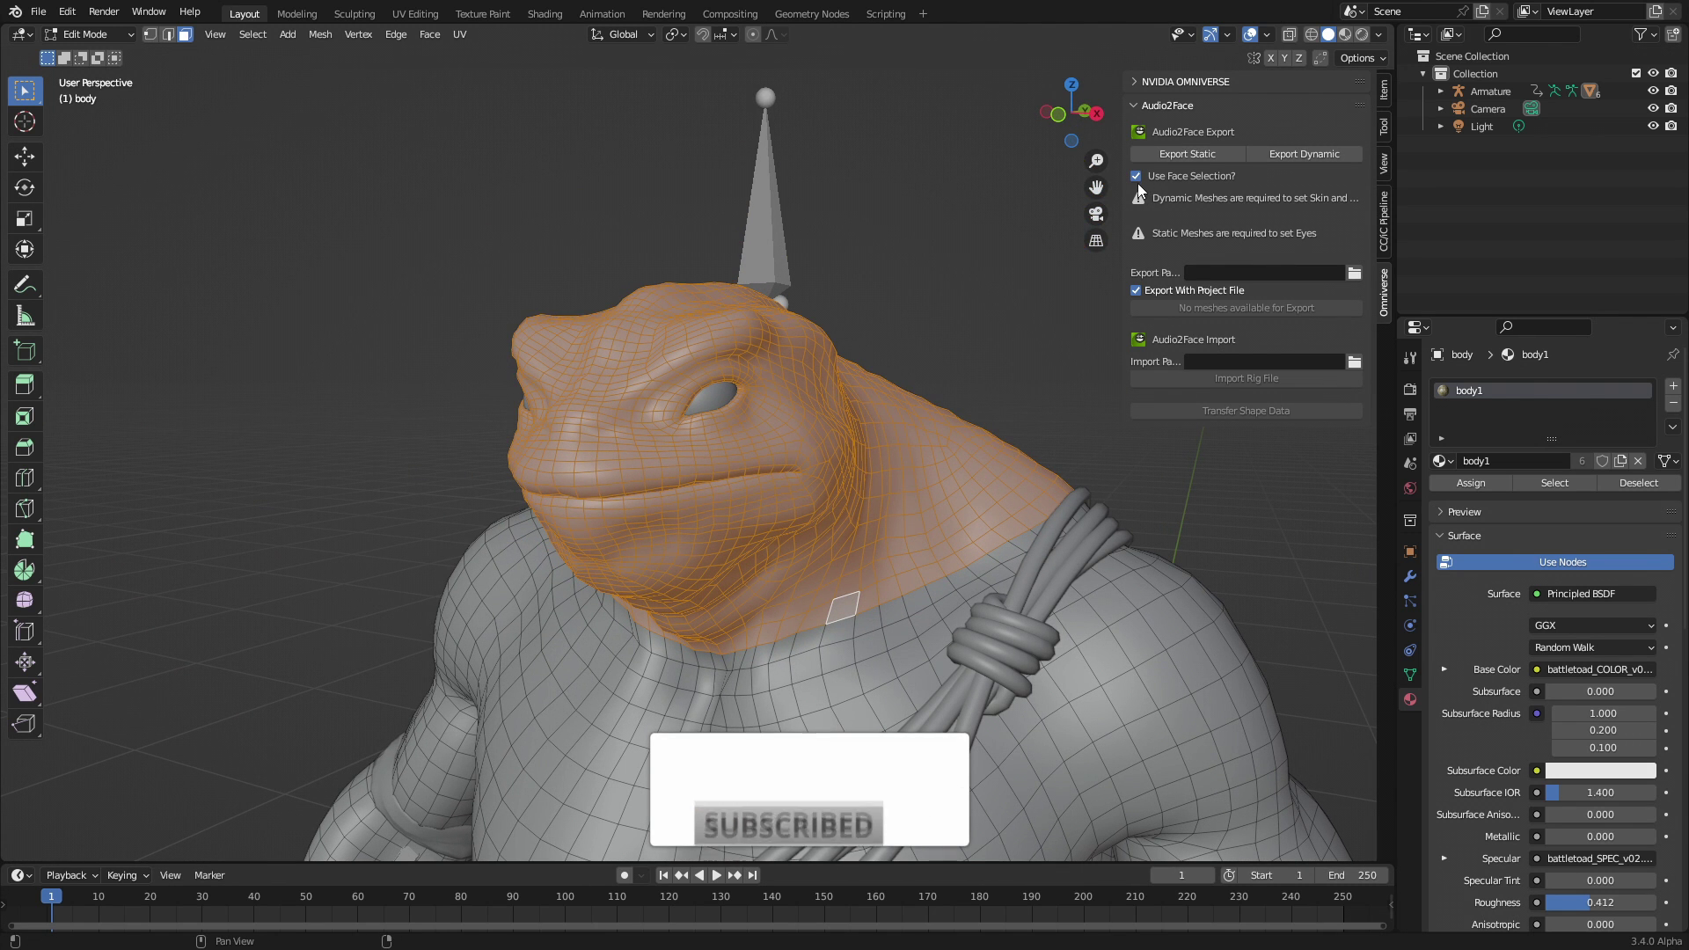
Step: Export the selected head faces as the dynamic mesh, then select the inner eye mesh
{"action": "left_click", "coordinate": [1298, 155]}
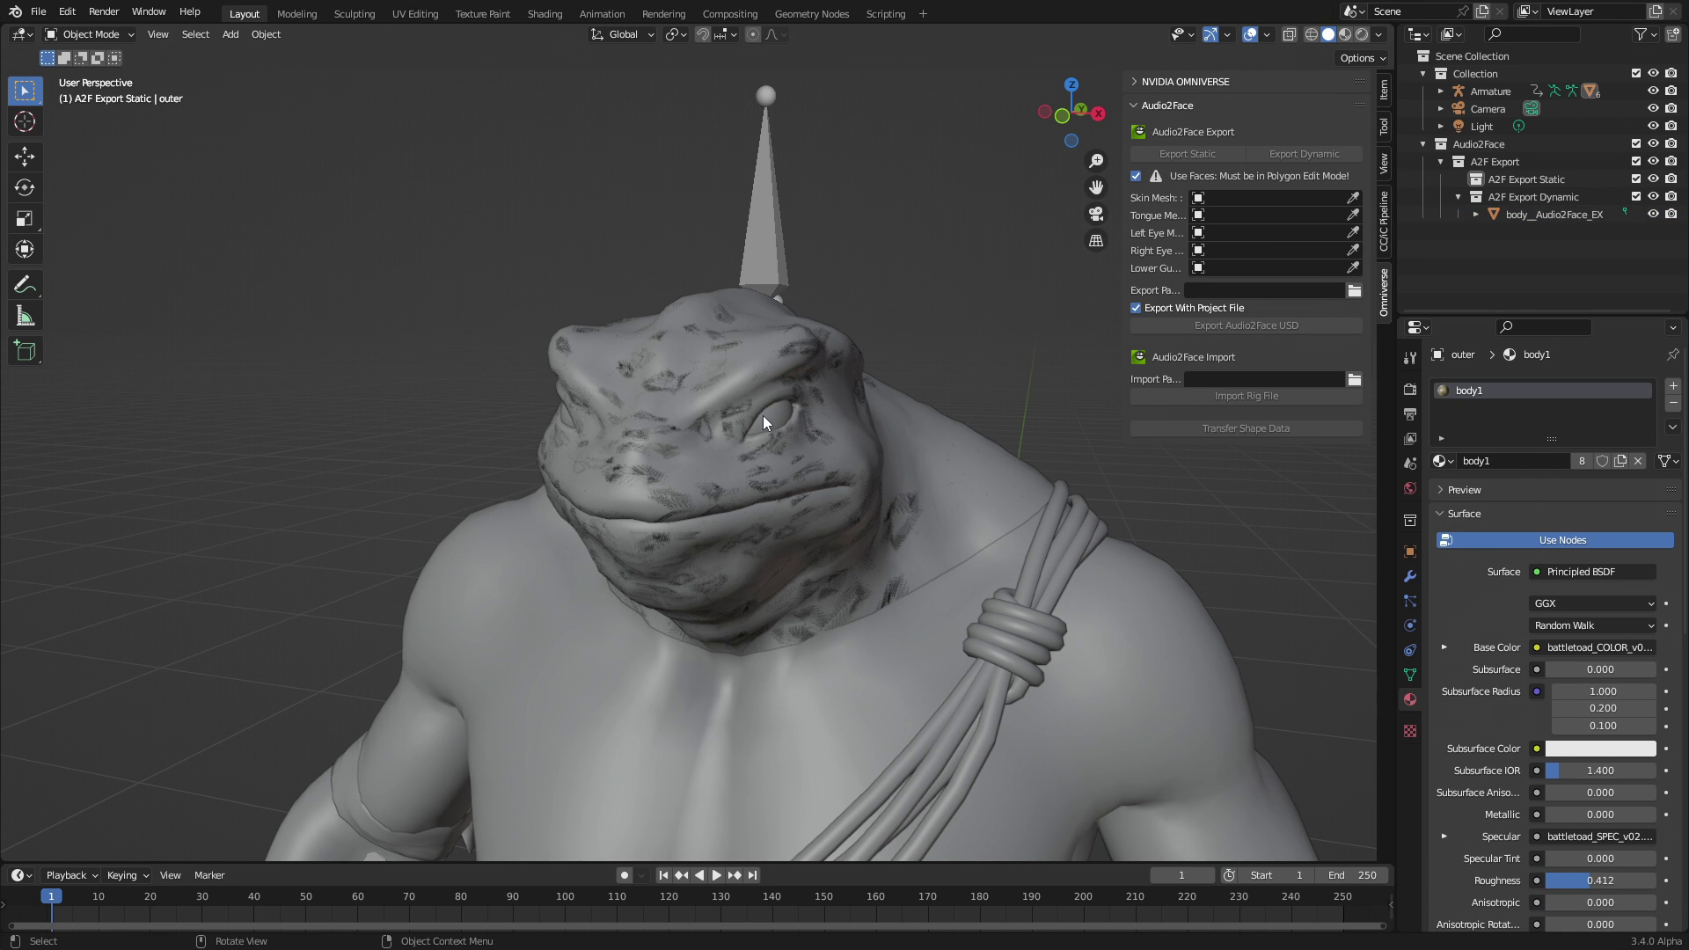
{"action": "left_click", "coordinate": [1441, 91]}
{"action": "left_click", "coordinate": [1499, 197]}
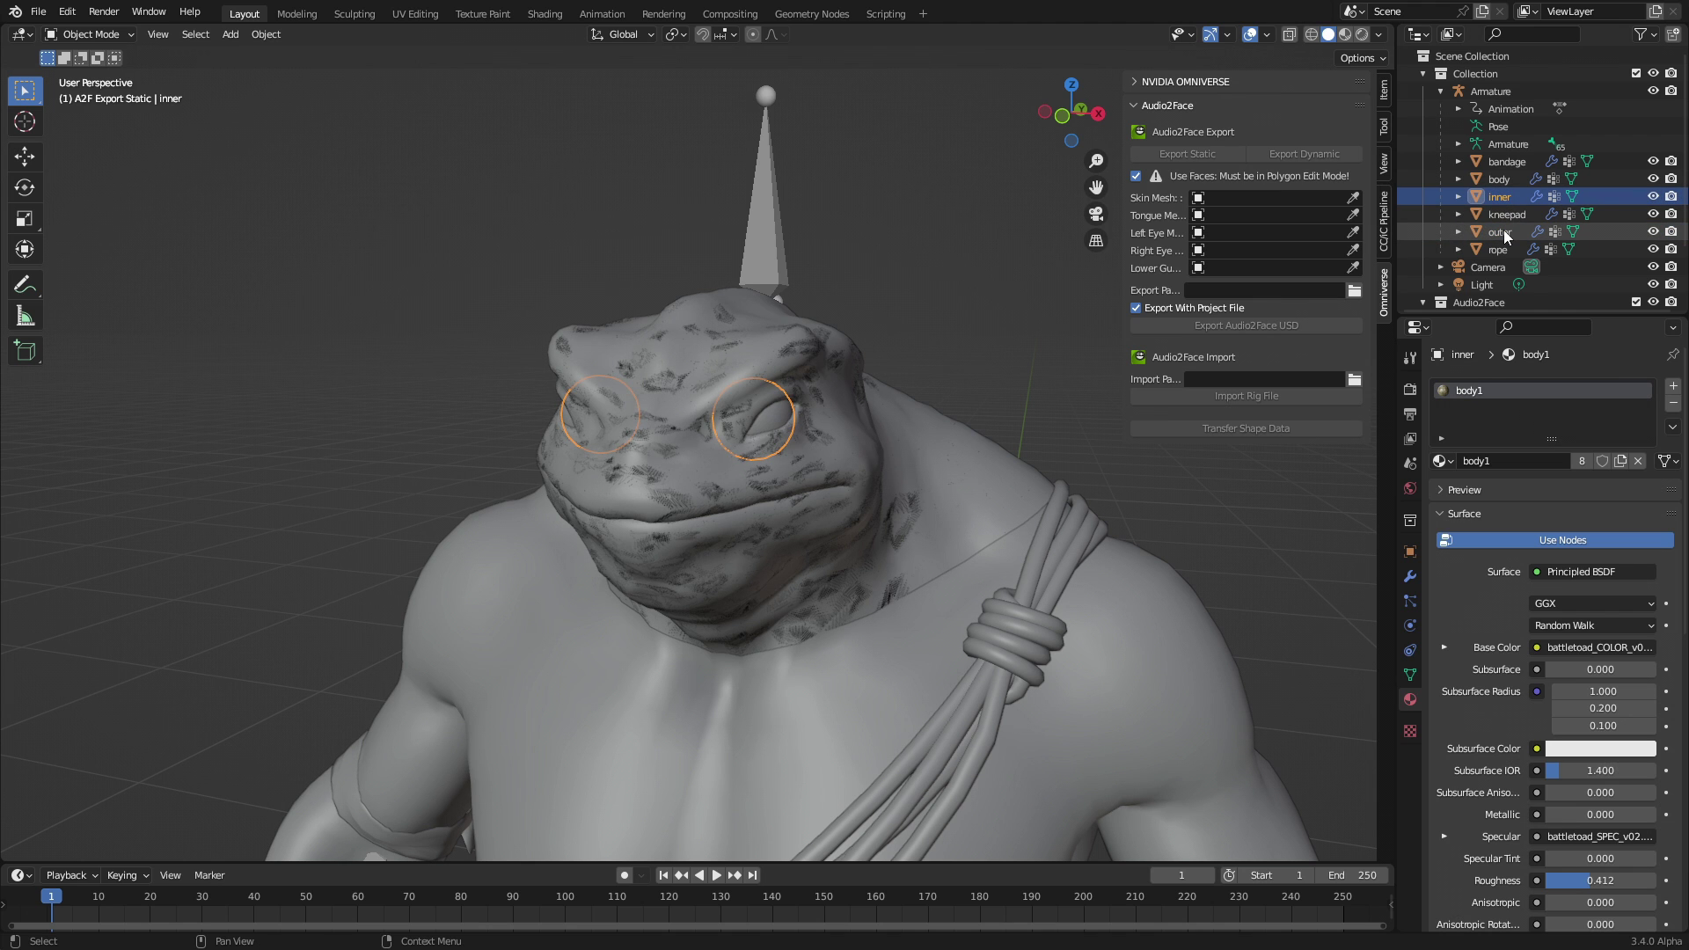
Step: Delete the outer mesh and reselect the inner eye mesh
{"action": "left_click", "coordinate": [1500, 233]}
{"action": "key", "text": "Delete"}
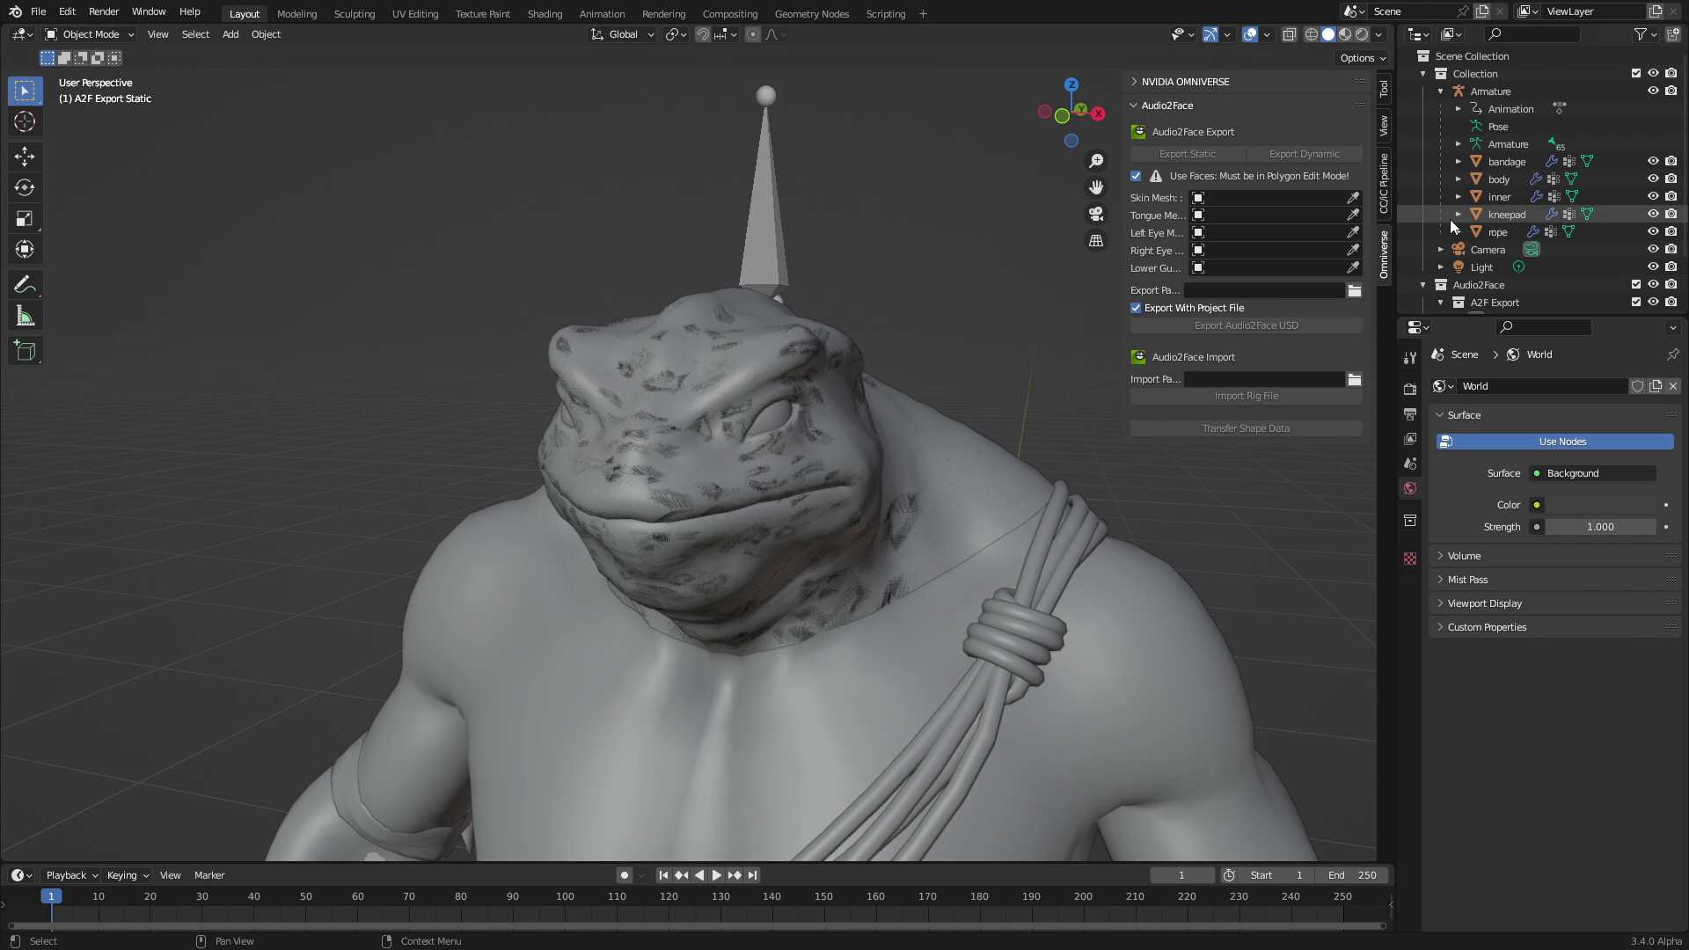
{"action": "left_click", "coordinate": [1499, 197]}
{"action": "middle_click_drag", "start_coordinate": [933, 439], "coordinate": [823, 392]}
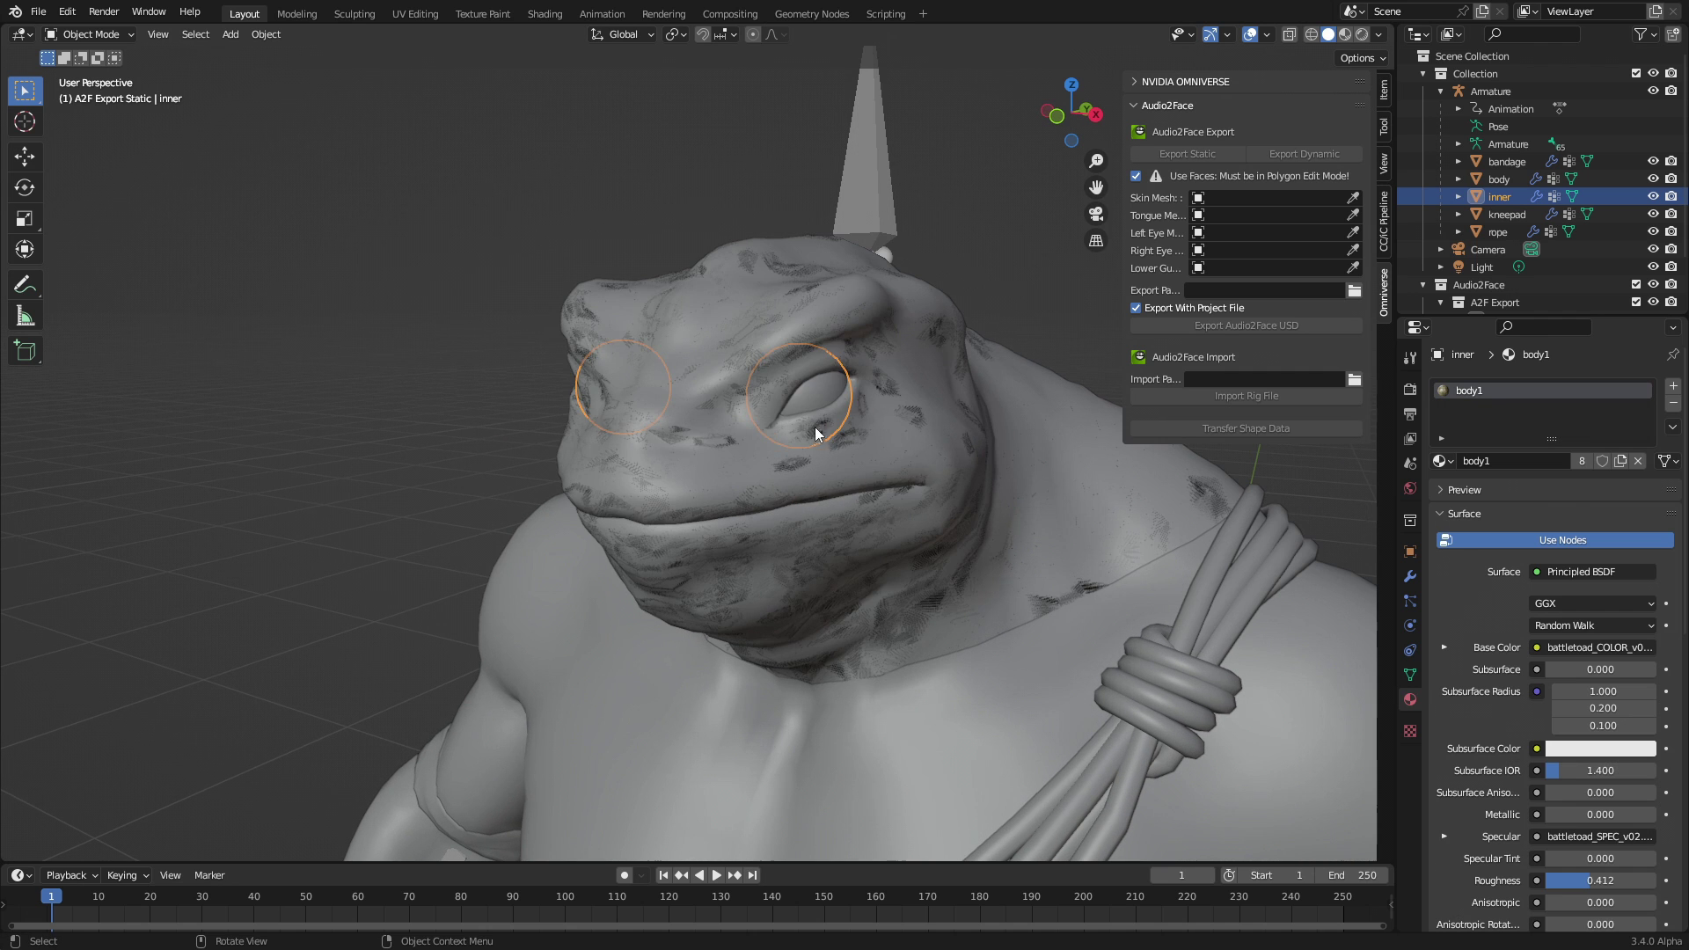
Step: In Edit Mode, select one eye's linked faces and separate them into their own object
{"action": "key", "text": "Tab"}
{"action": "key", "text": "alt+a"}
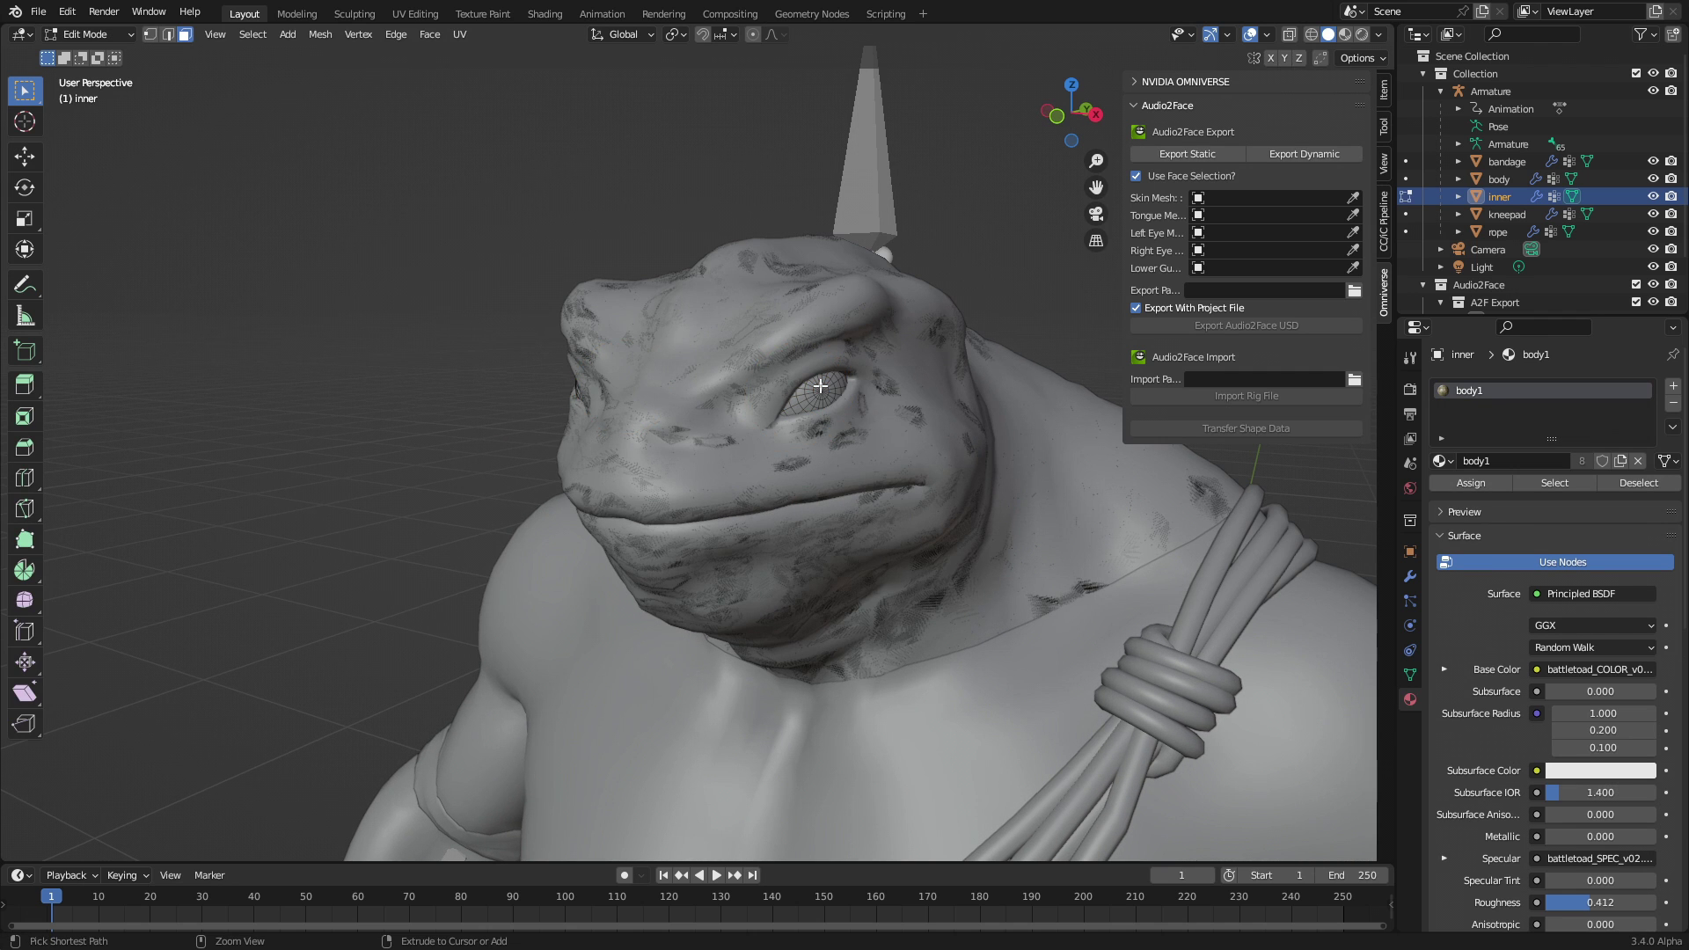
{"action": "key", "text": "ctrl+l"}
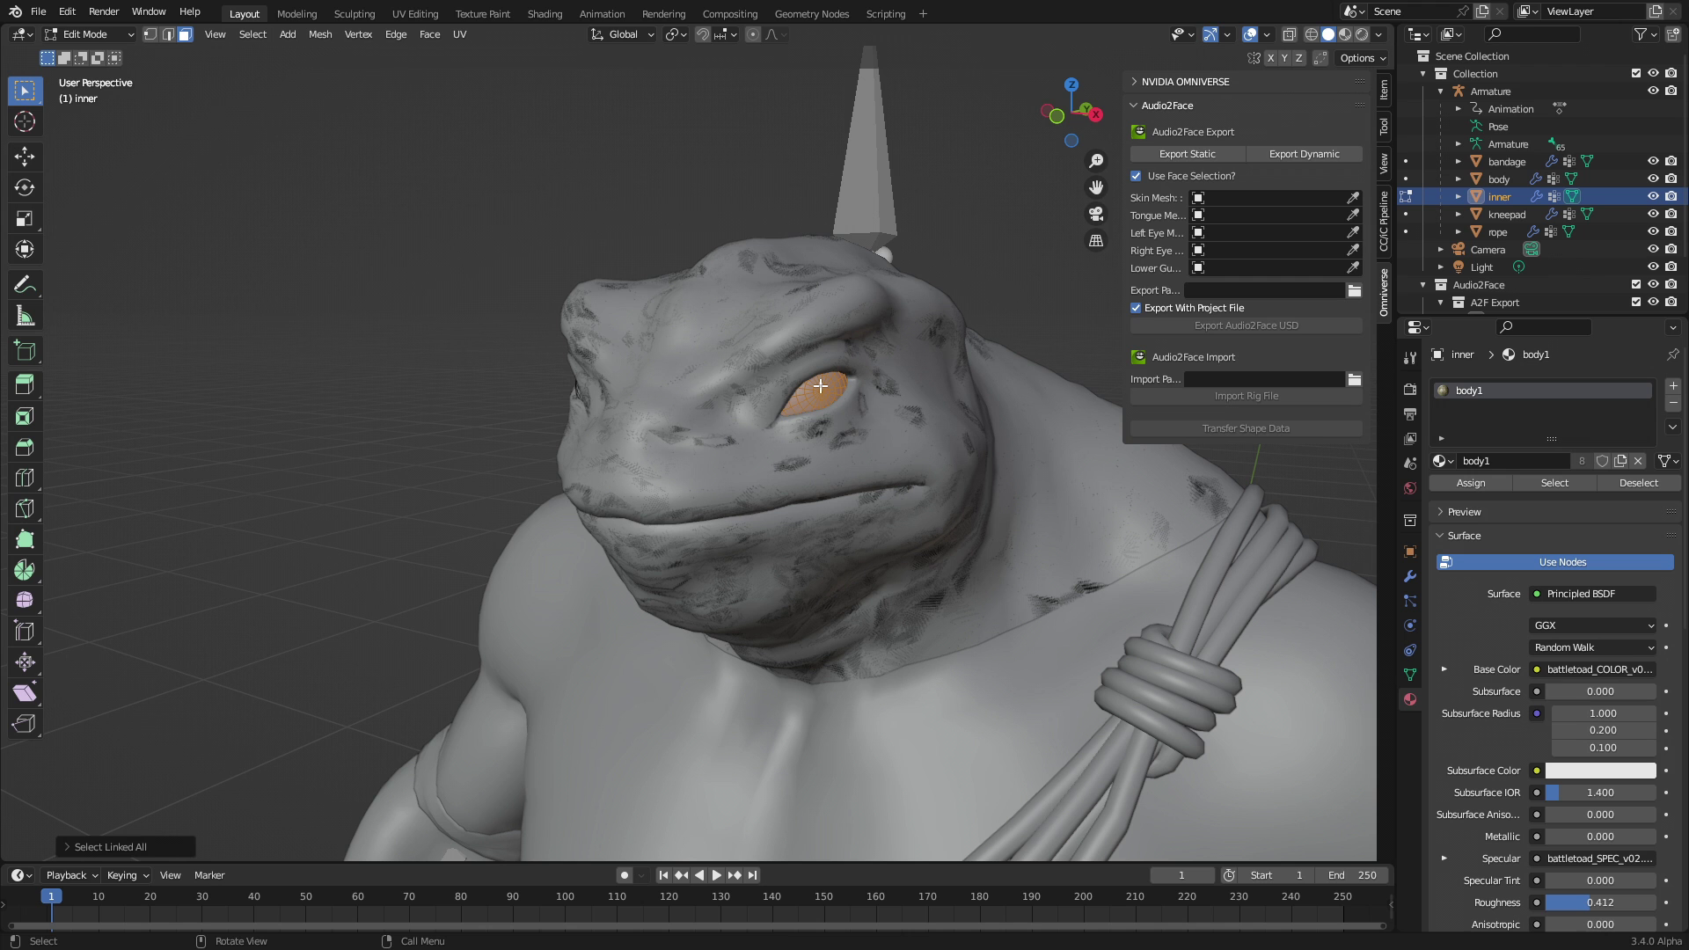
{"action": "key", "text": "p"}
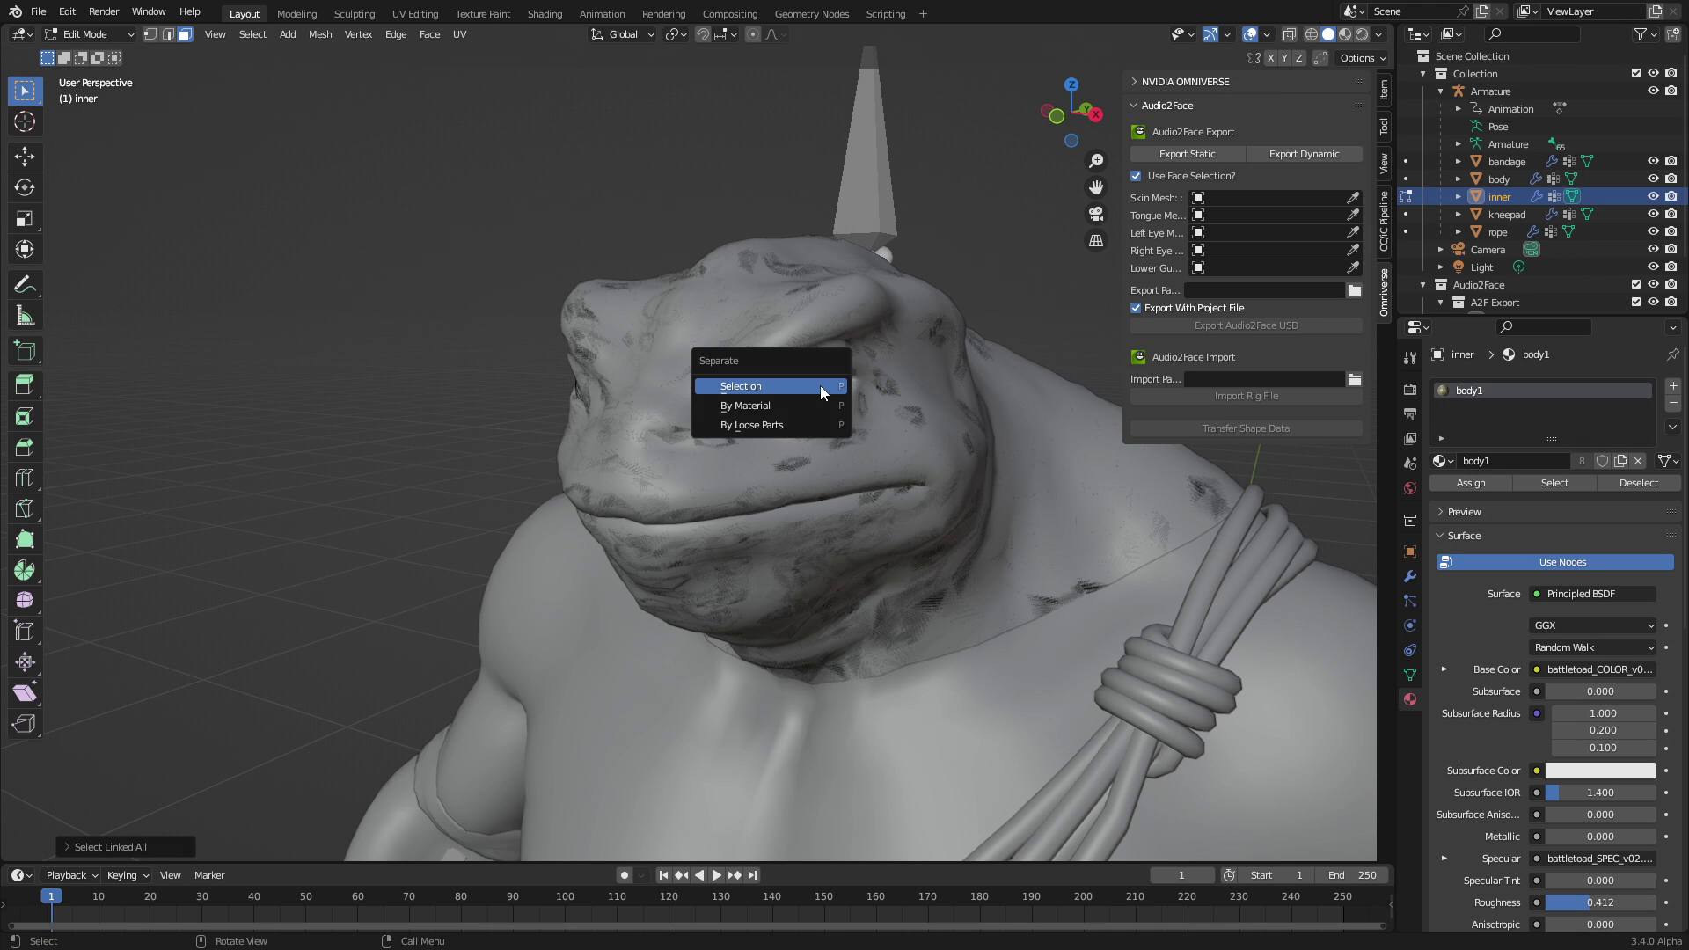
{"action": "left_click", "coordinate": [820, 386]}
Step: Back in Object Mode, select the newly separated eye object and start renaming it
{"action": "middle_click_drag", "start_coordinate": [821, 392], "coordinate": [815, 411]}
{"action": "key", "text": "Tab"}
{"action": "left_click", "coordinate": [814, 411]}
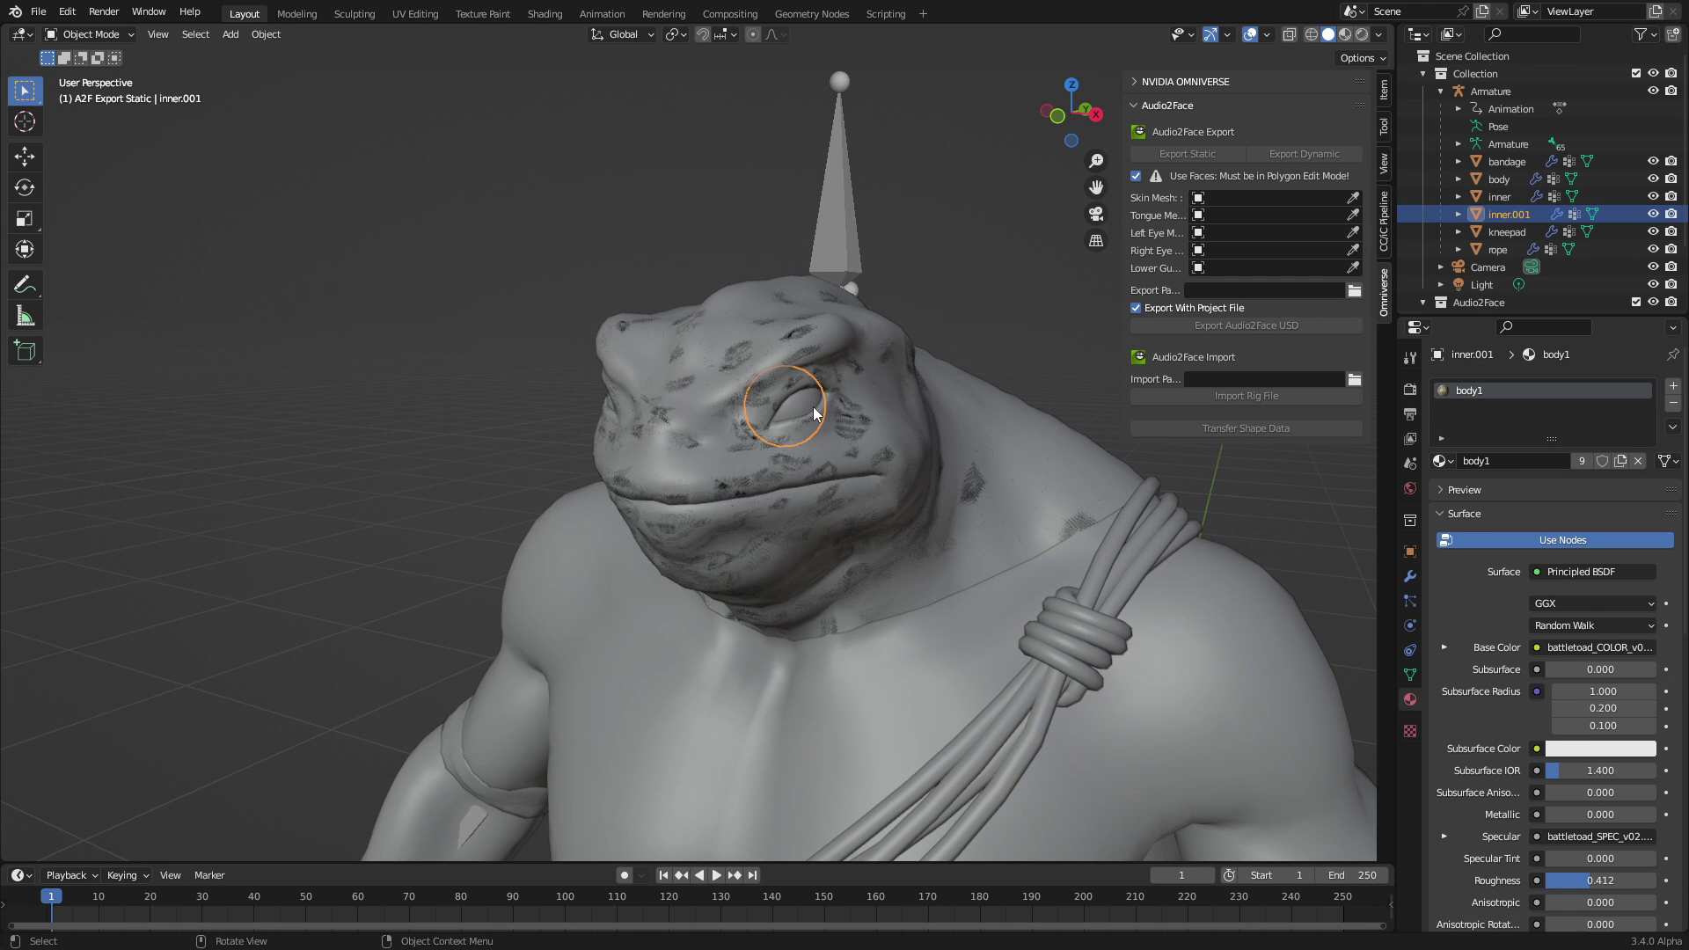
{"action": "double_click", "coordinate": [1508, 214]}
{"action": "scroll", "coordinate": [1508, 217], "scroll_direction": "down", "scroll_amount": 2}
Step: Rename the separated eye to Eye.L and the inner eye mesh to Eye.R
{"action": "type", "text": "Eye.L"}
{"action": "key", "text": "Return"}
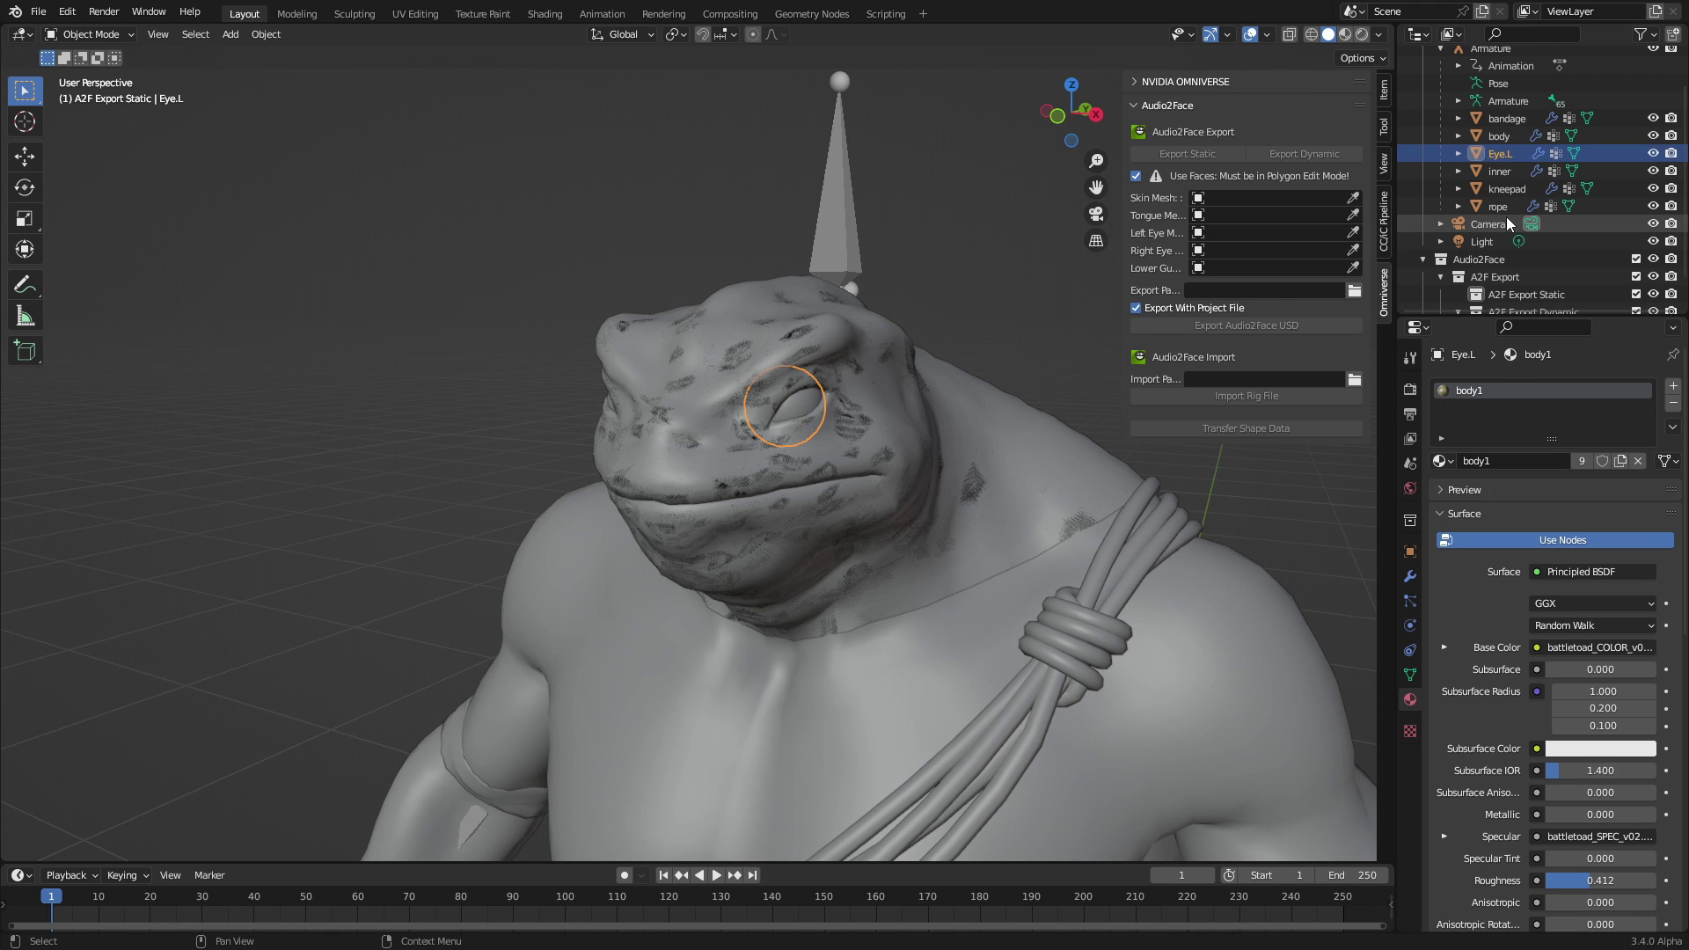
{"action": "middle_click_drag", "start_coordinate": [874, 390], "coordinate": [875, 391]}
{"action": "left_click", "coordinate": [825, 388]}
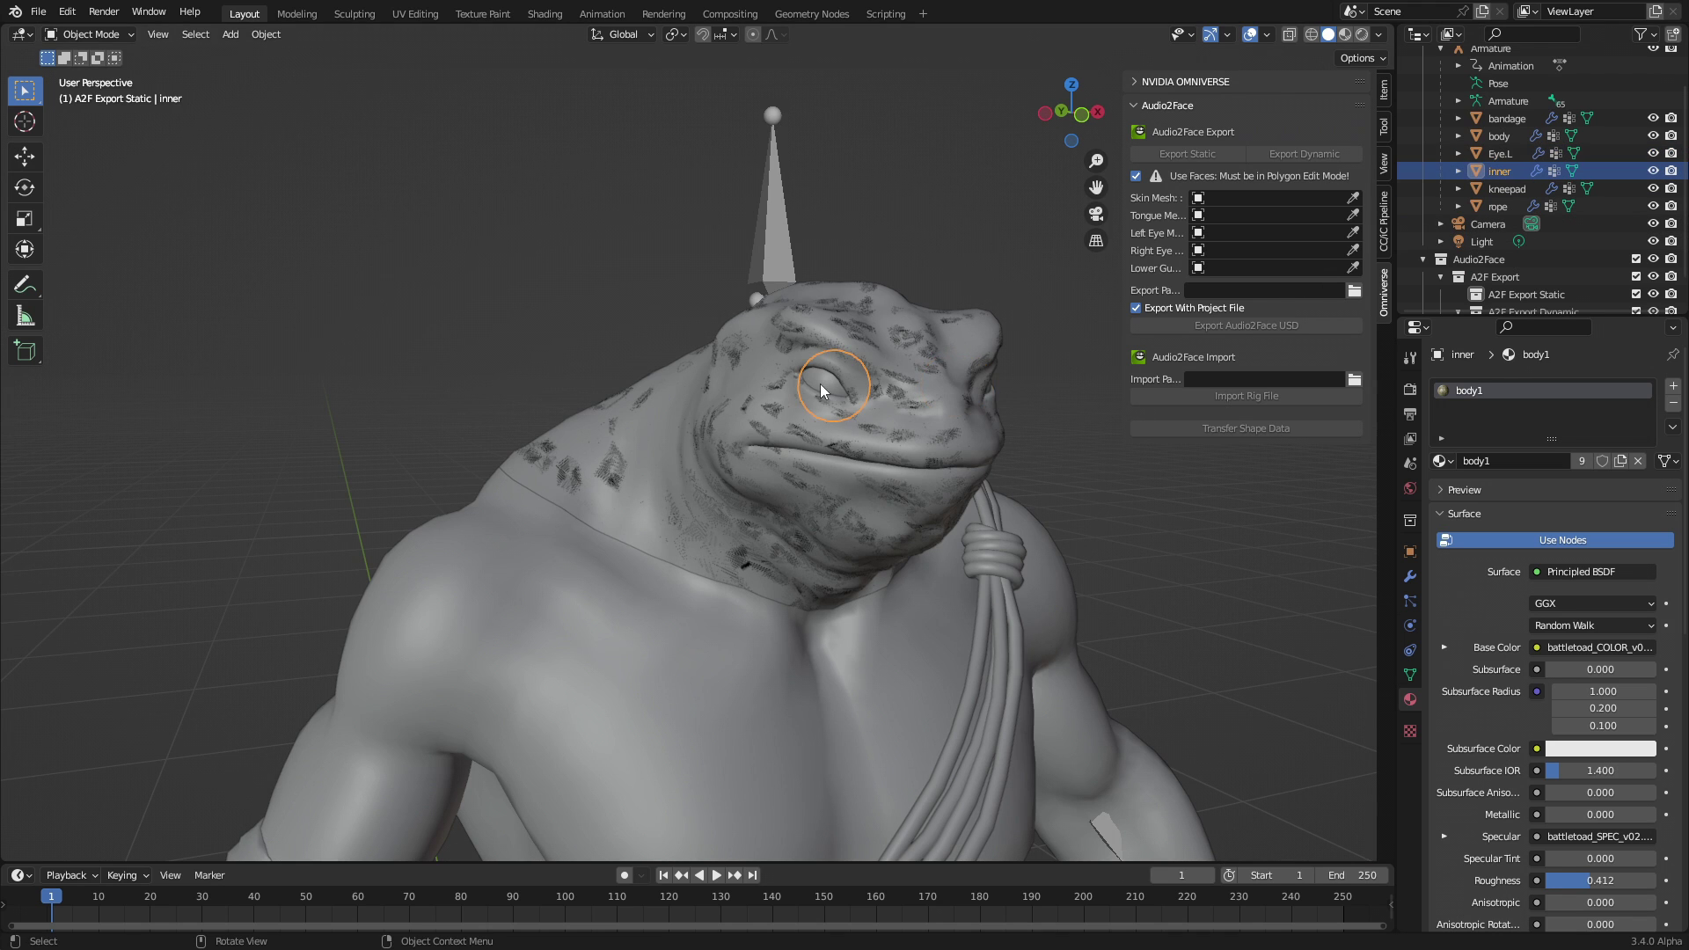
{"action": "double_click", "coordinate": [1500, 171]}
{"action": "type", "text": "Eye."}
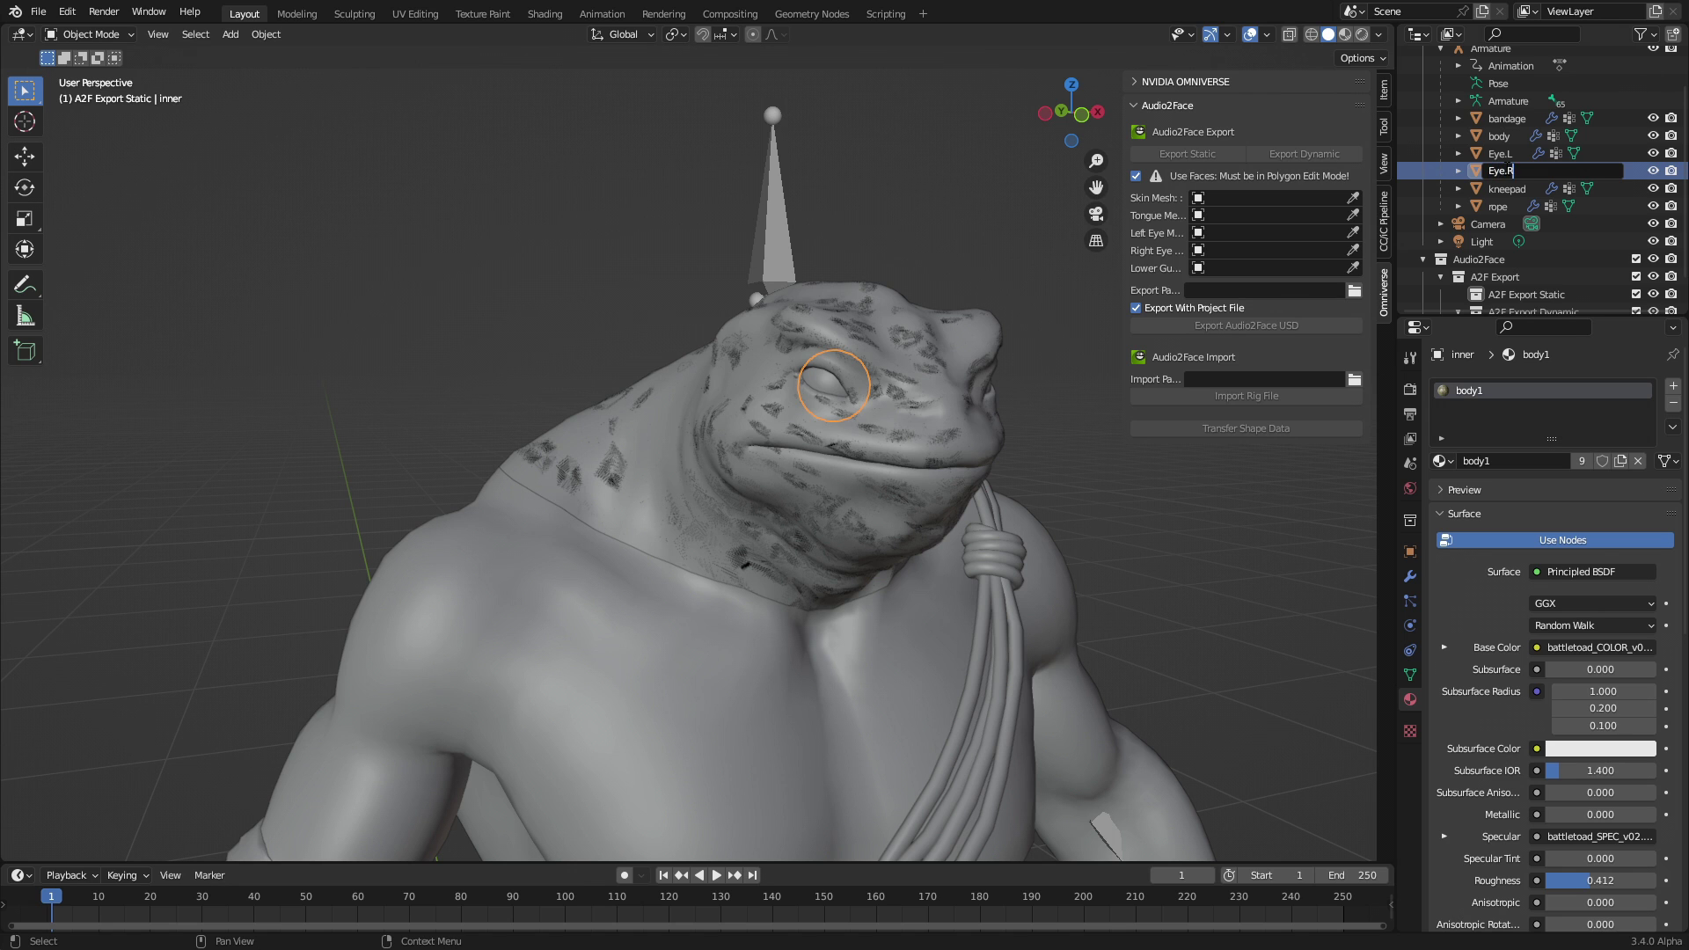
{"action": "type", "text": "R"}
{"action": "key", "text": "Return"}
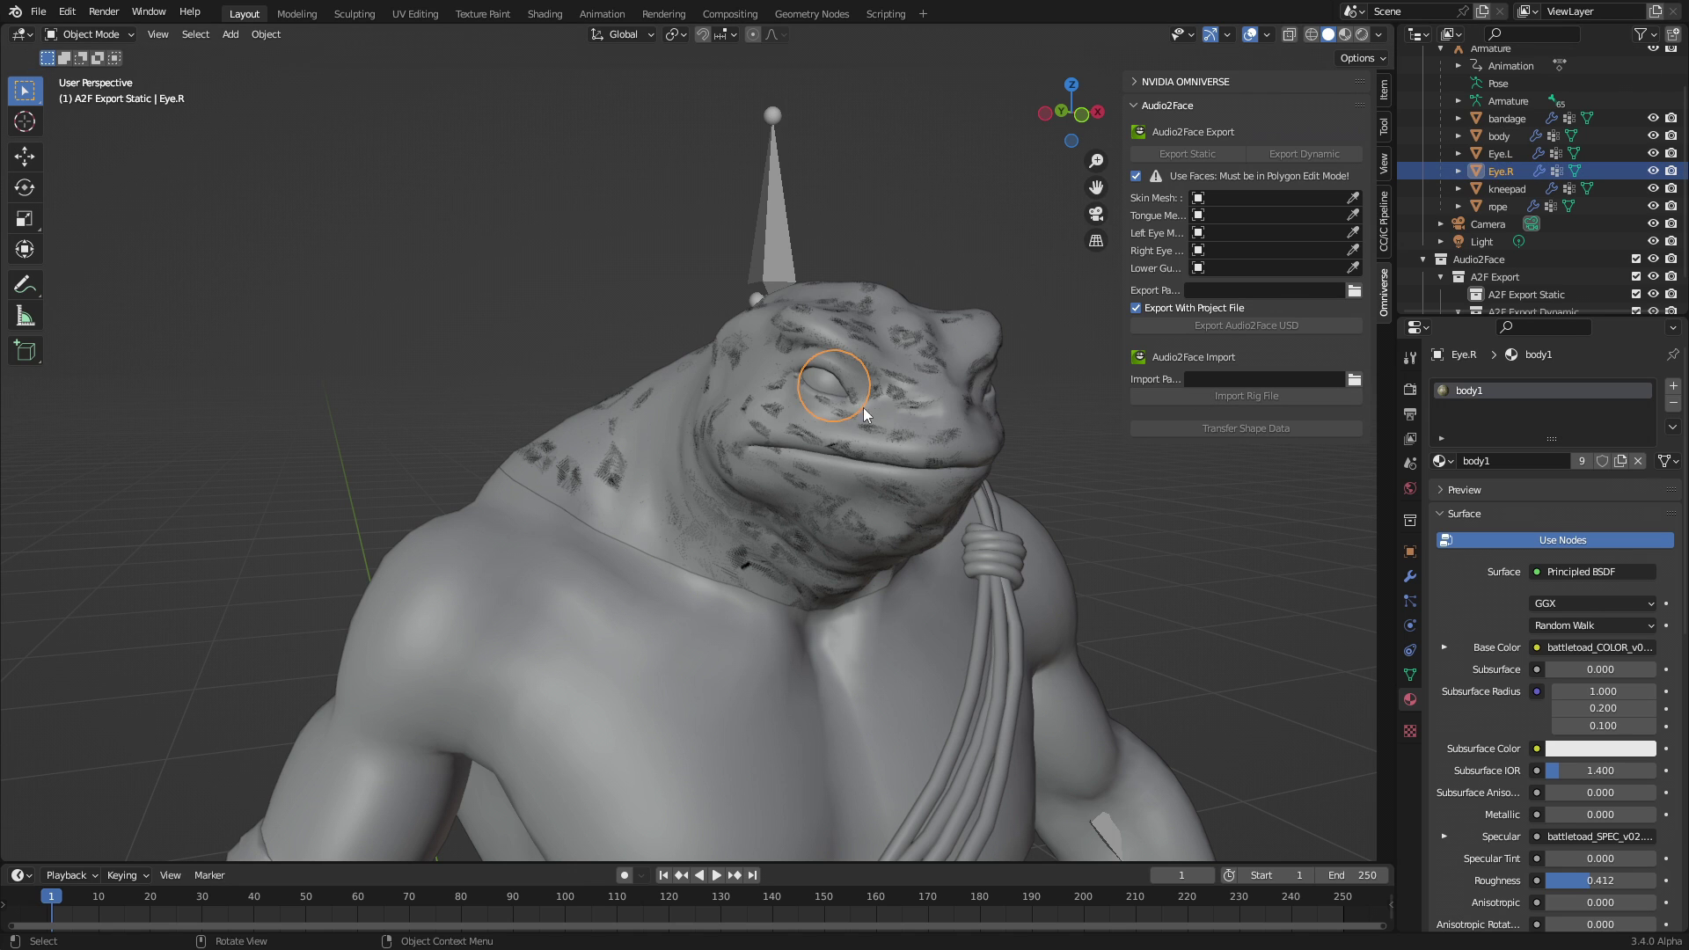
Step: Create static Audio2Face export copies of Eye.R and Eye.L, then enlarge the Outliner
{"action": "key", "text": "Tab"}
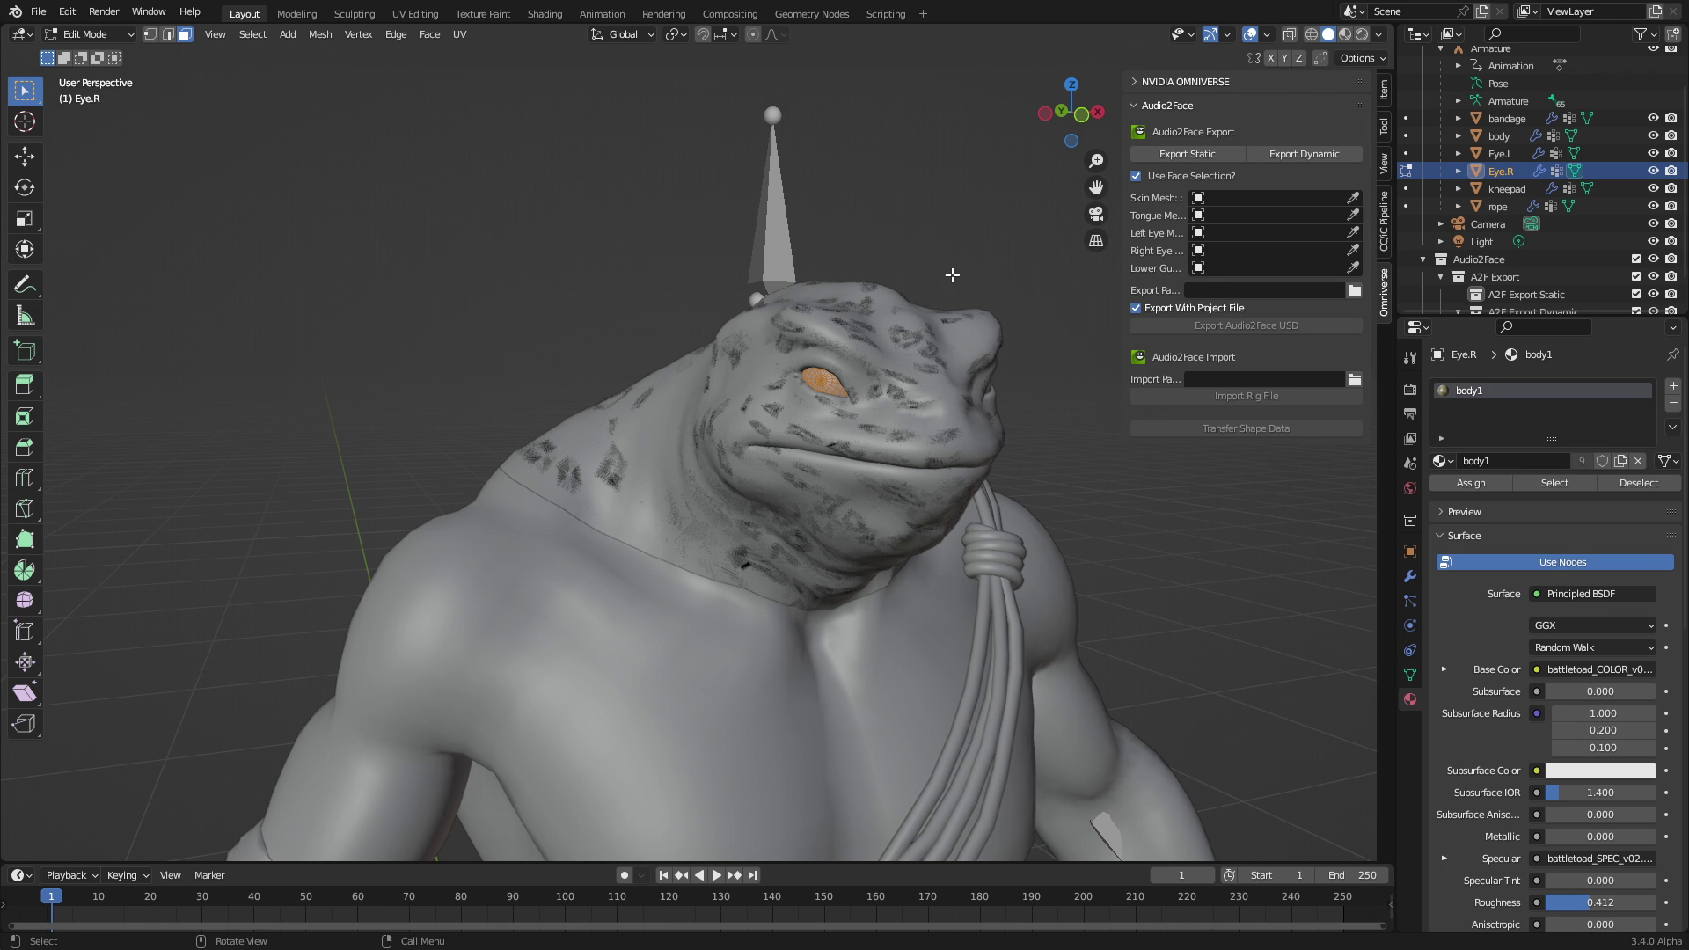
{"action": "left_click", "coordinate": [1188, 154]}
{"action": "middle_click_drag", "start_coordinate": [1025, 380], "coordinate": [762, 411]}
{"action": "left_click", "coordinate": [761, 410]}
{"action": "key", "text": "Tab"}
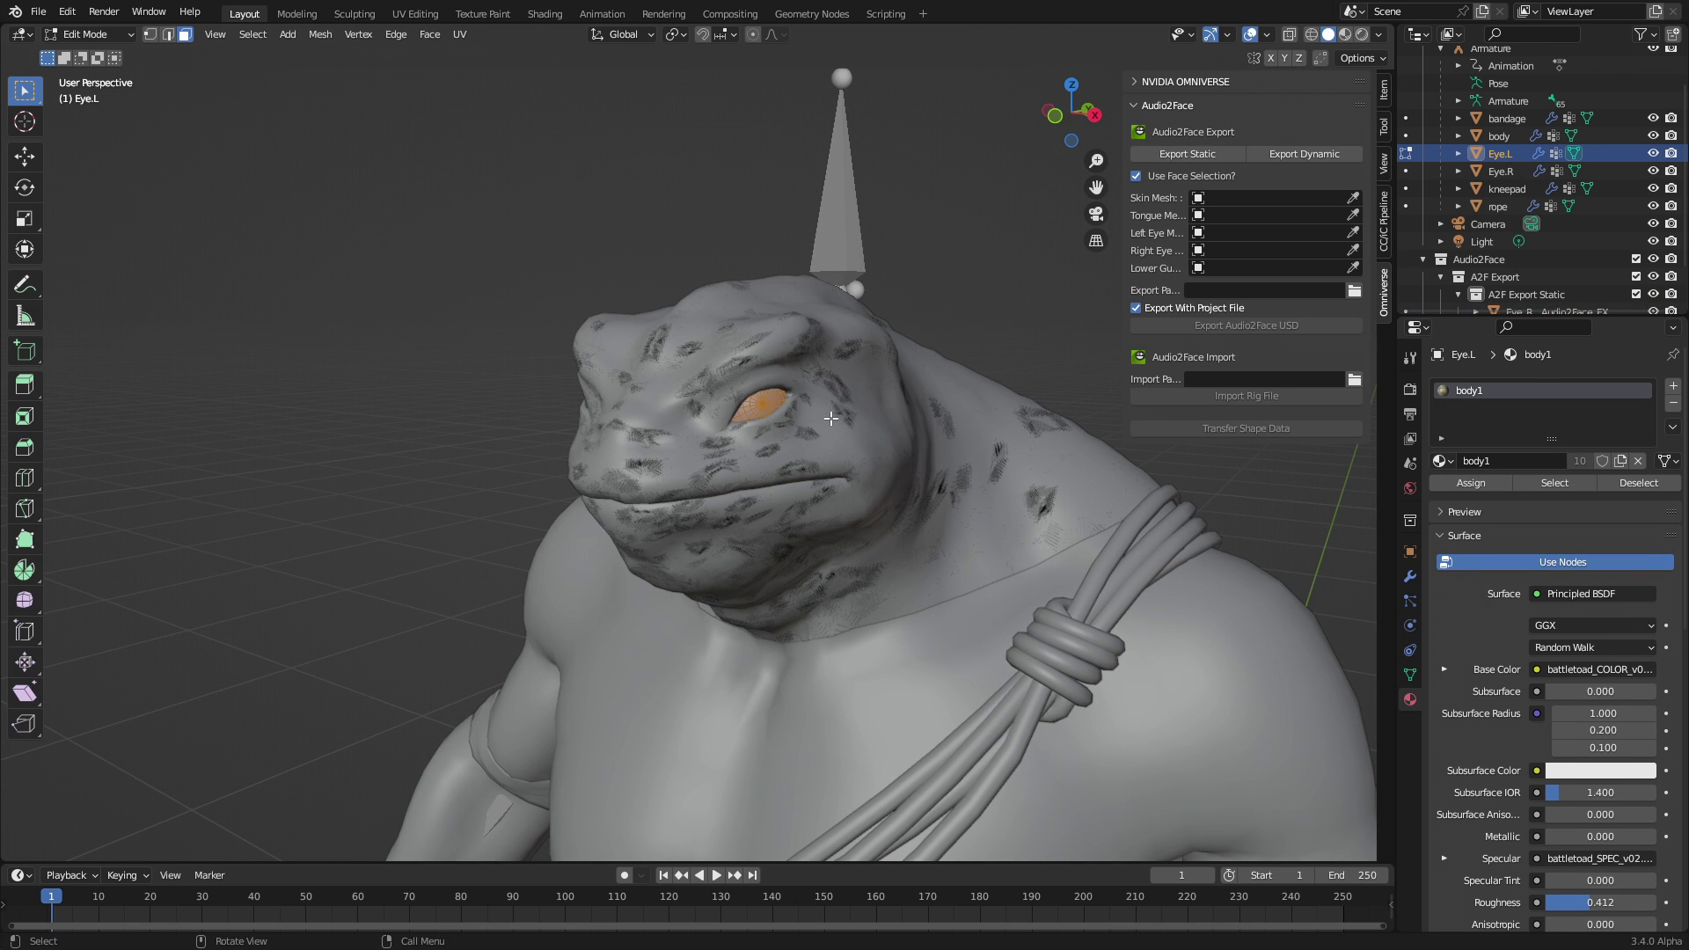
{"action": "left_click", "coordinate": [1188, 154]}
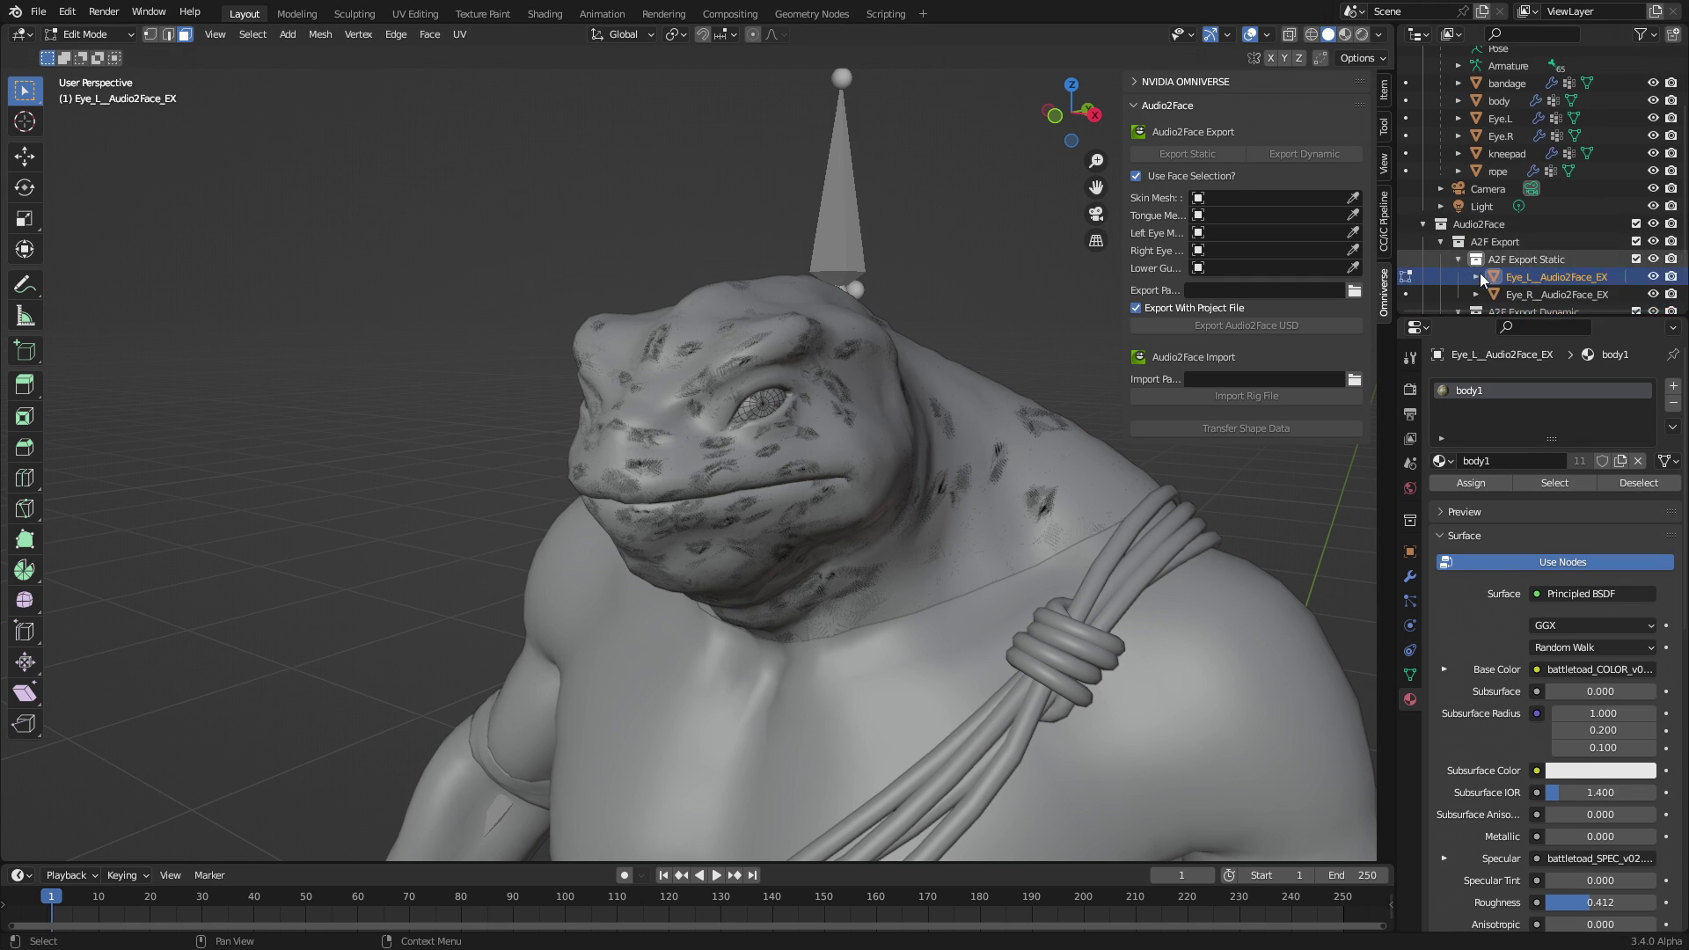
{"action": "scroll", "coordinate": [1501, 299], "scroll_direction": "down", "scroll_amount": 2}
{"action": "left_click_drag", "start_coordinate": [1502, 317], "coordinate": [1513, 543]}
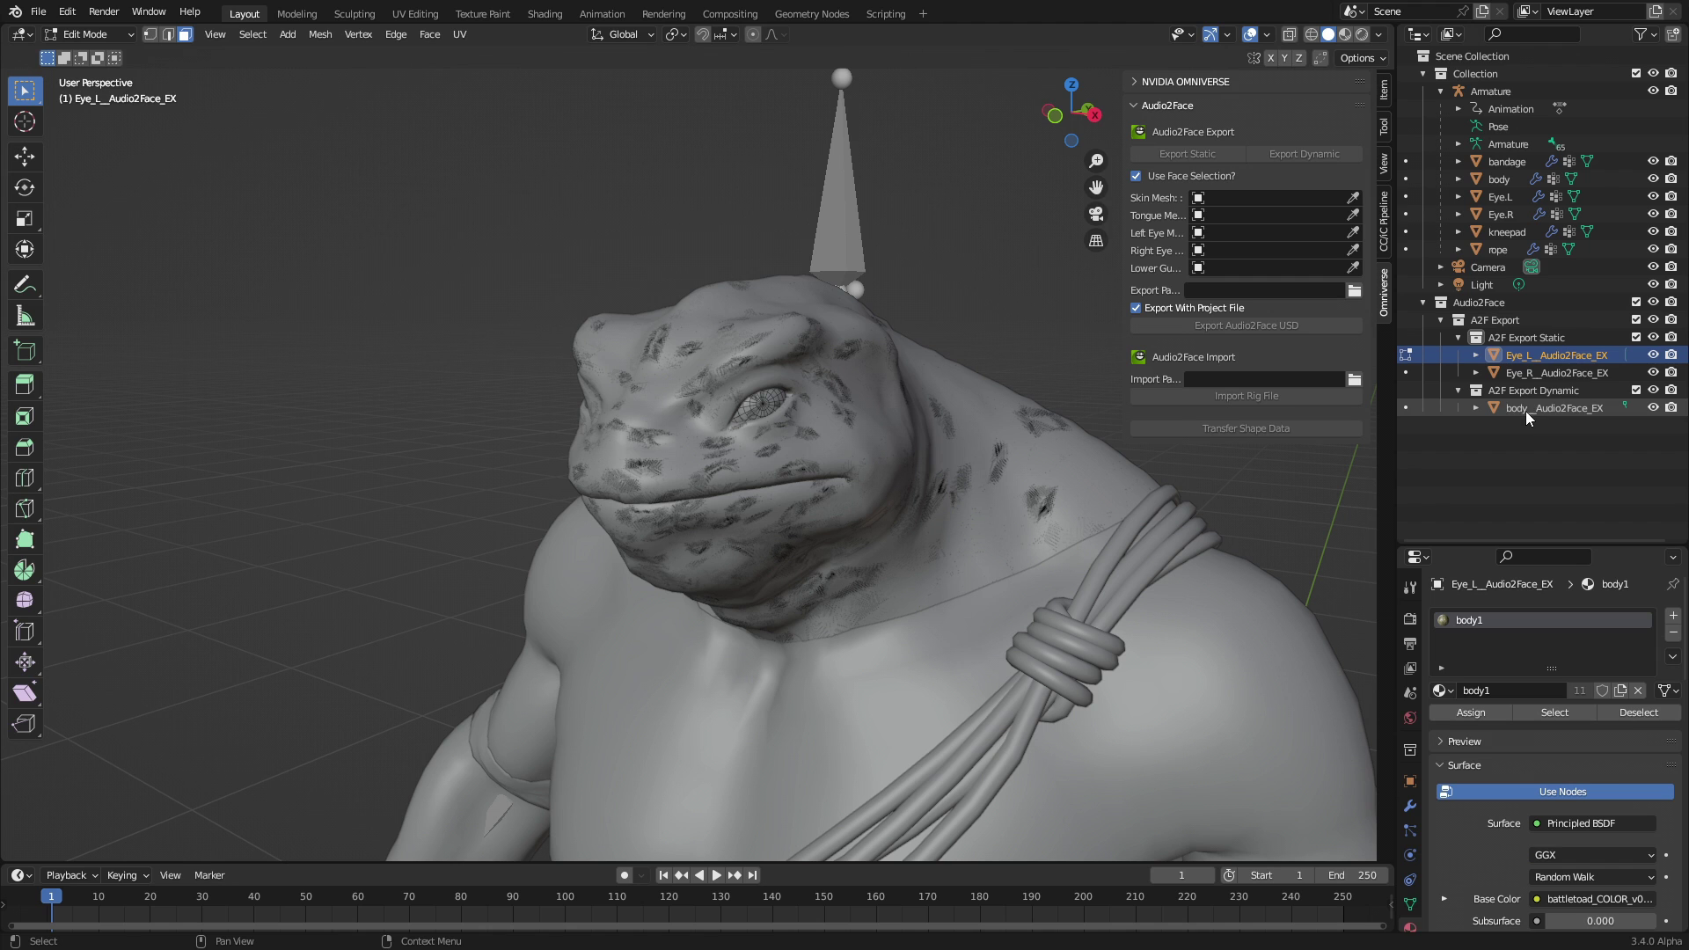
Step: Assign body_Audio2Face_EX as Skin Mesh, and Eye_L/Eye_R_Audio2Face_EX as left and right eyes
{"action": "left_click", "coordinate": [1258, 199]}
{"action": "left_click", "coordinate": [1254, 225]}
{"action": "left_click", "coordinate": [1249, 233]}
{"action": "left_click", "coordinate": [1249, 278]}
{"action": "left_click", "coordinate": [1249, 251]}
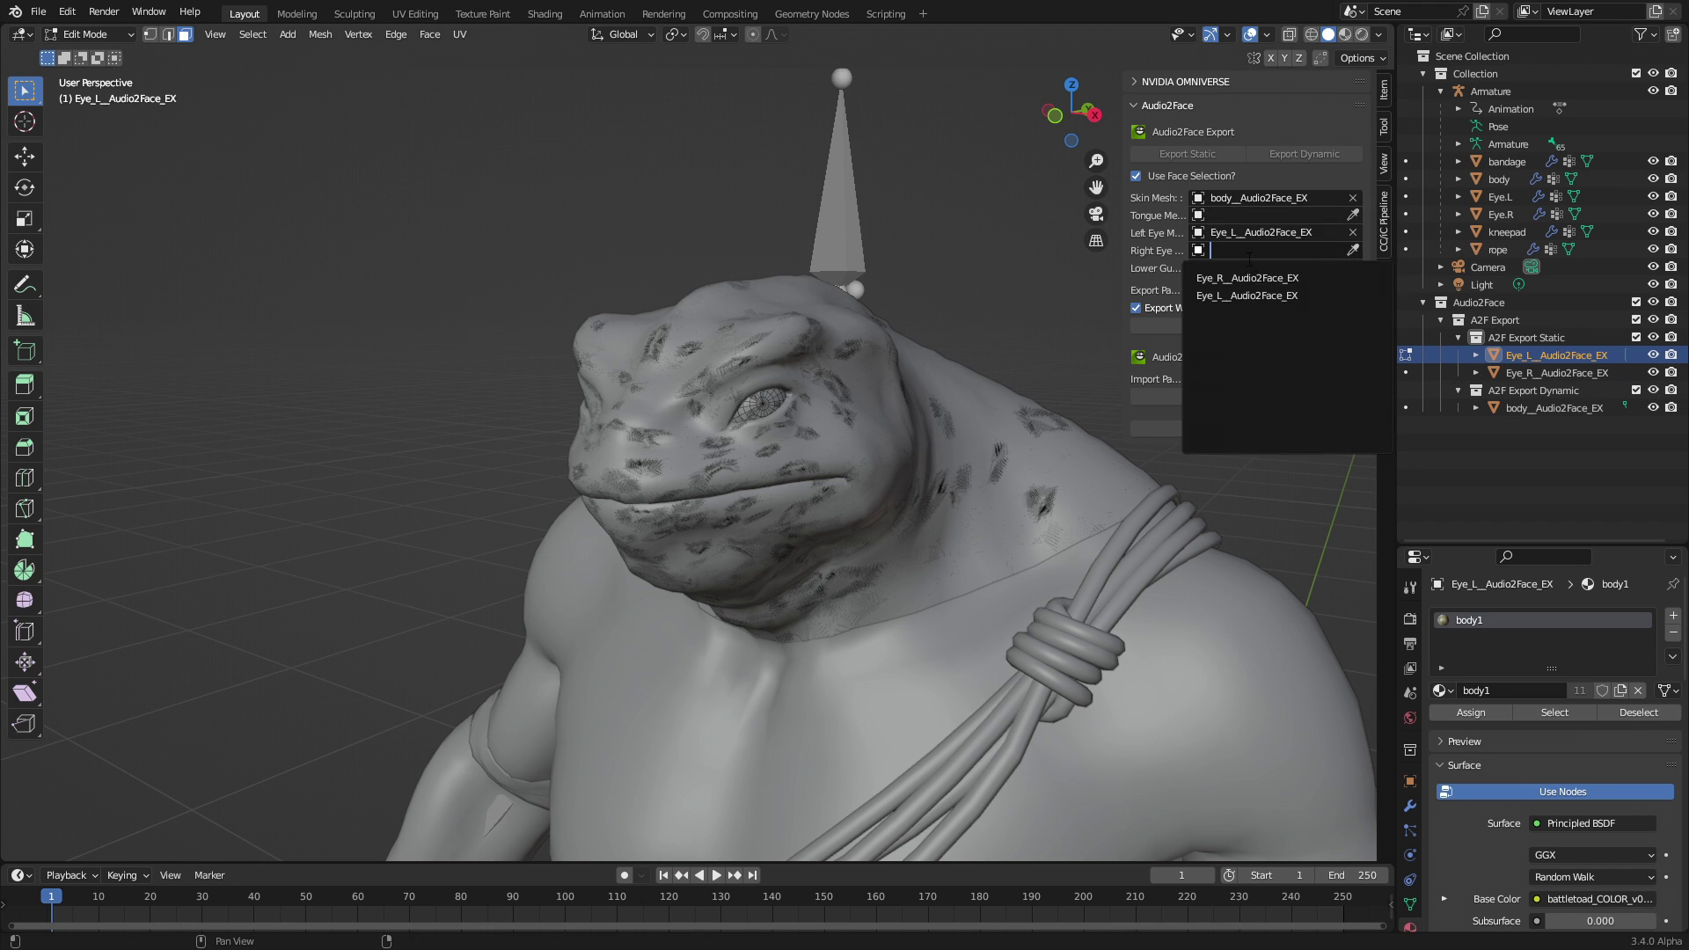
{"action": "left_click", "coordinate": [1251, 278]}
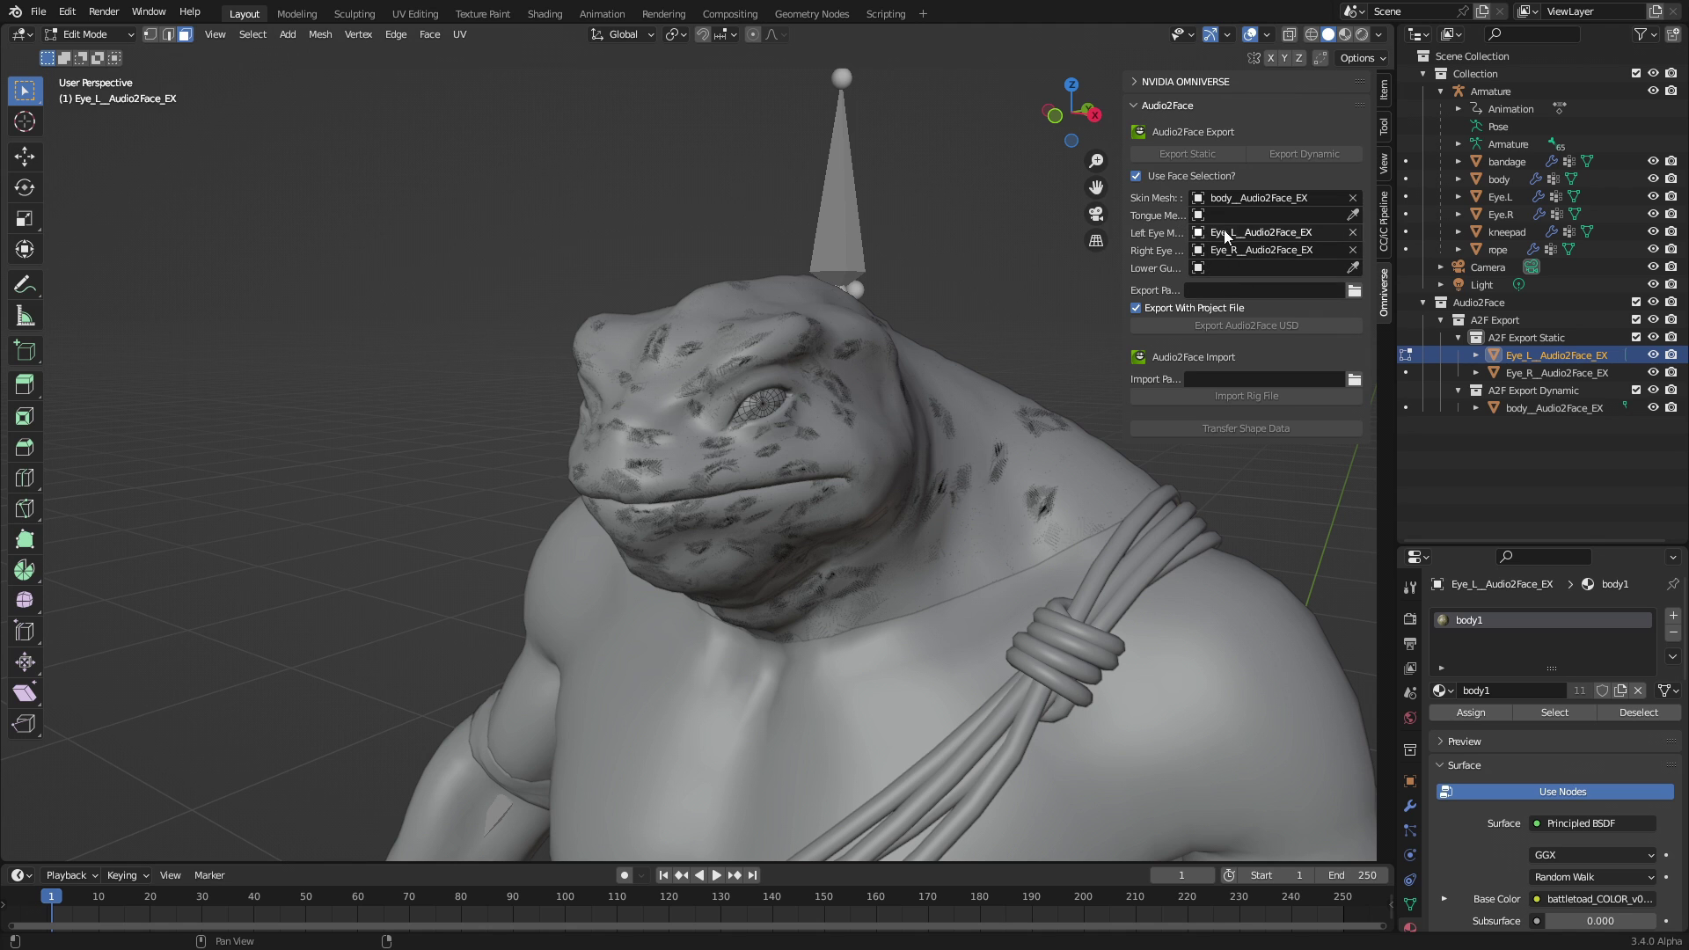
{"action": "key", "text": "Tab"}
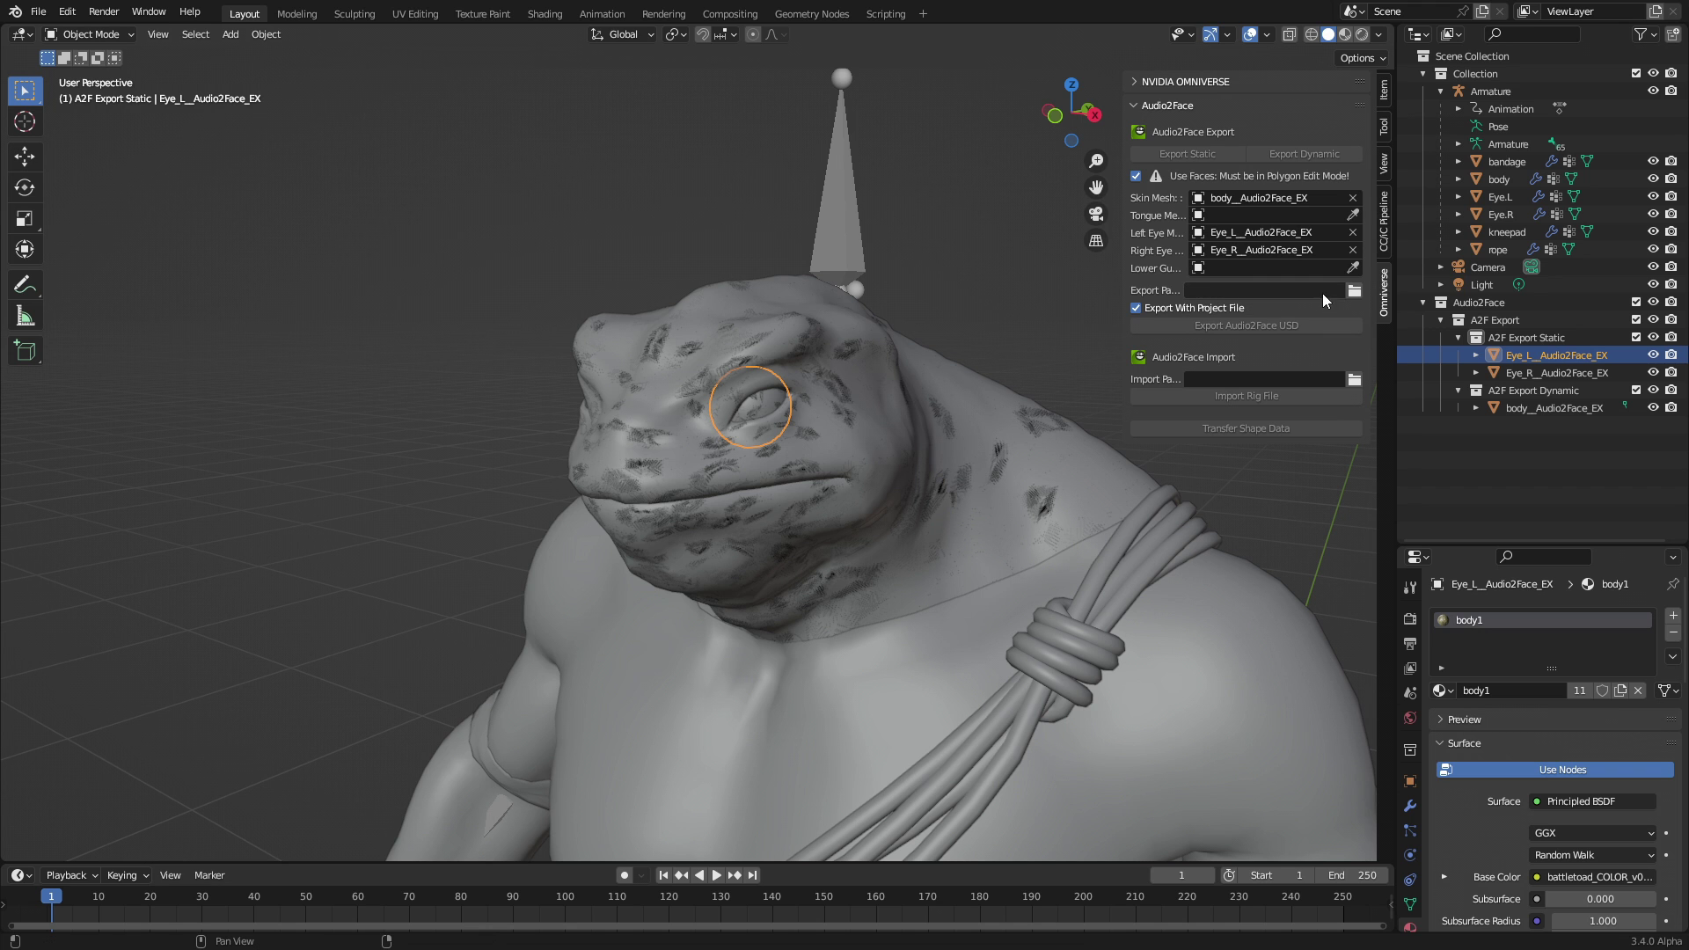
Step: Set the export path to BT_Face.usd and export the Audio2Face USD
{"action": "left_click", "coordinate": [1354, 290]}
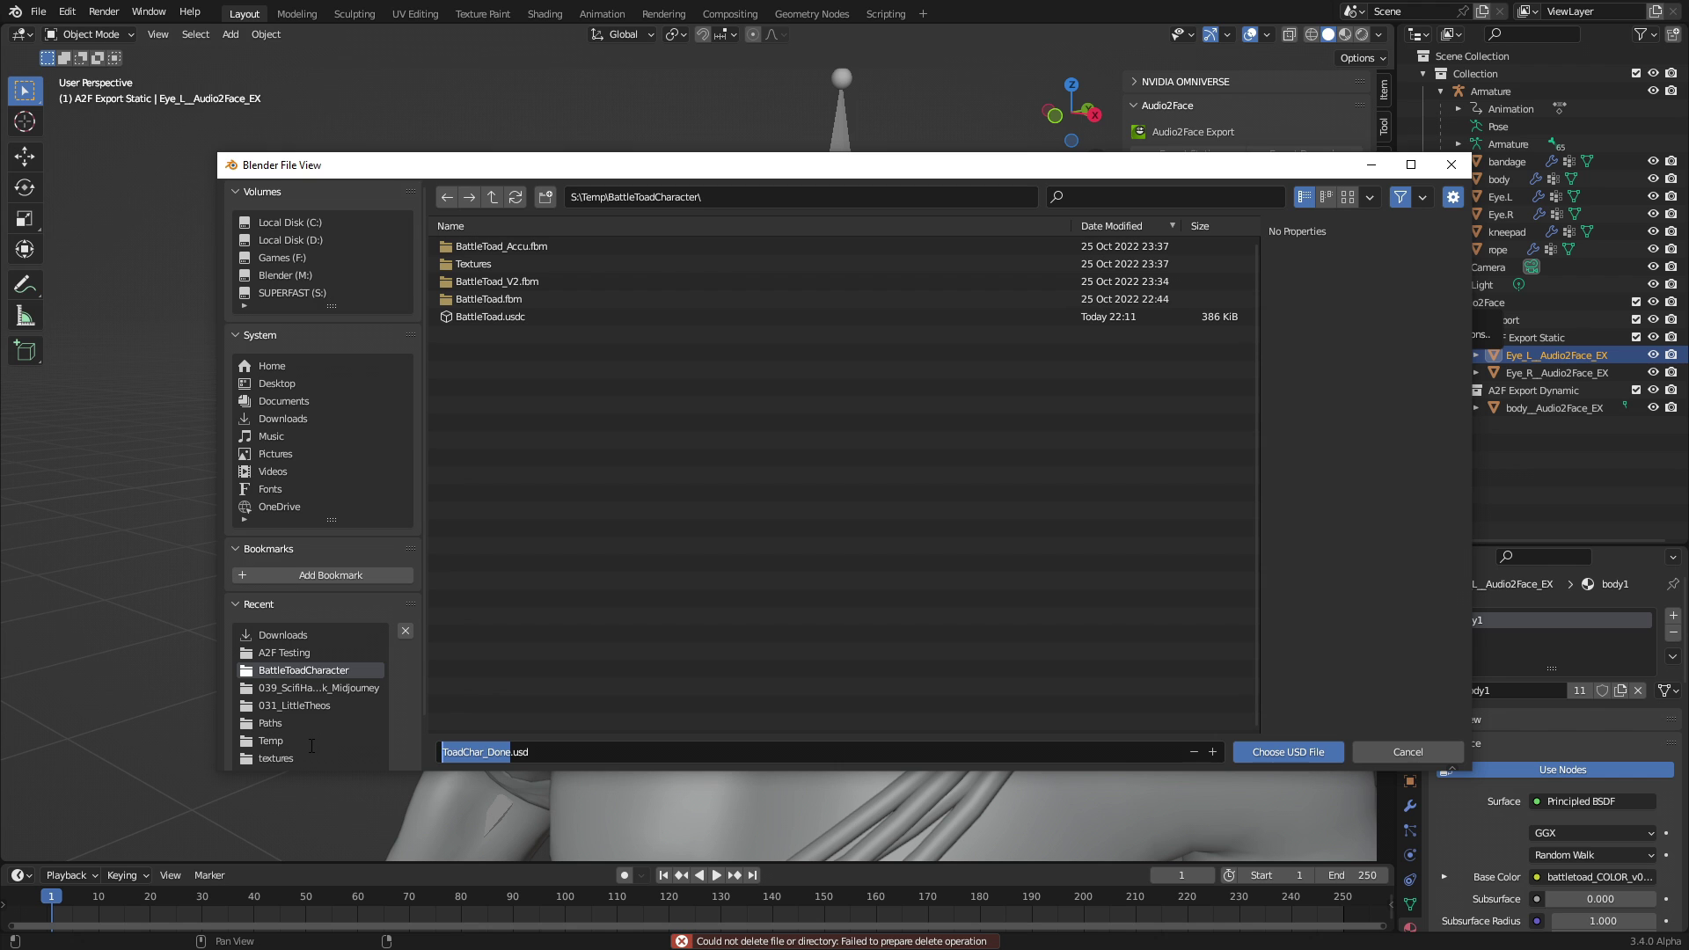
{"action": "type", "text": "BT_Face"}
{"action": "left_click", "coordinate": [1289, 752]}
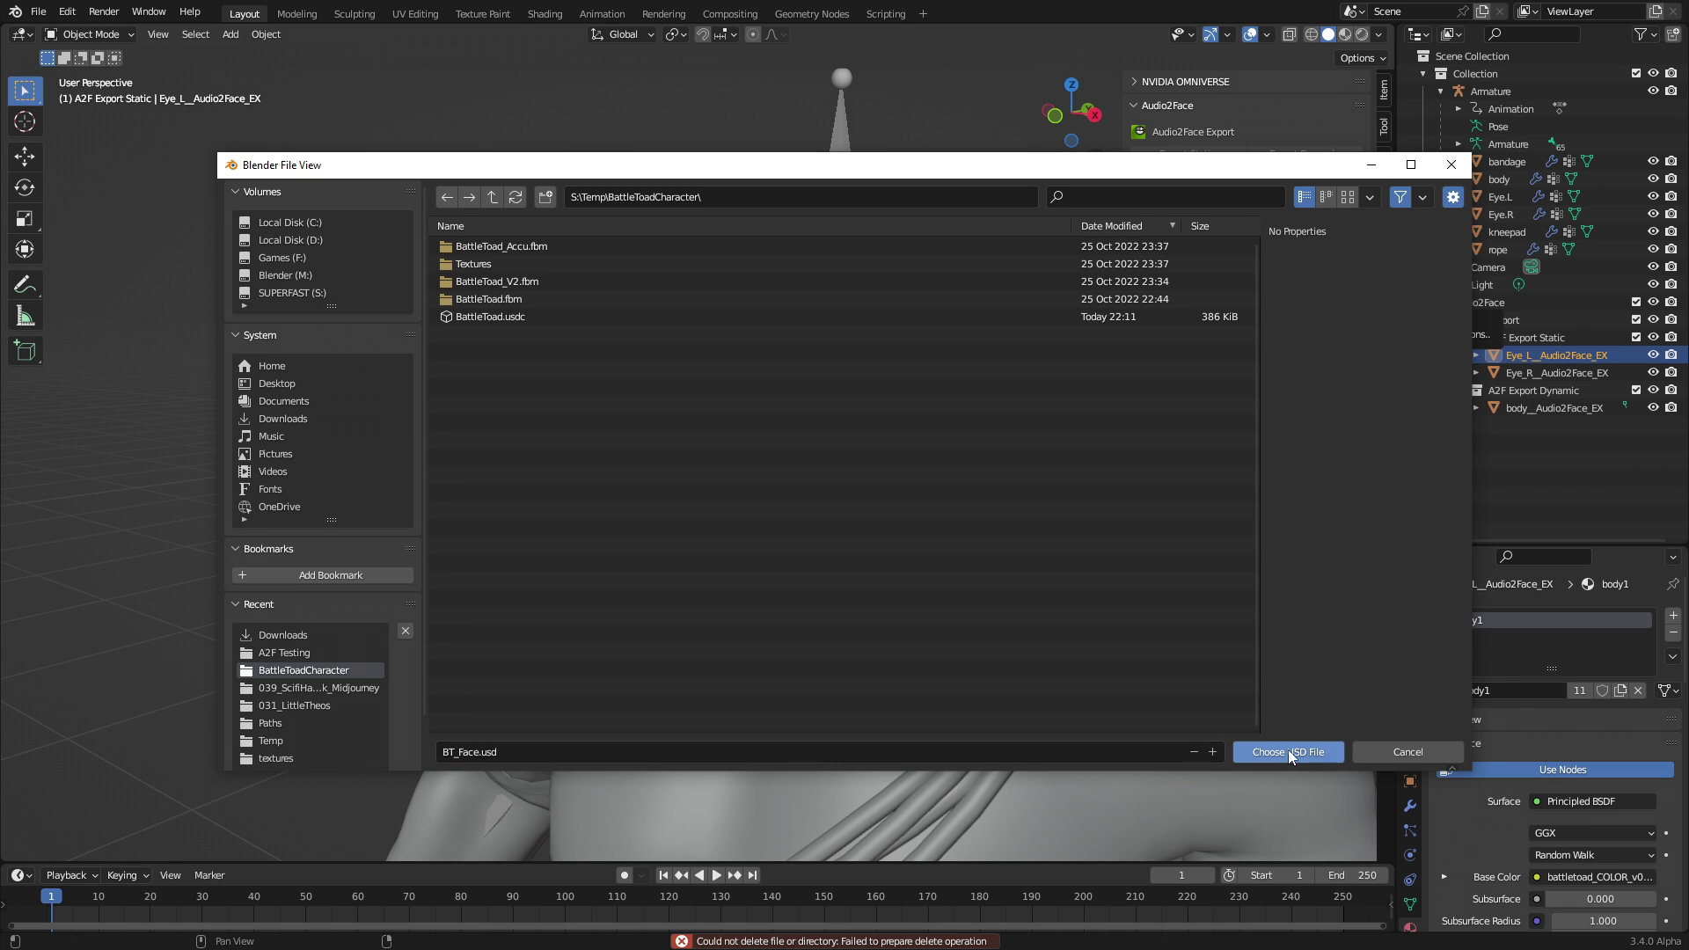
{"action": "left_click", "coordinate": [1290, 753]}
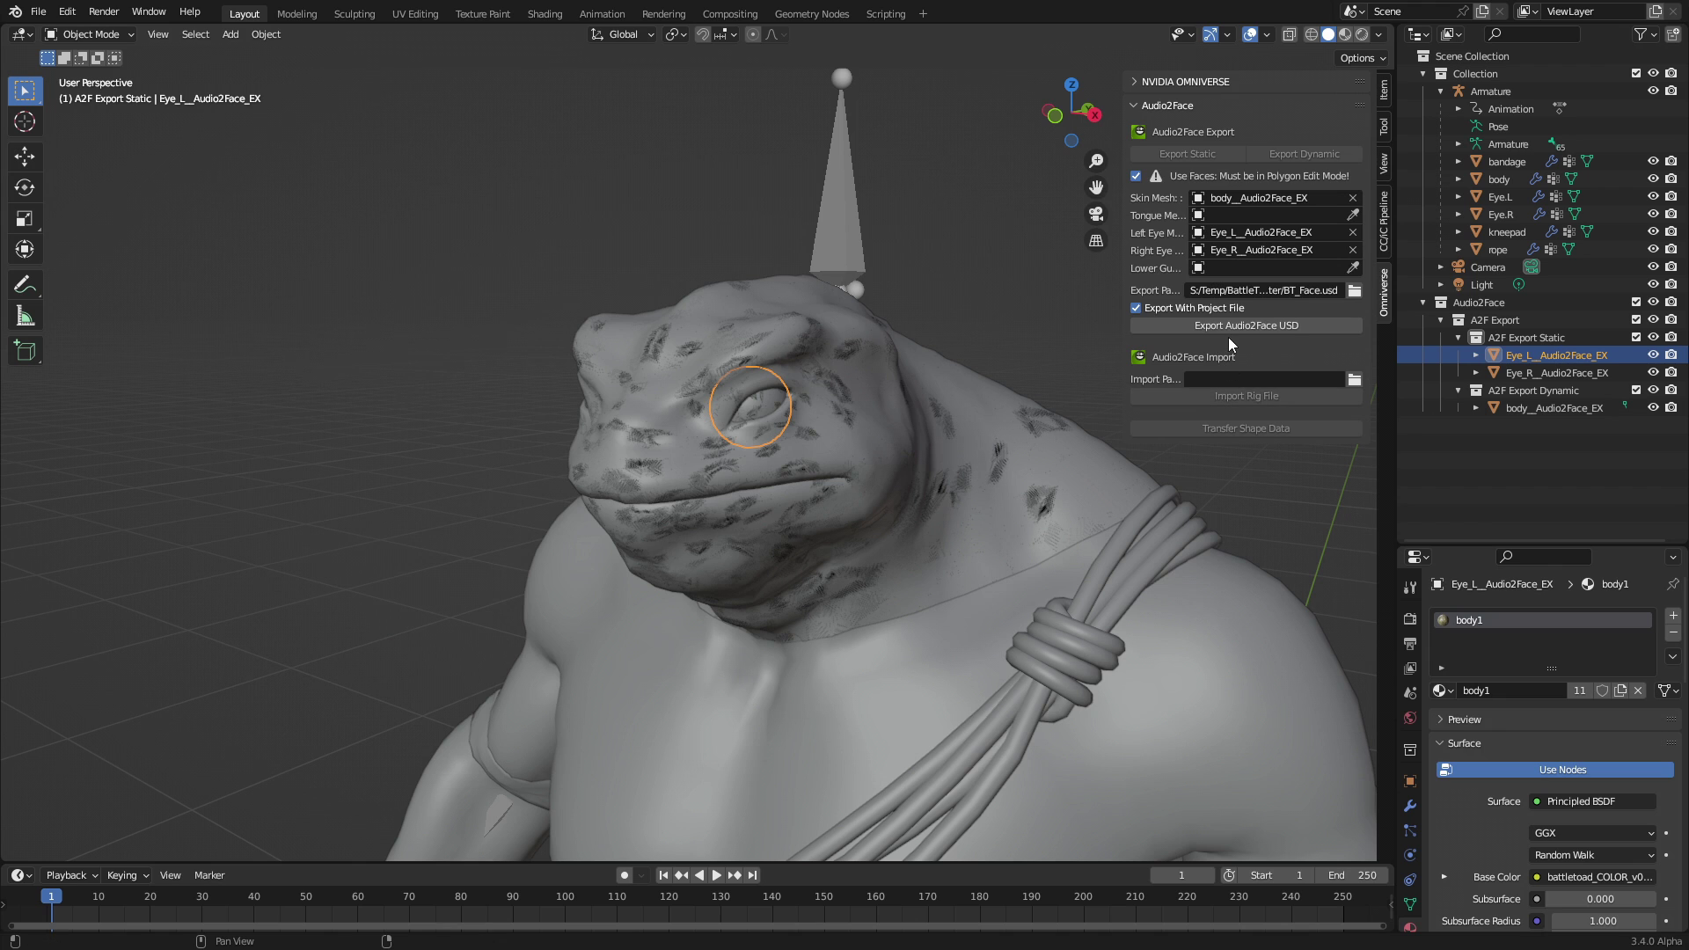
{"action": "left_click", "coordinate": [1226, 329]}
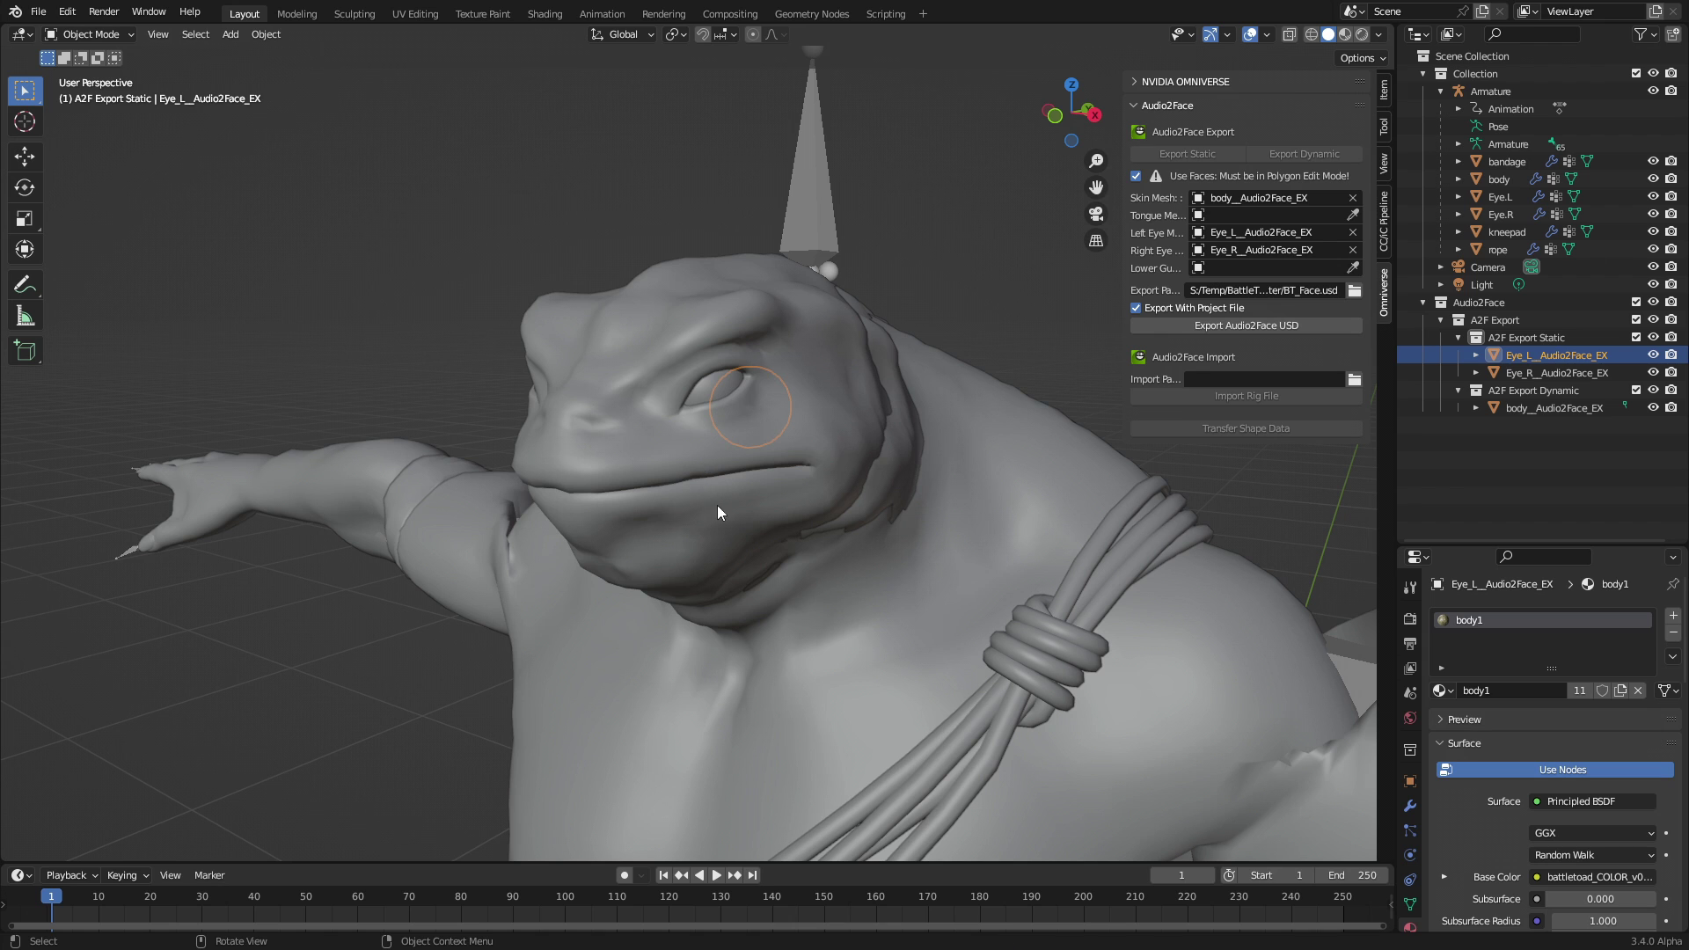
Step: Select the armature, switch it to Pose Mode and delete its animation keyframe
{"action": "left_click", "coordinate": [829, 220]}
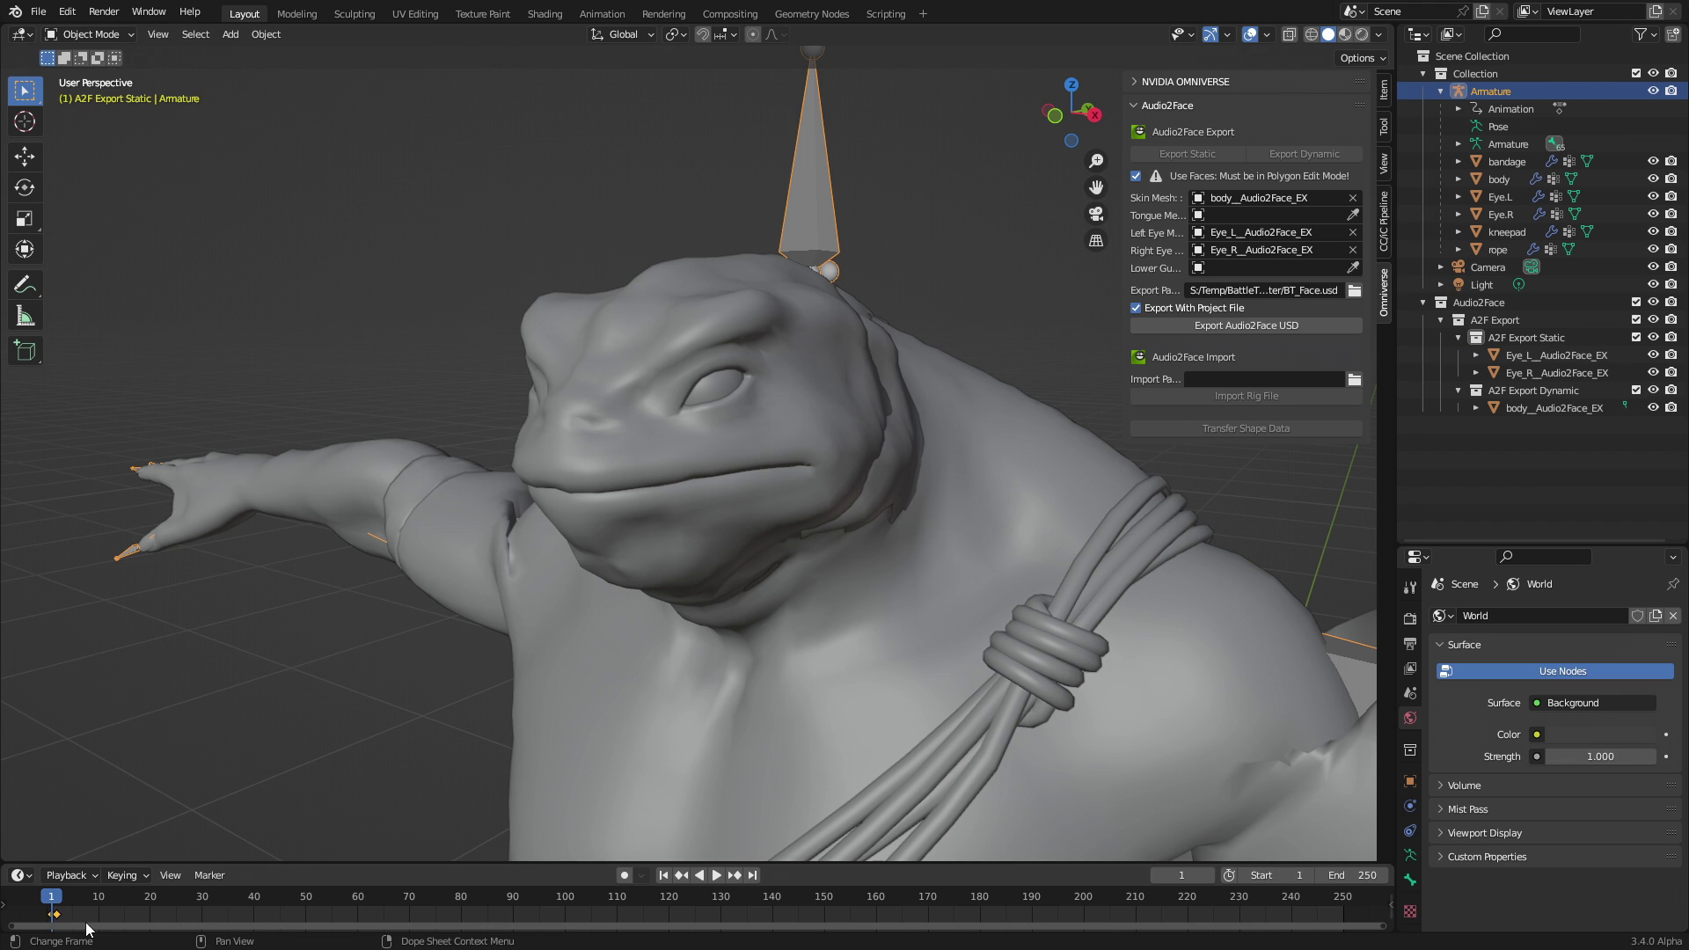
{"action": "left_click", "coordinate": [91, 35]}
{"action": "left_click", "coordinate": [95, 93]}
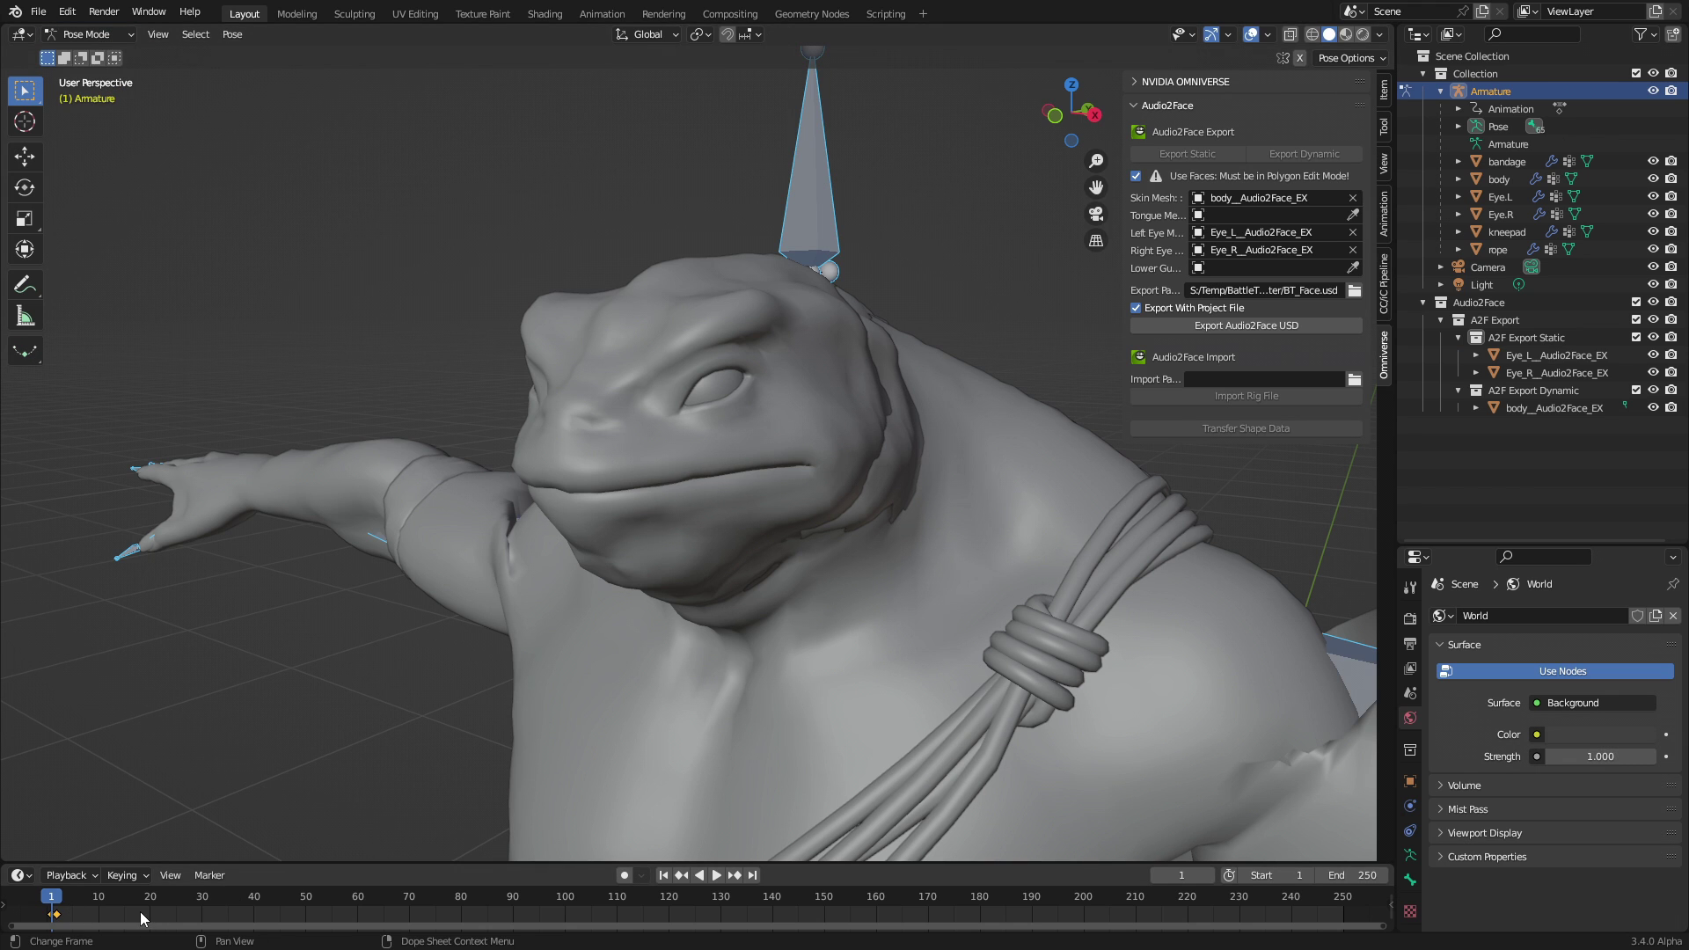
{"action": "key", "text": "Delete"}
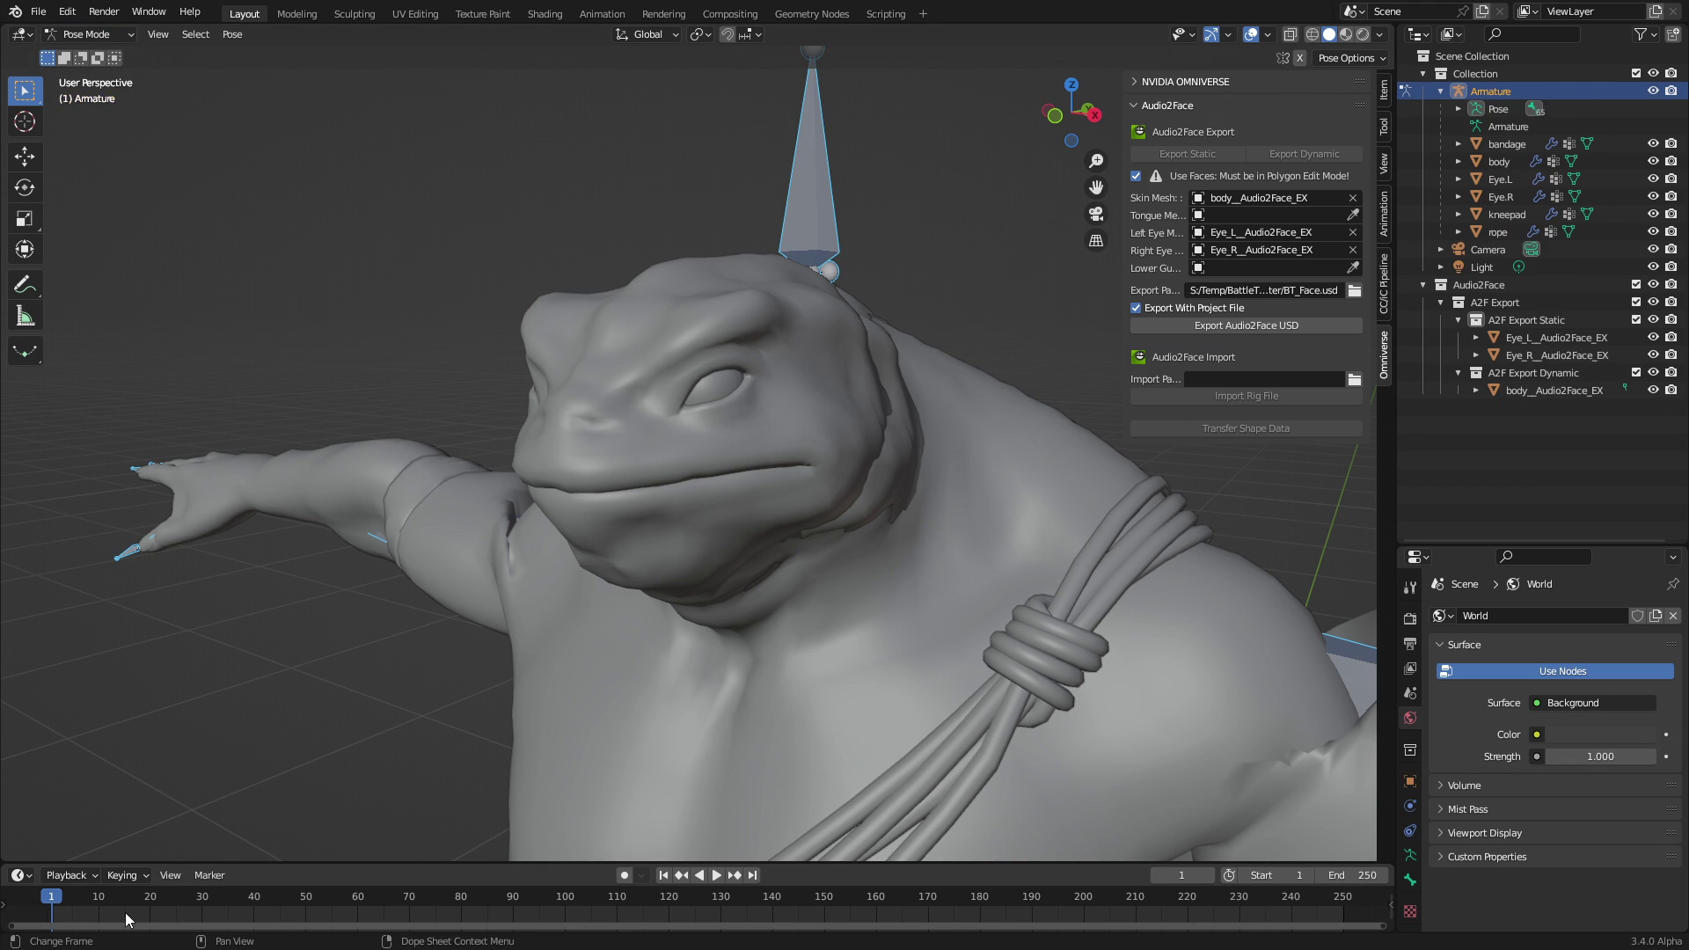
Step: Recentre the view on the frog's head and return the armature to Object Mode
{"action": "middle_click", "coordinate": [804, 330], "text": "alt"}
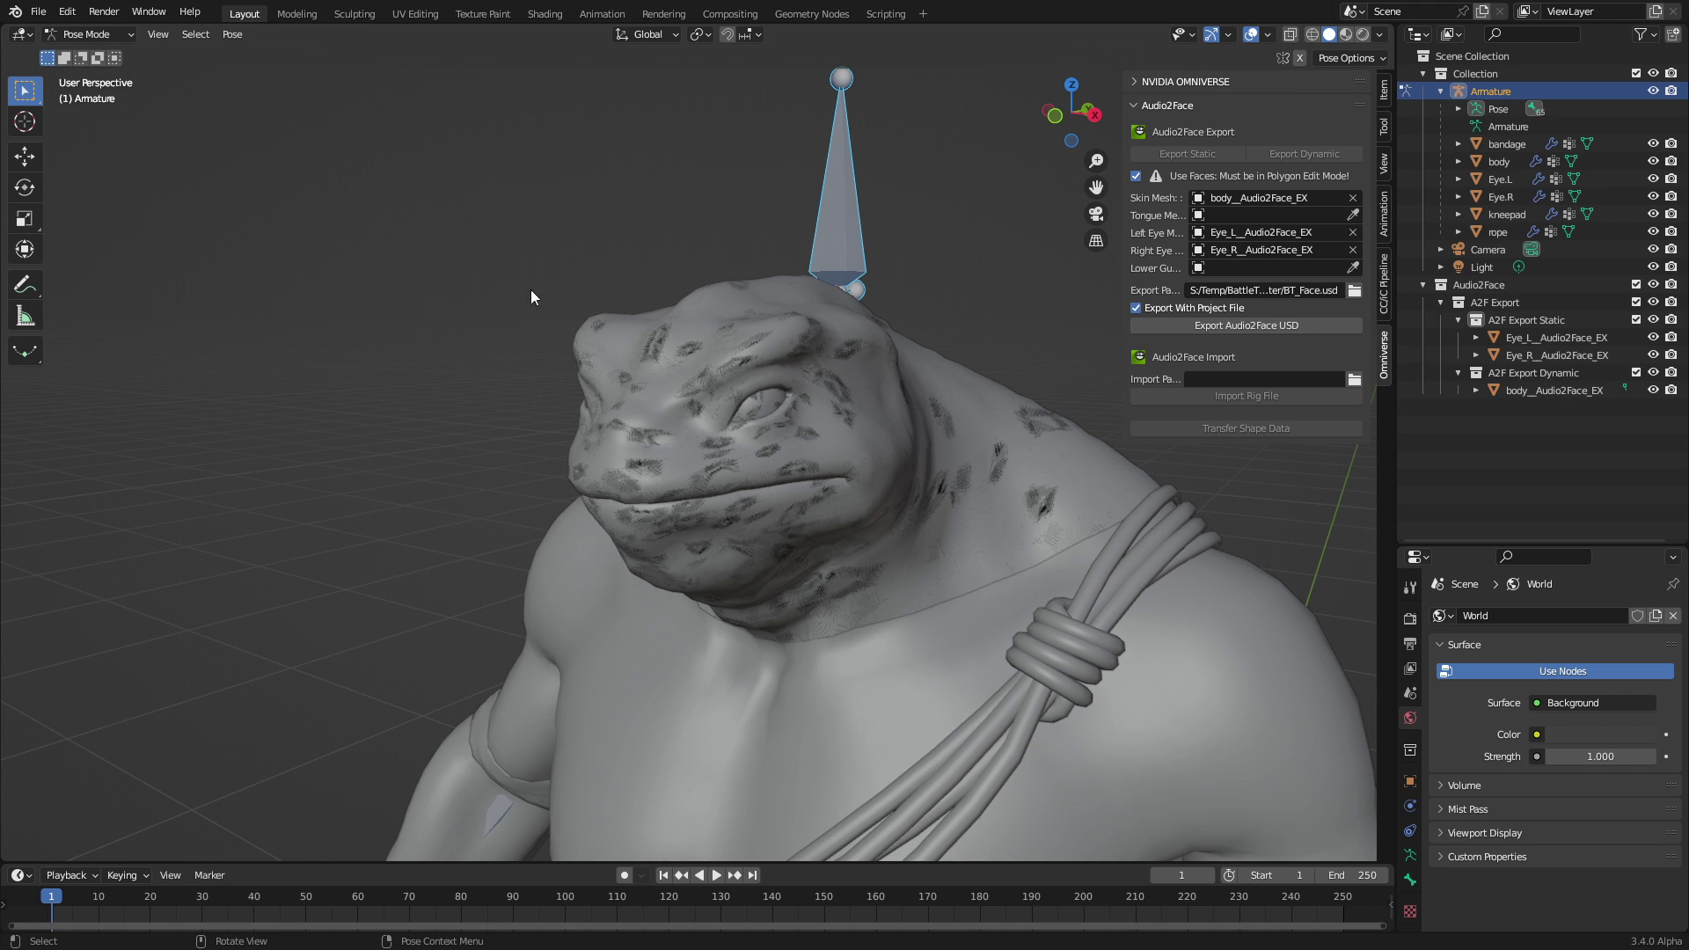
{"action": "left_click", "coordinate": [106, 34]}
{"action": "left_click", "coordinate": [84, 50]}
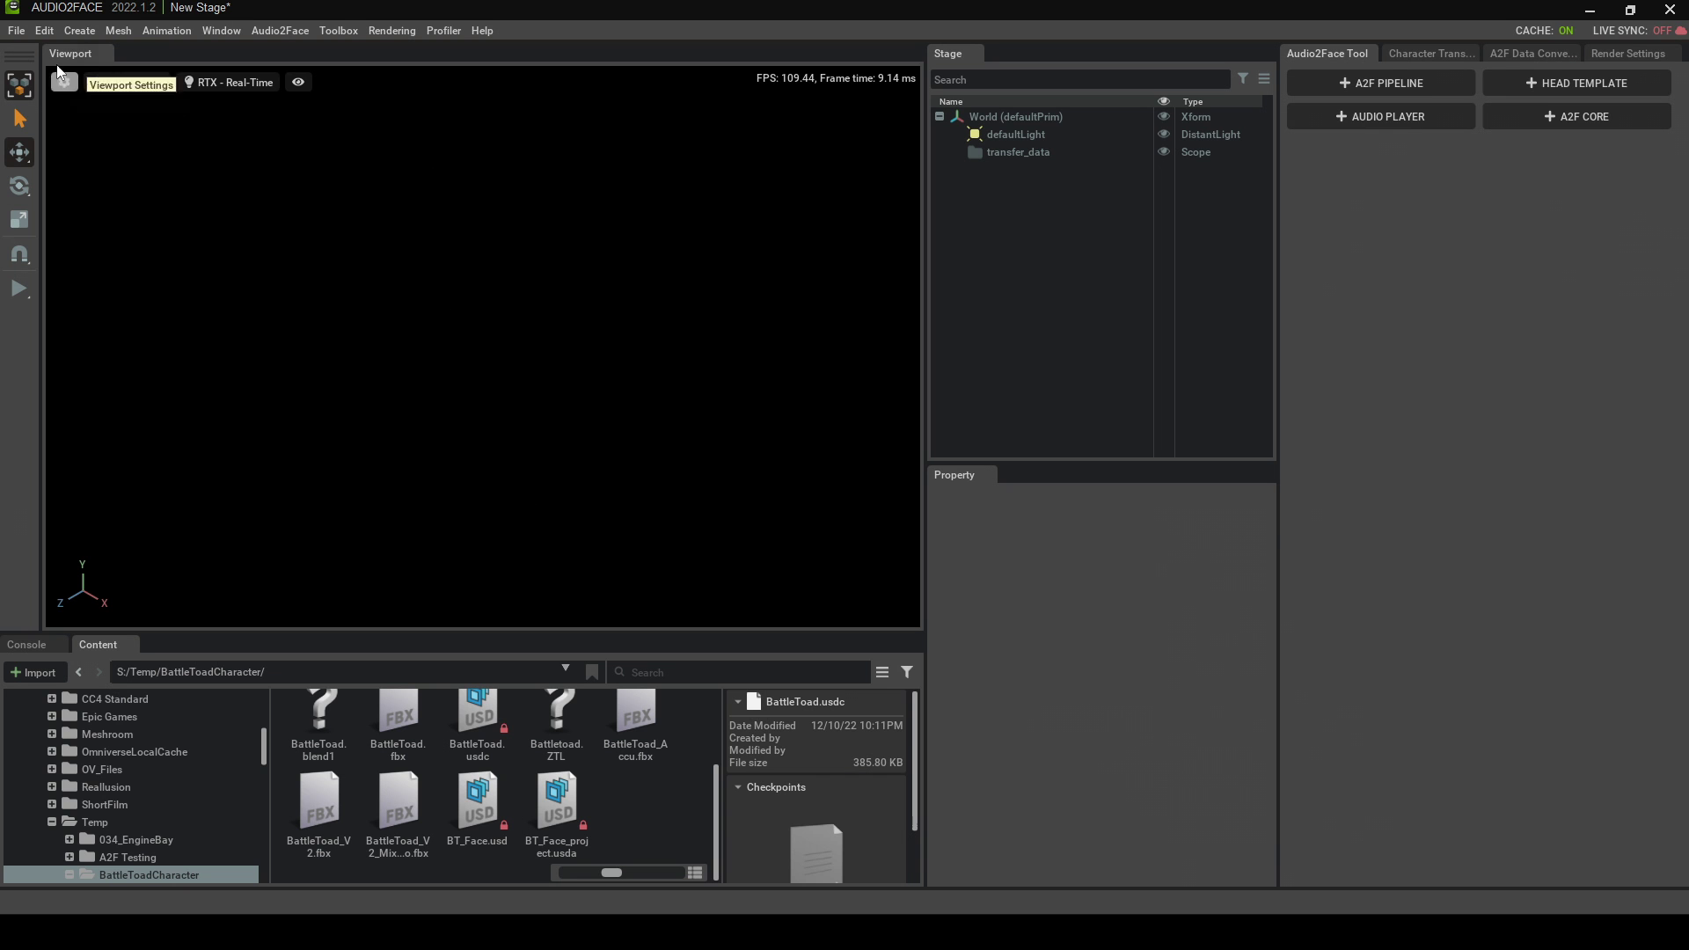
Step: Start a new empty stage in Audio2Face, discarding the current one without saving
{"action": "left_click", "coordinate": [20, 31]}
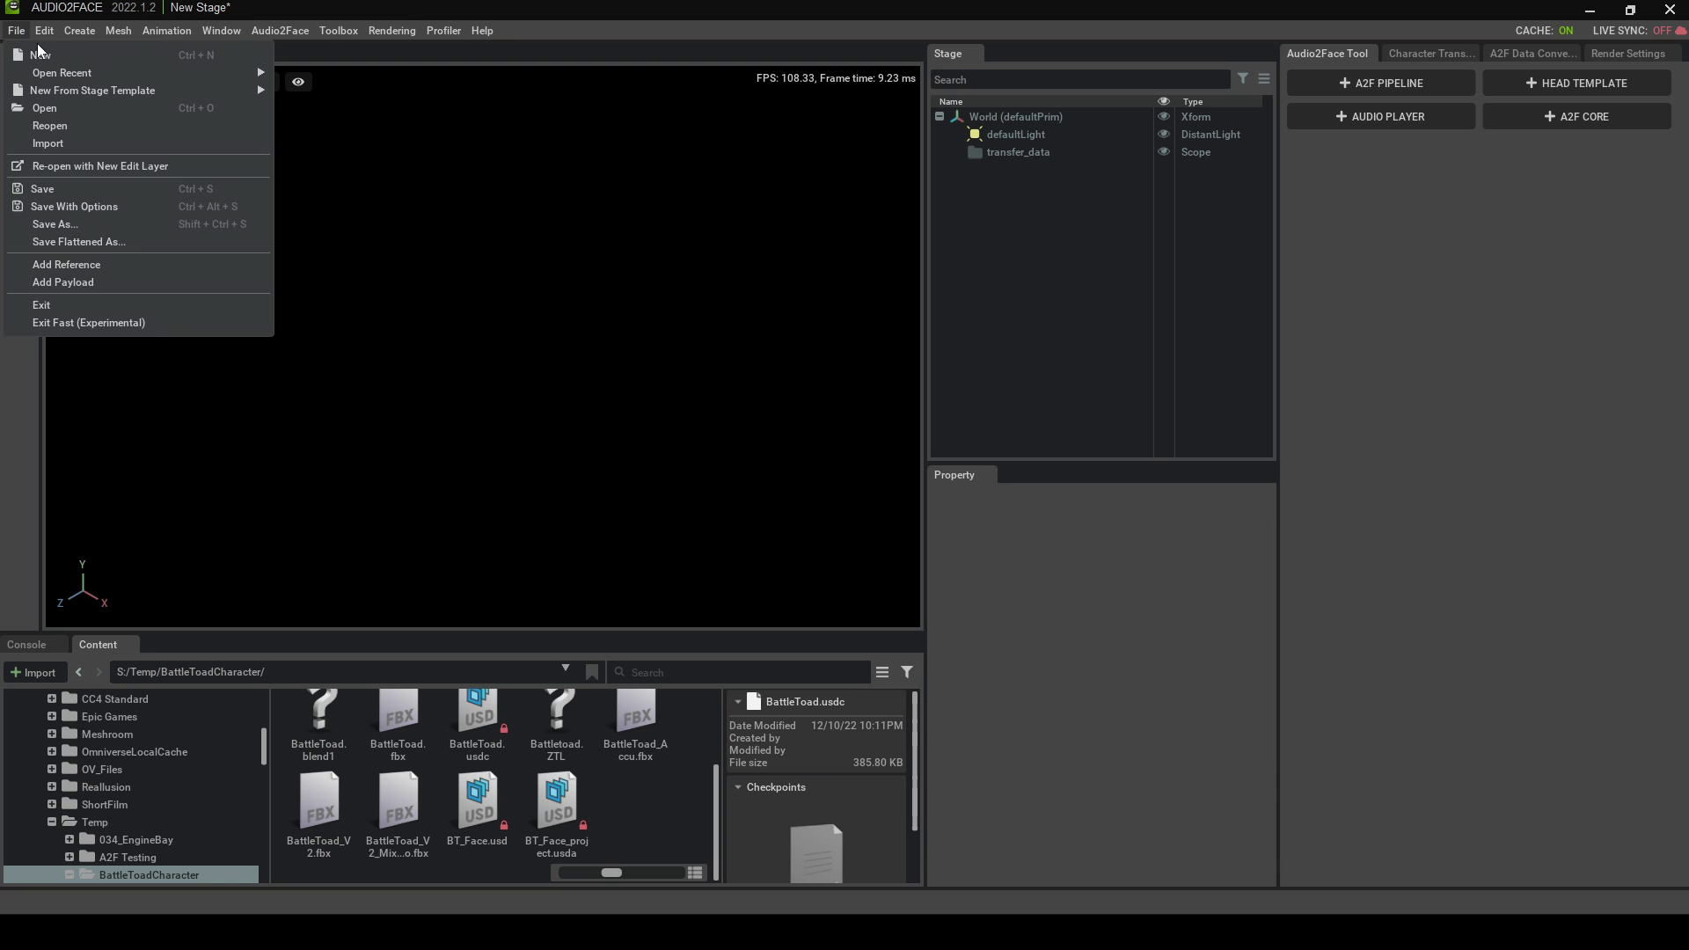
{"action": "left_click", "coordinate": [41, 55]}
{"action": "left_click", "coordinate": [867, 488]}
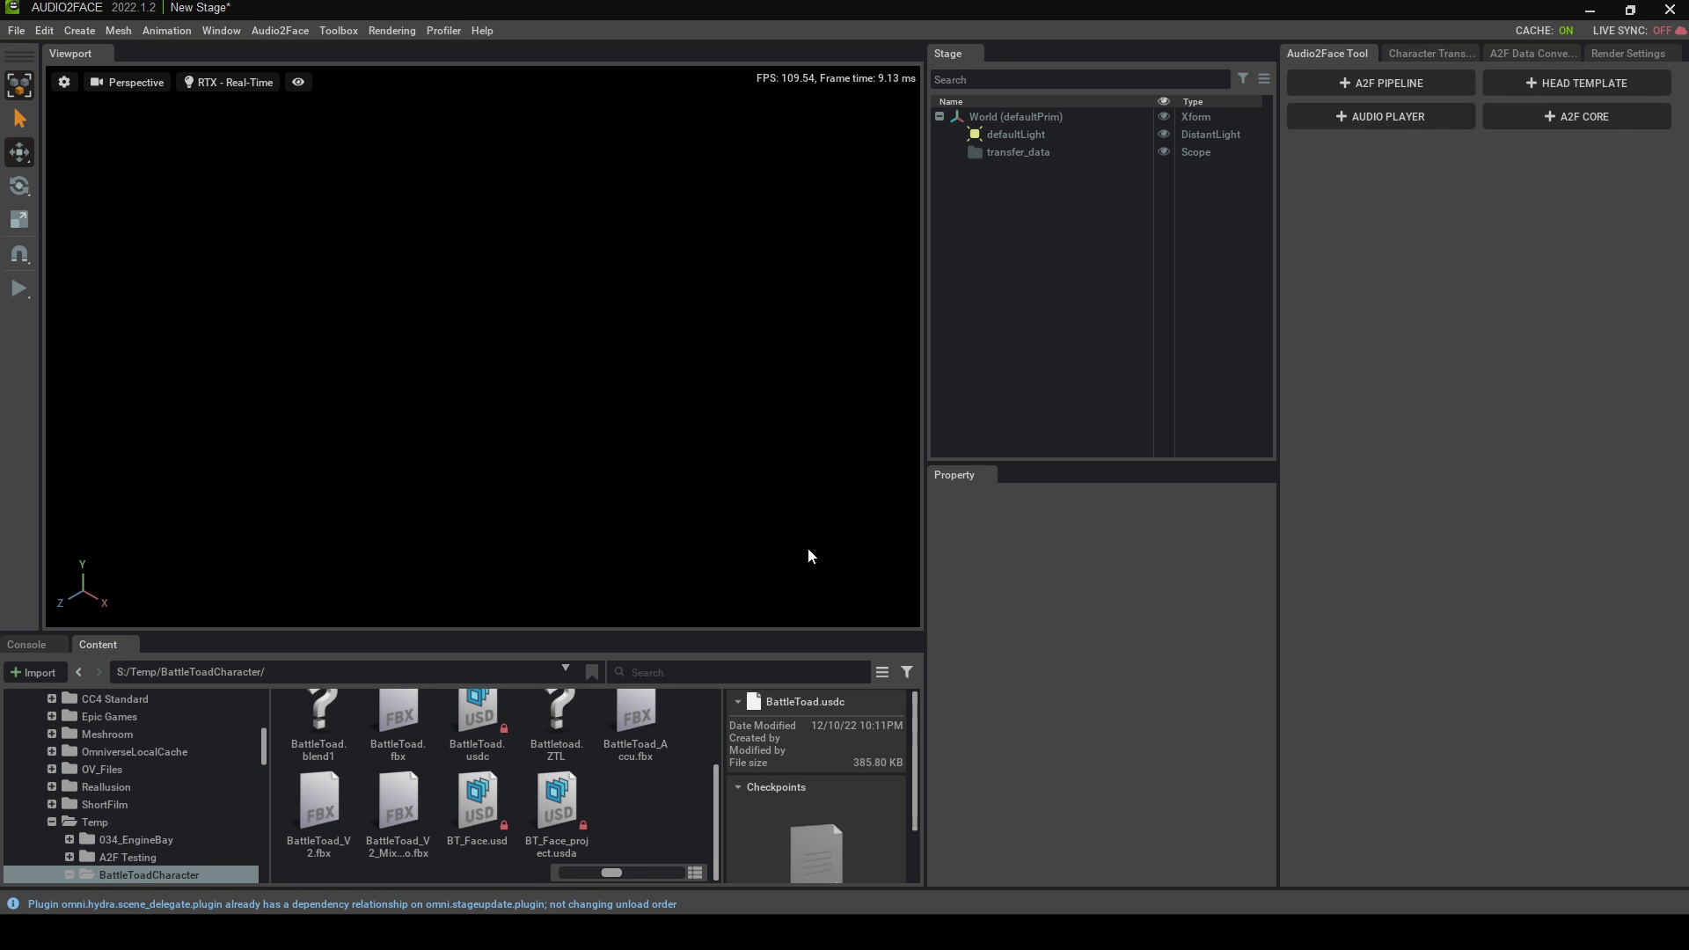
Step: In Character Transfer, add BT_Face.usd to the stage and frame the toad head
{"action": "left_click", "coordinate": [1424, 55]}
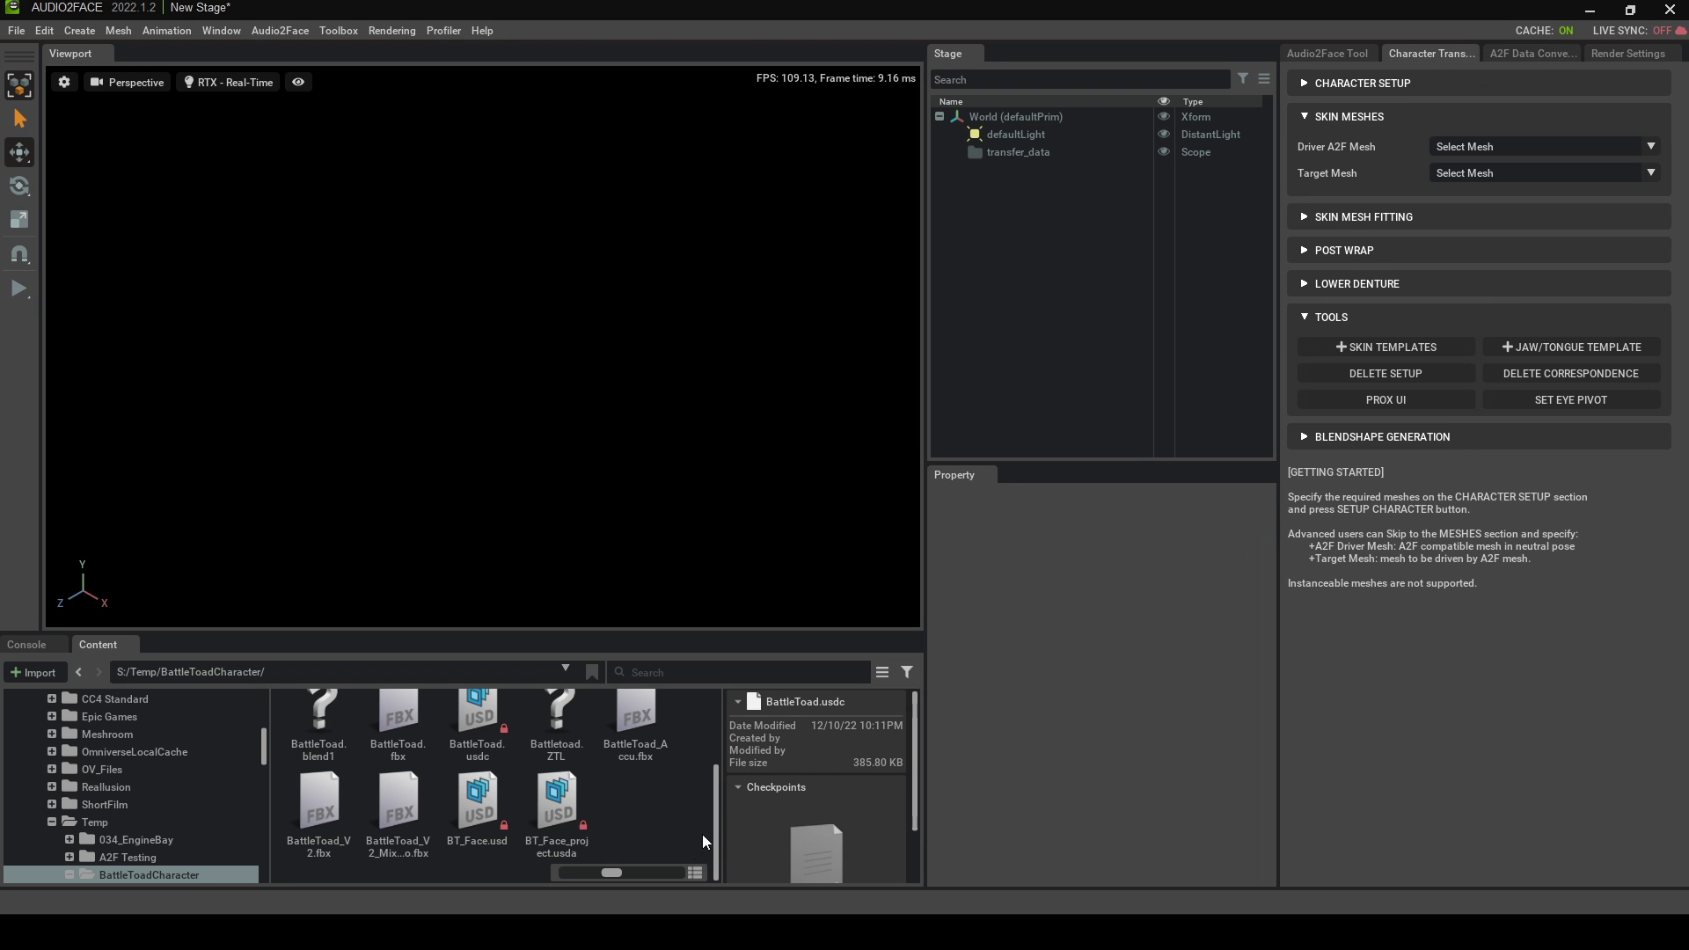
{"action": "left_click", "coordinate": [469, 836]}
{"action": "left_click_drag", "start_coordinate": [468, 842], "coordinate": [1005, 218]}
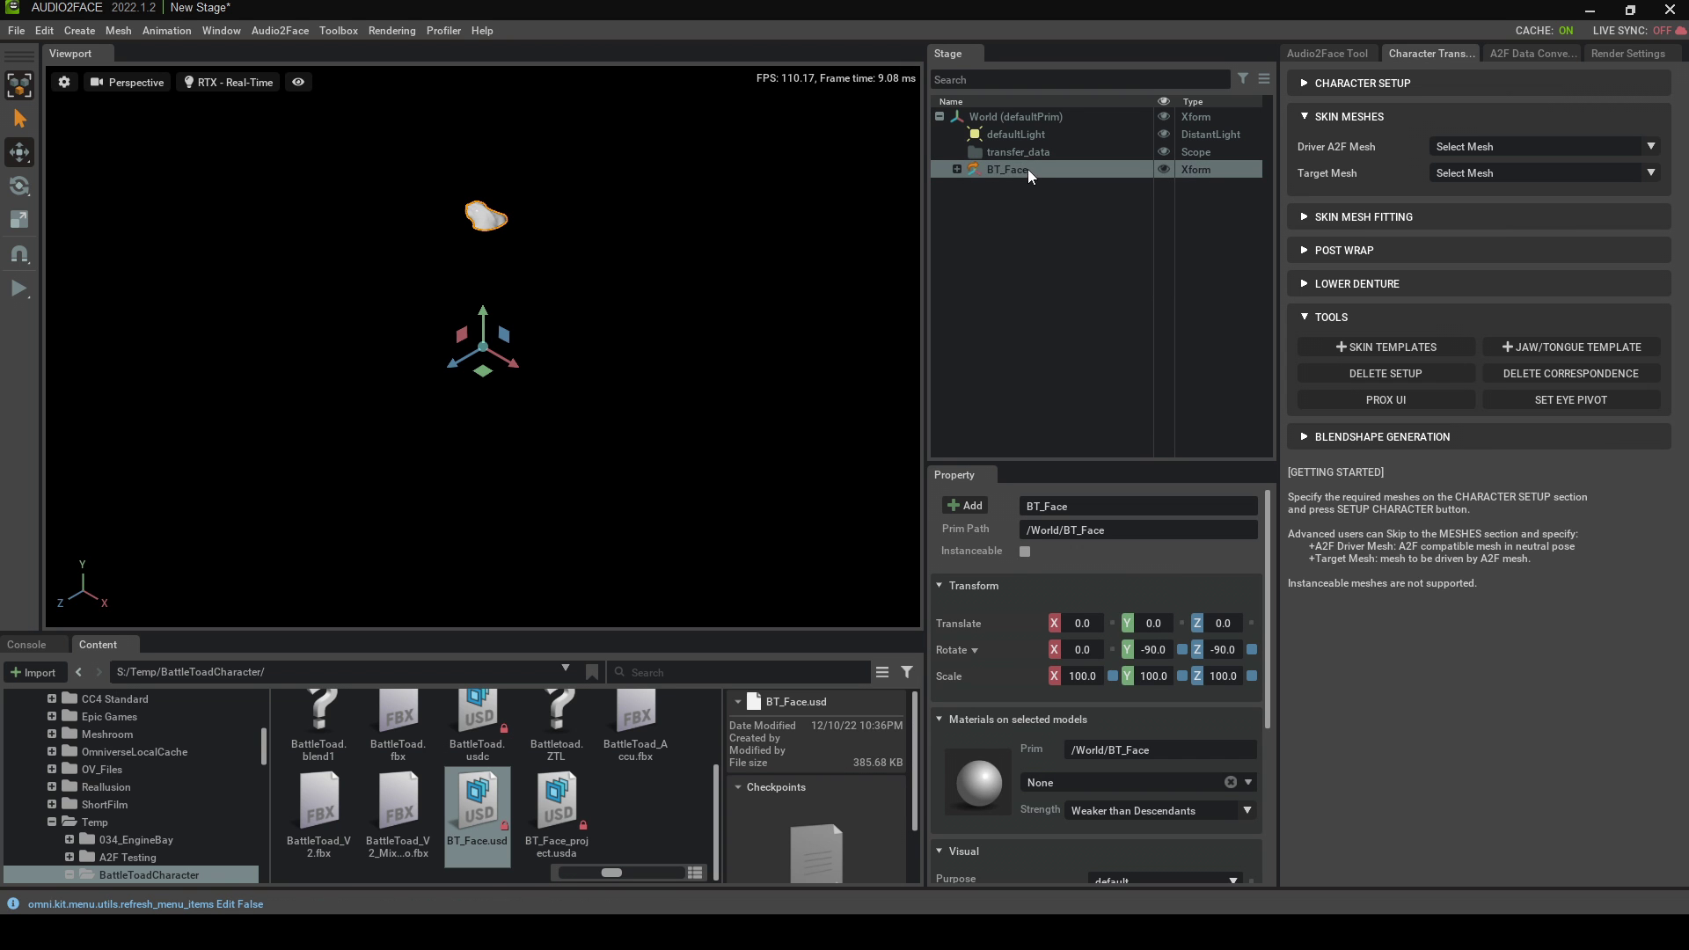
{"action": "key", "text": "f"}
{"action": "left_click_drag", "start_coordinate": [301, 445], "coordinate": [555, 396], "text": "alt"}
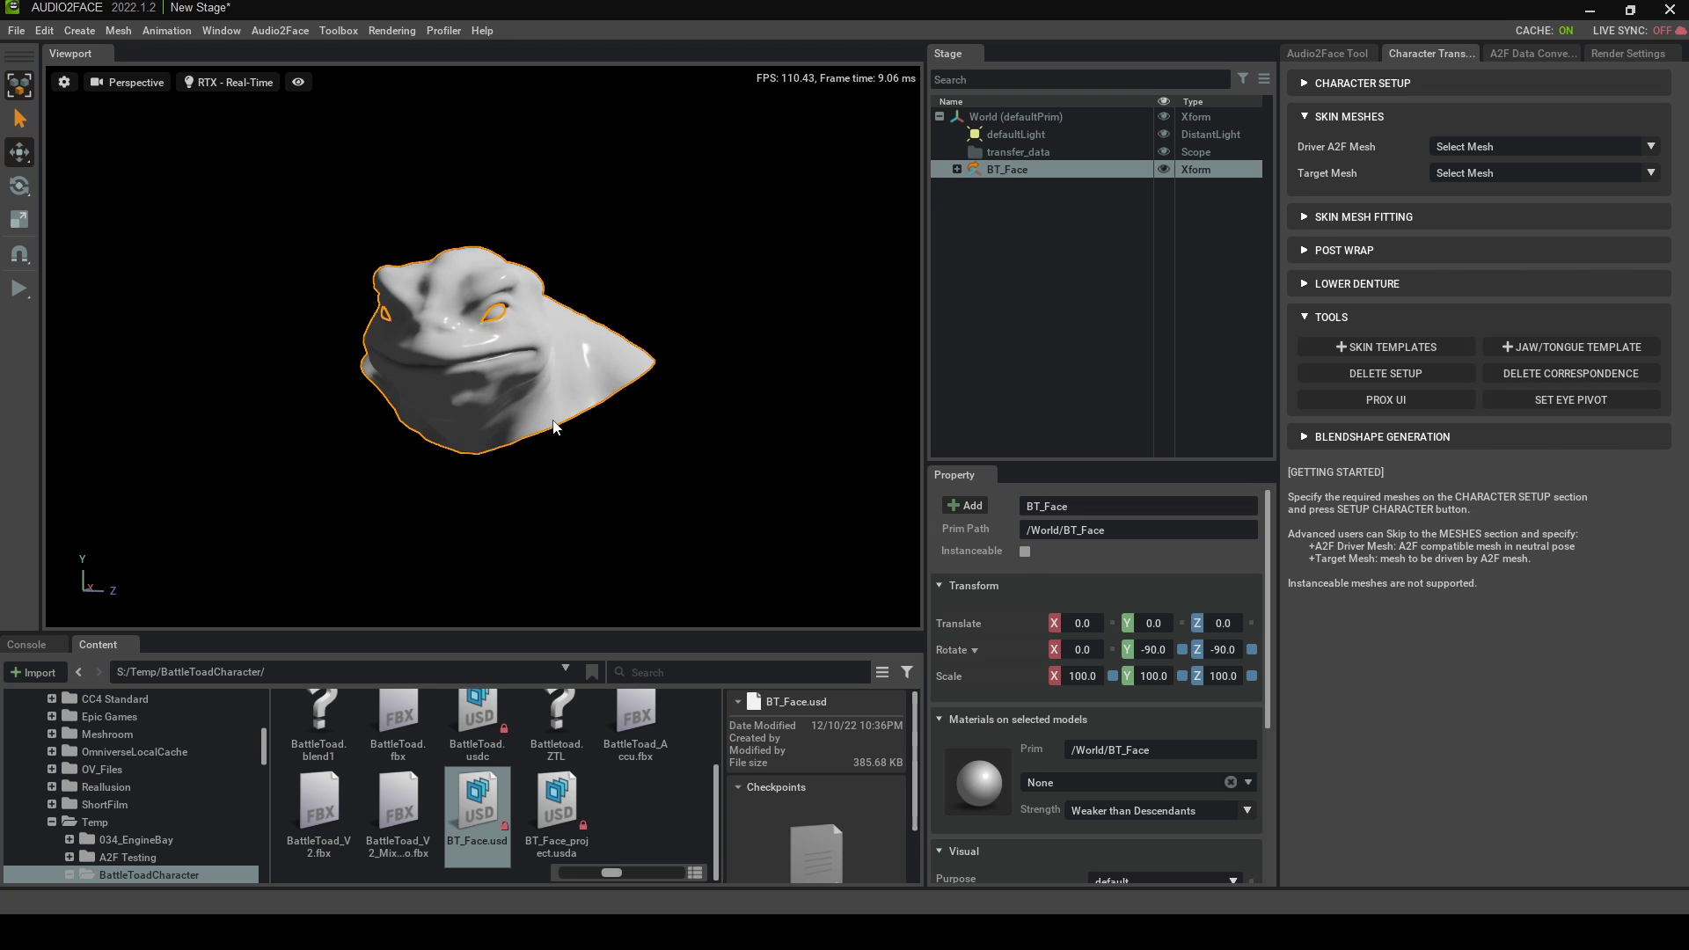
Step: Expand BT_Face and both eye groups, and show the Character Setup options
{"action": "left_click", "coordinate": [957, 169]}
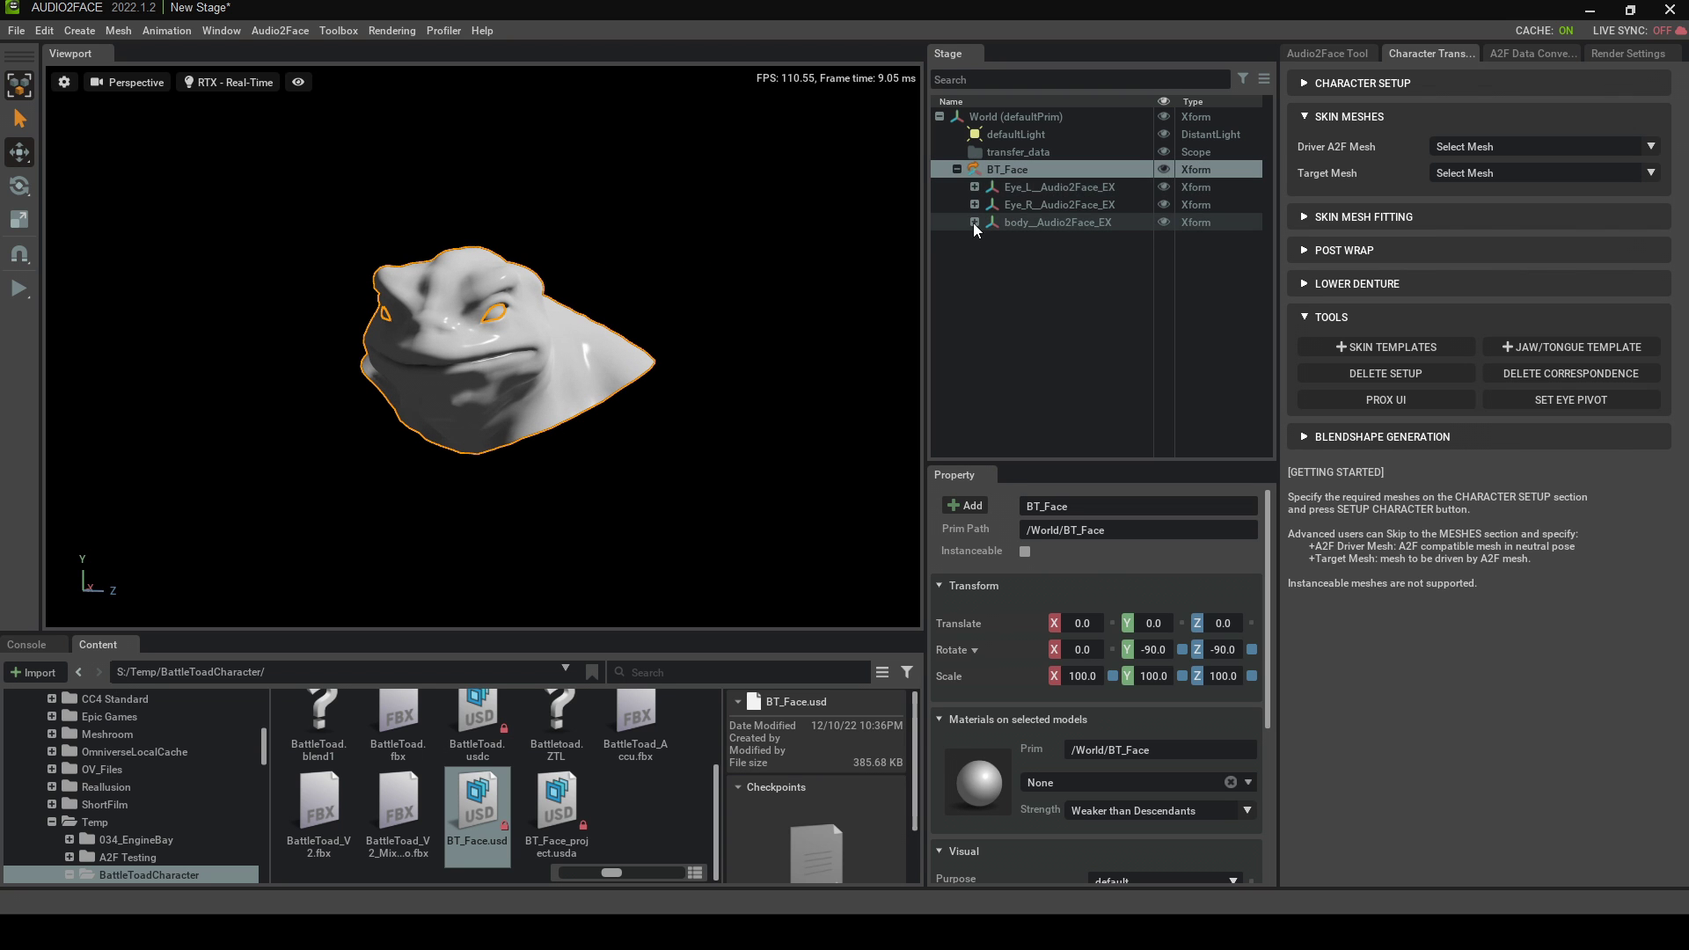
{"action": "left_click", "coordinate": [974, 204]}
{"action": "left_click", "coordinate": [961, 190]}
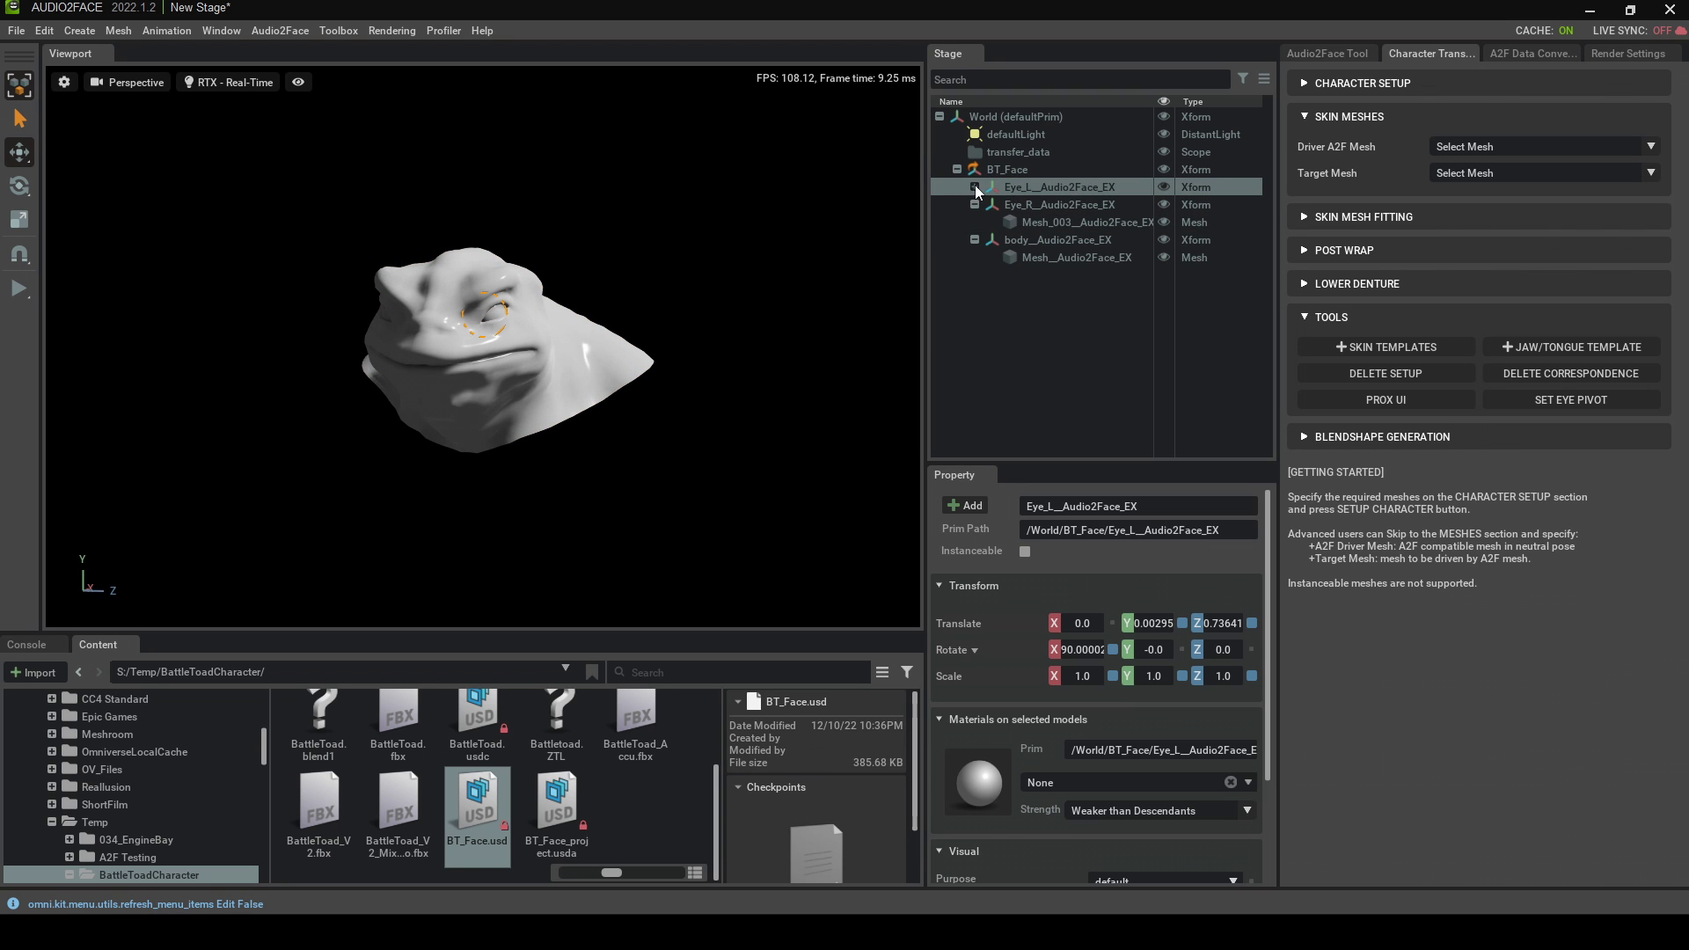
{"action": "left_click", "coordinate": [975, 186]}
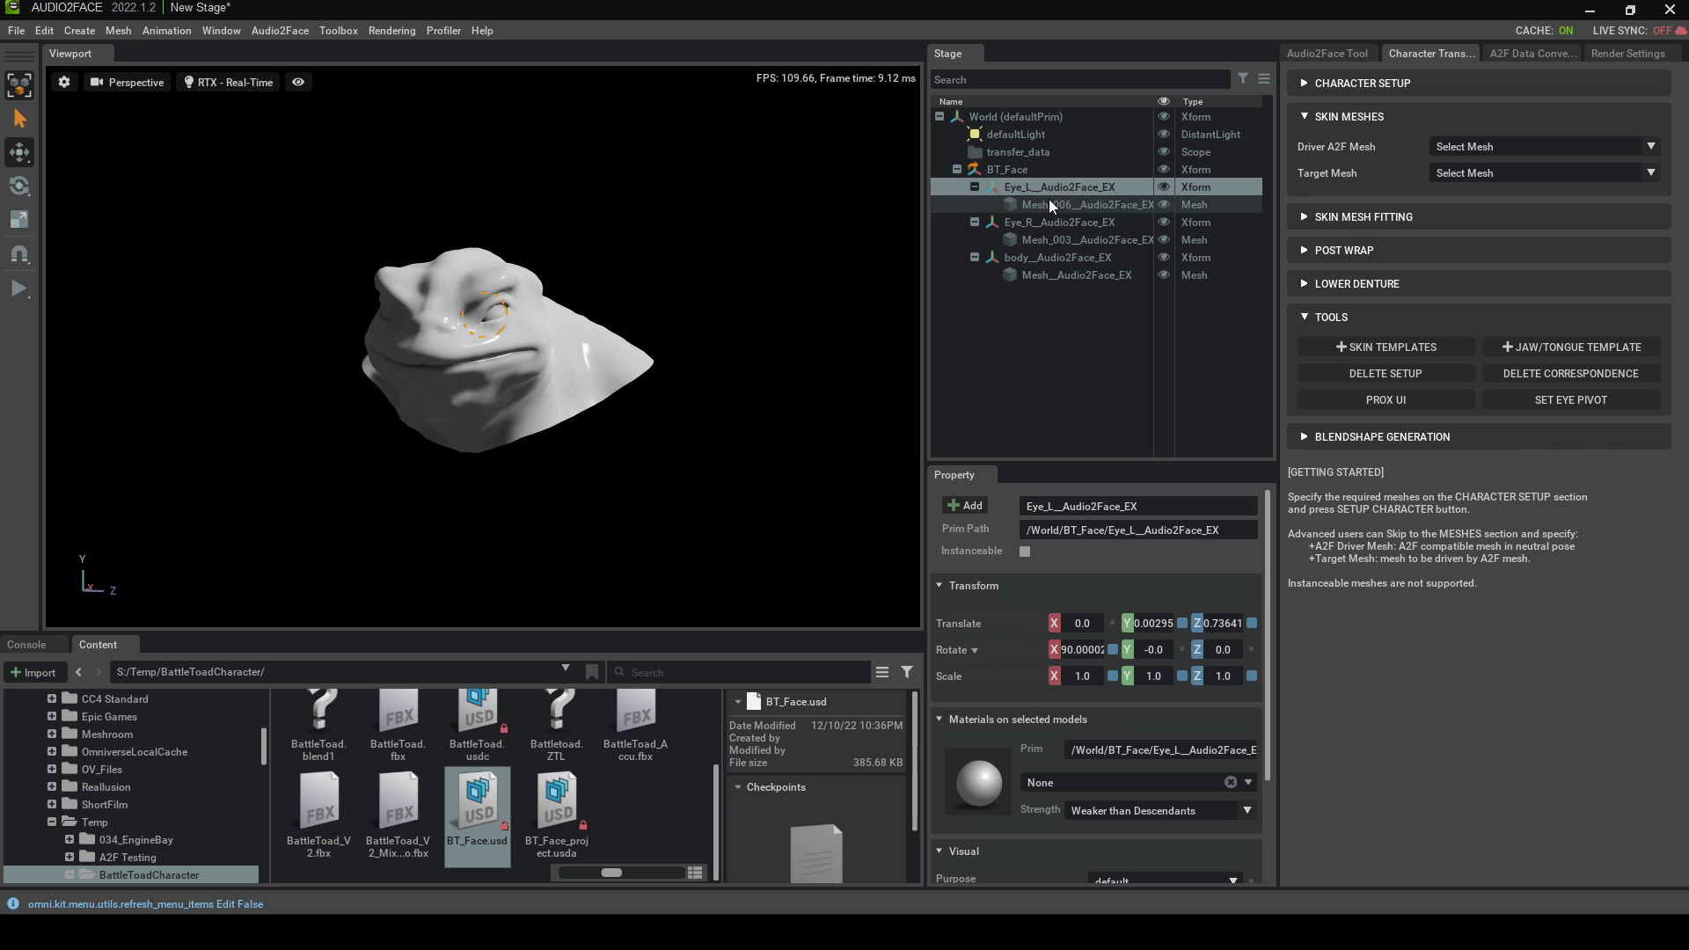
{"action": "left_click", "coordinate": [1304, 84]}
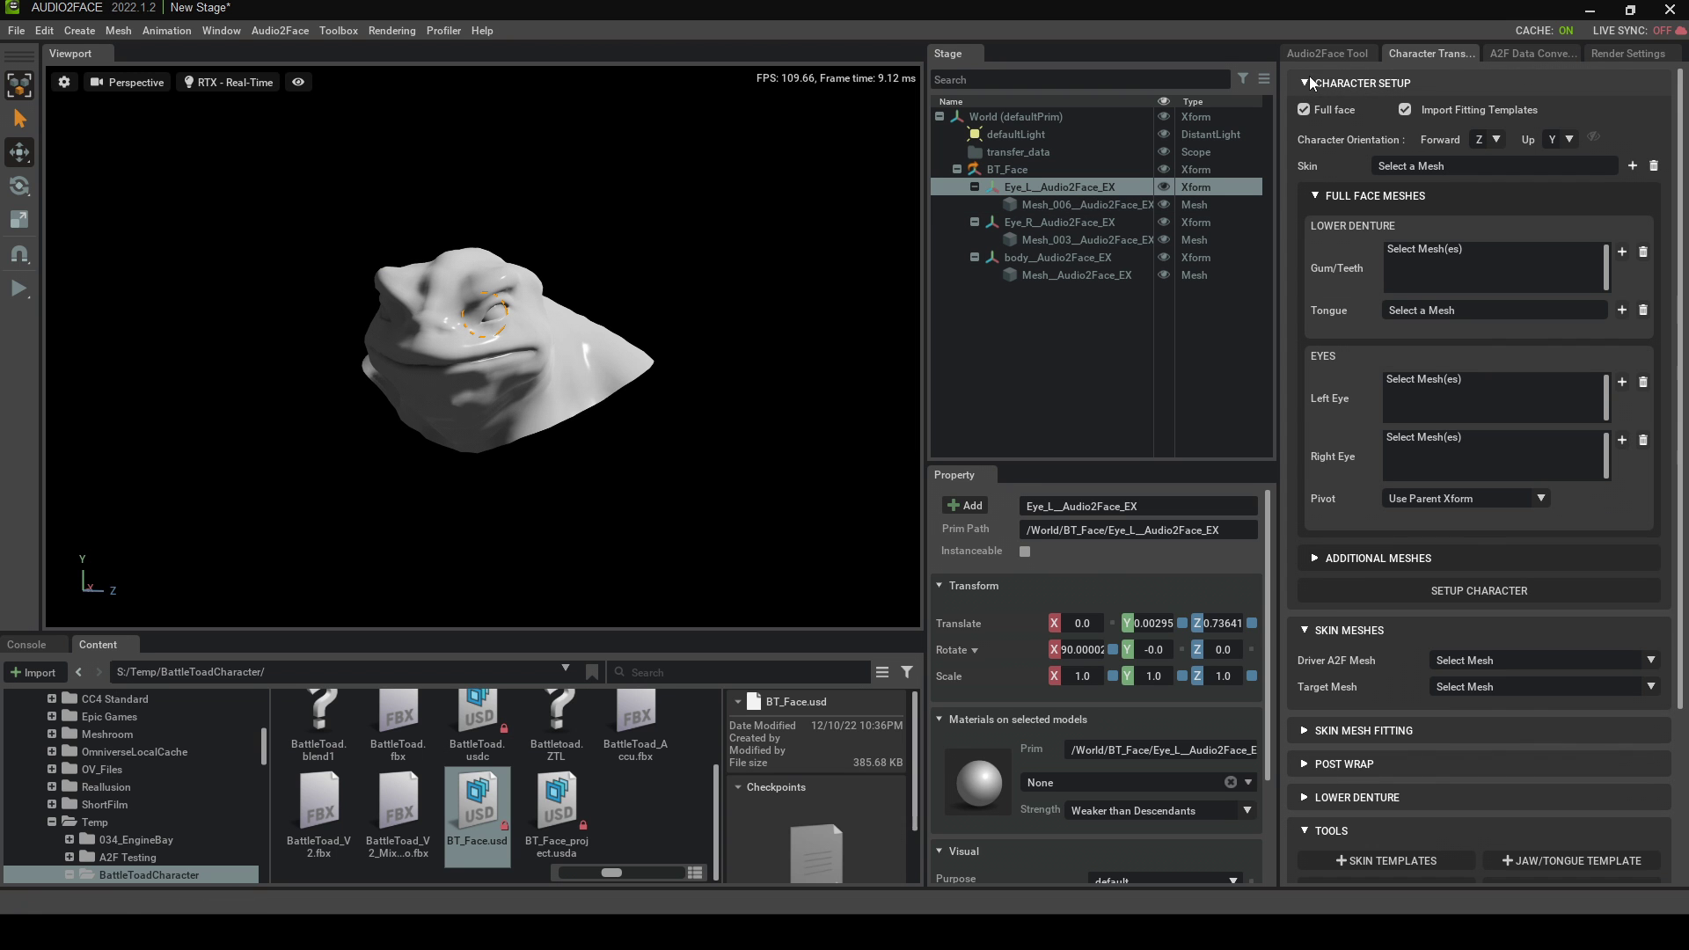
Step: Set the toad's body mesh as the Skin mesh with forward axis -X
{"action": "left_click", "coordinate": [598, 367]}
{"action": "left_click", "coordinate": [1632, 167]}
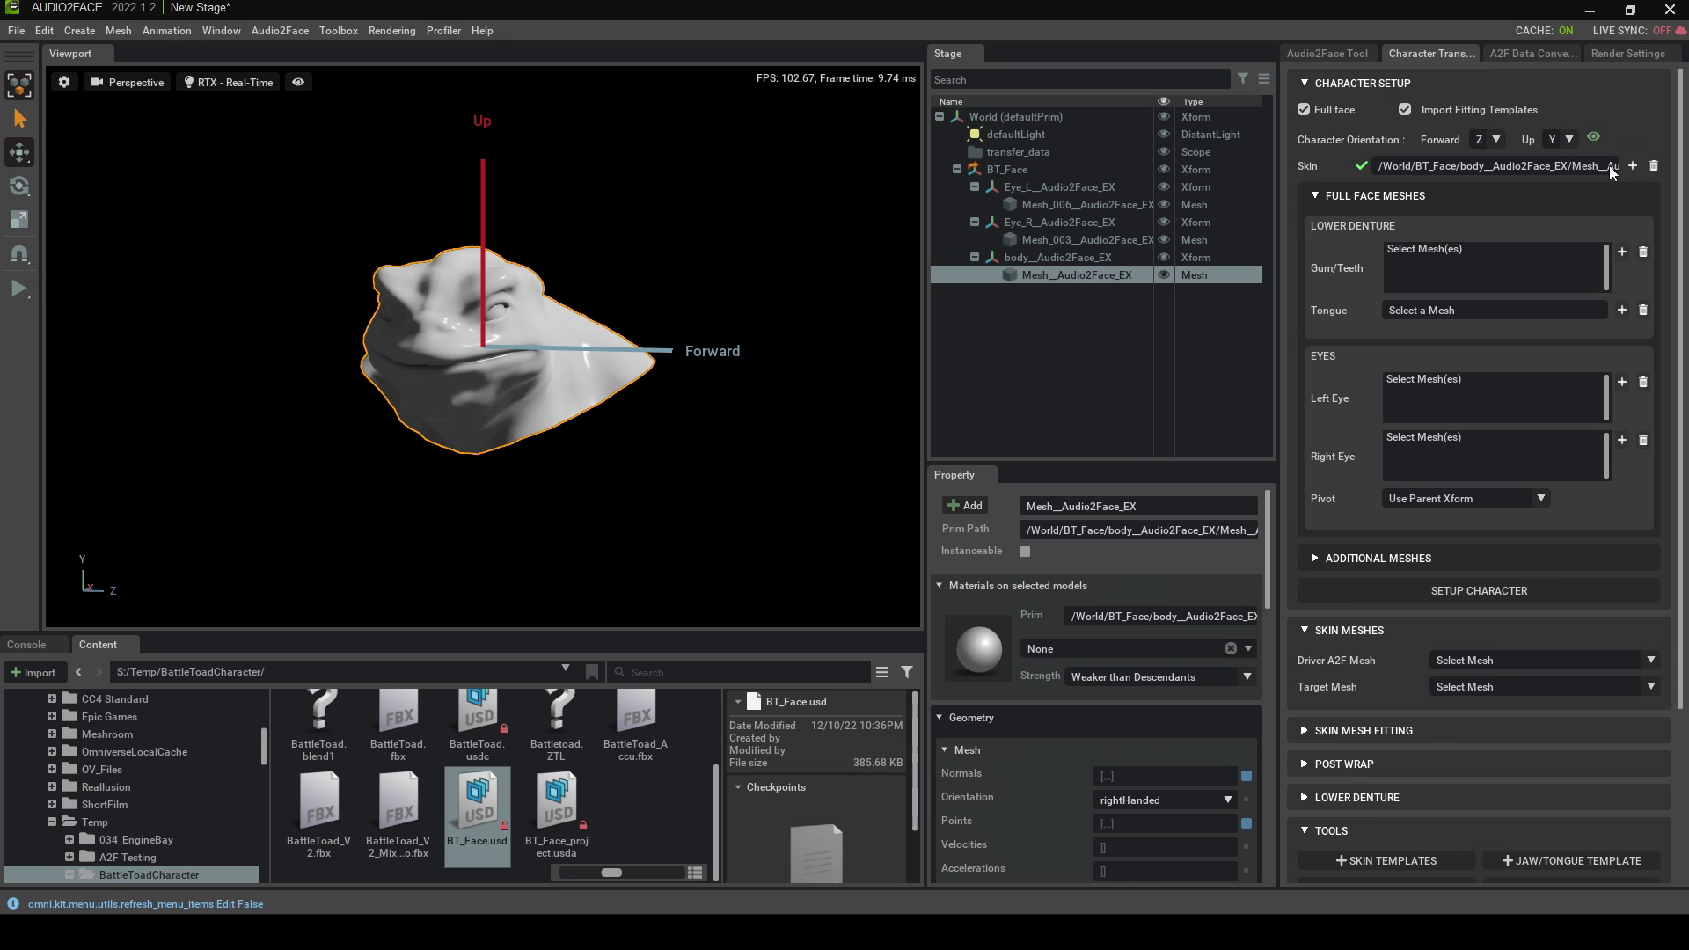
{"action": "left_click_drag", "start_coordinate": [654, 378], "coordinate": [610, 379], "text": "alt"}
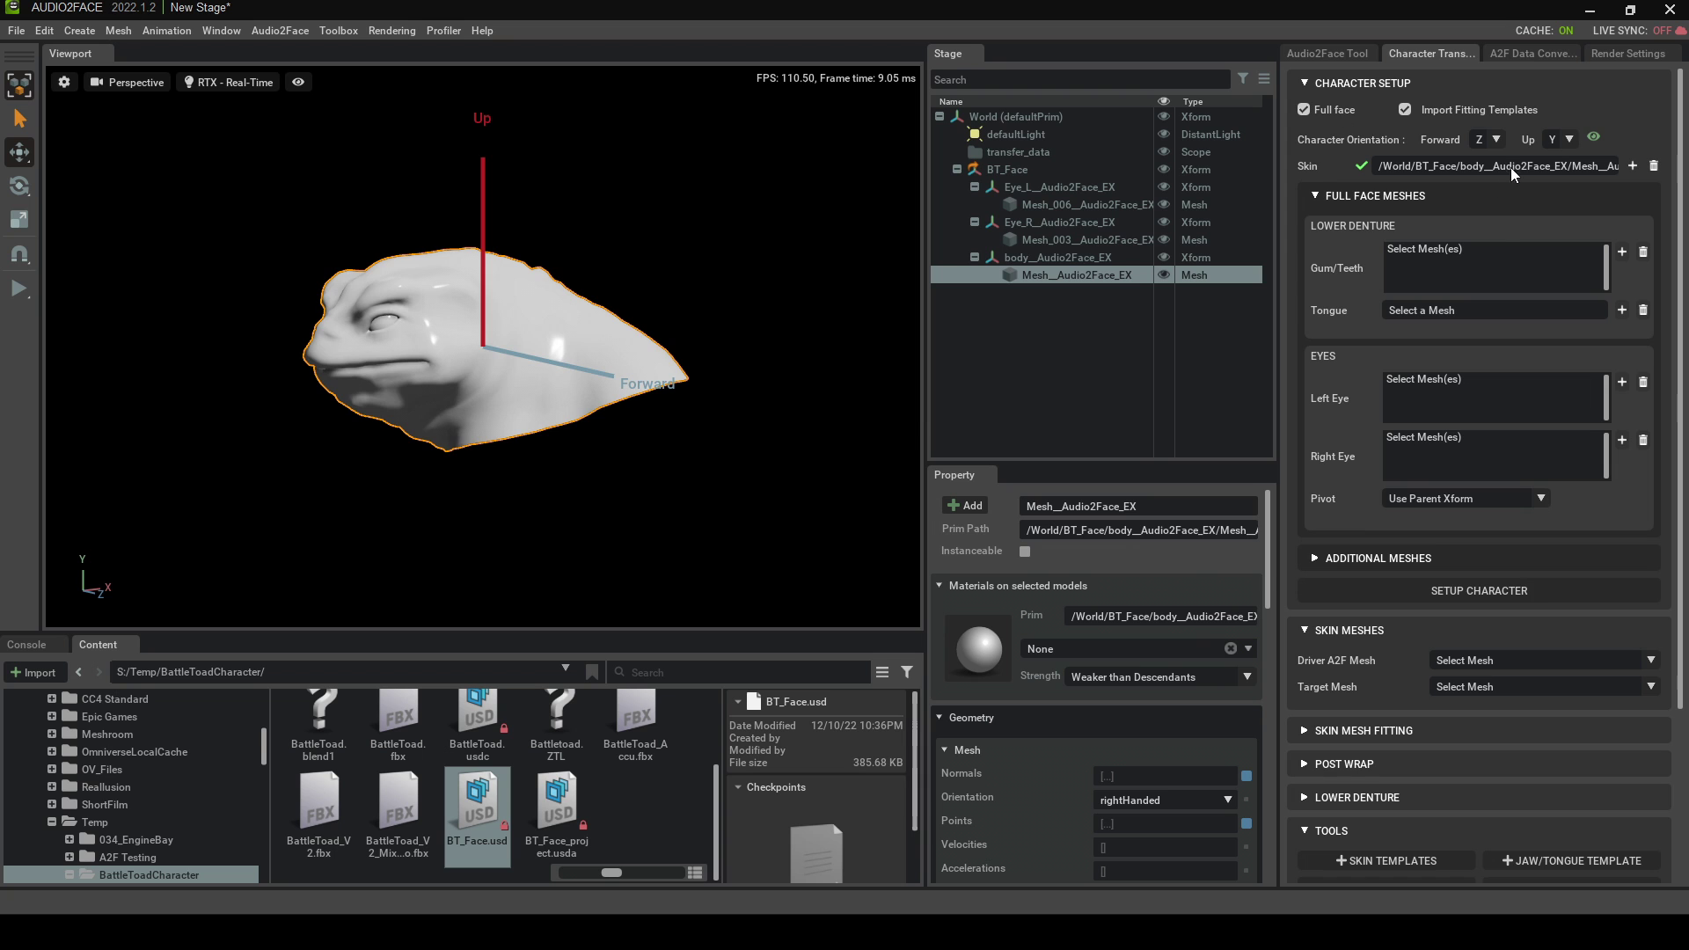
{"action": "left_click", "coordinate": [1498, 140]}
{"action": "left_click", "coordinate": [1485, 212]}
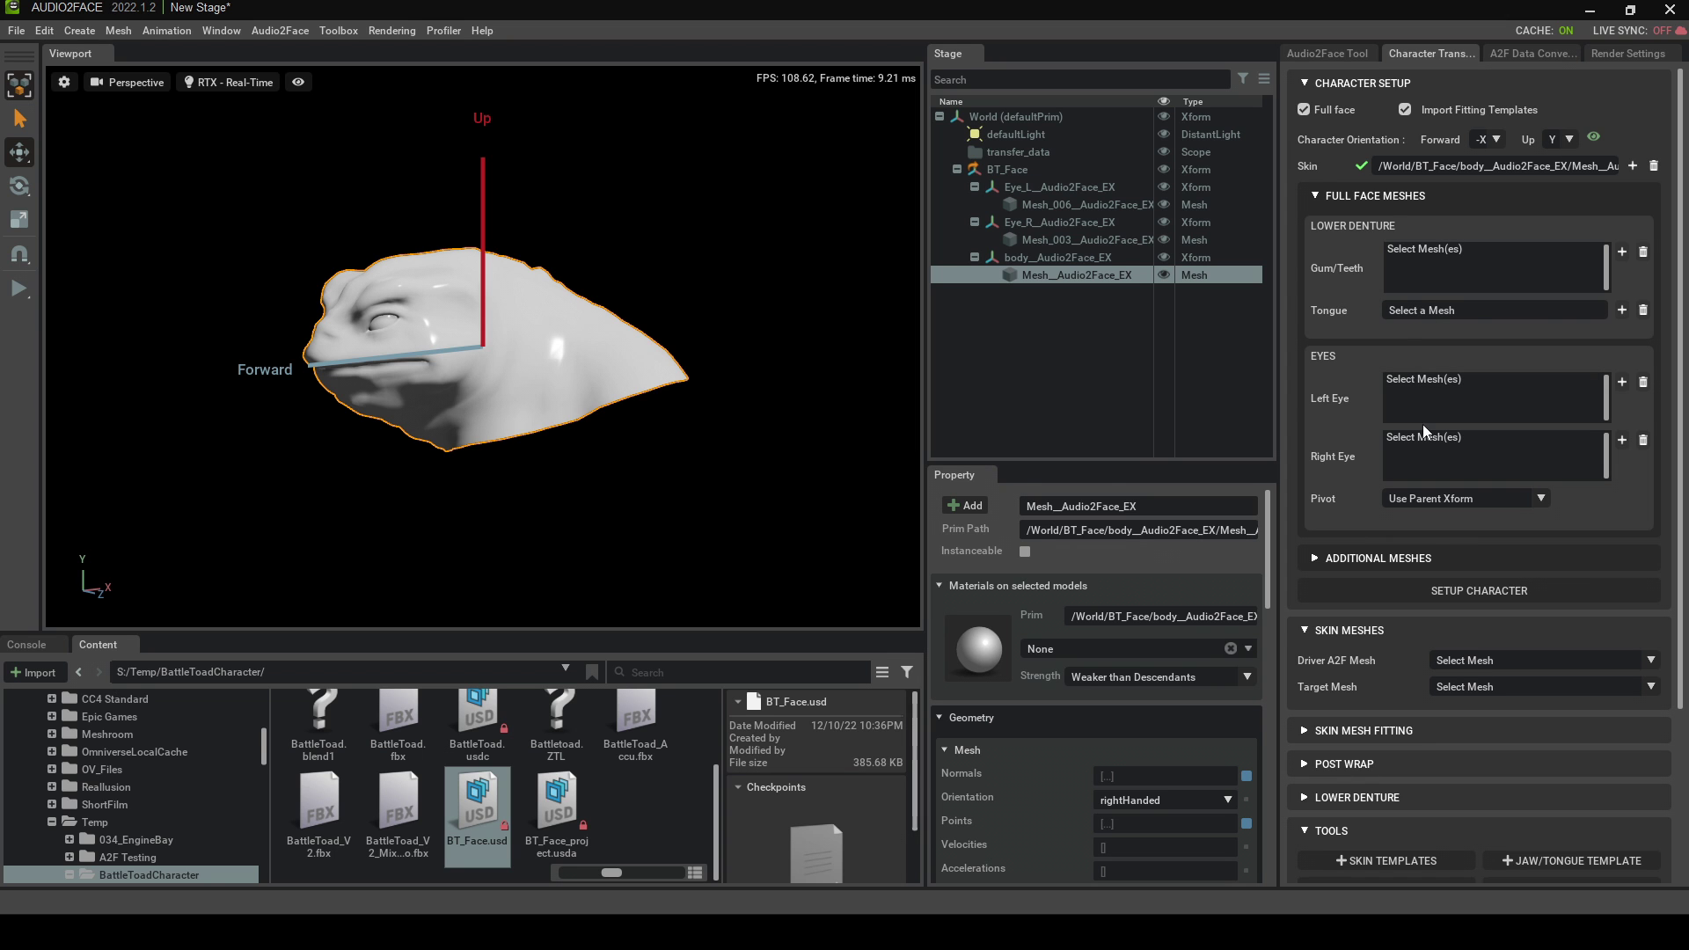
Step: Assign the left and right eye meshes, then run Setup Character
{"action": "left_click", "coordinate": [1100, 203]}
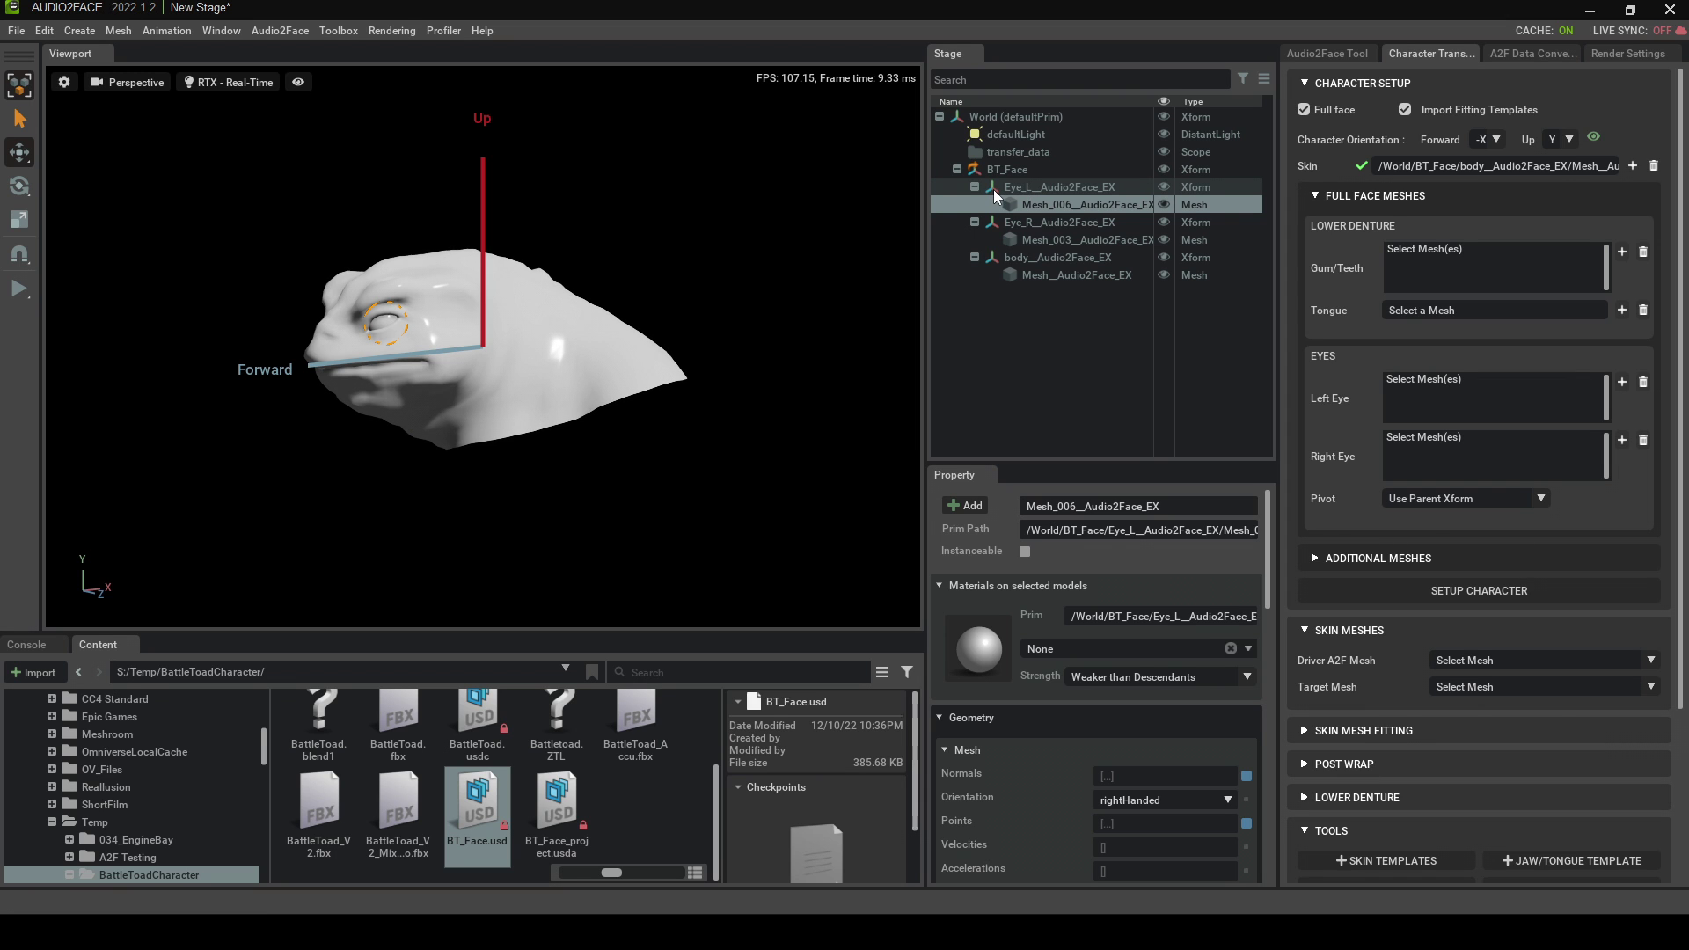
{"action": "left_click", "coordinate": [1623, 382]}
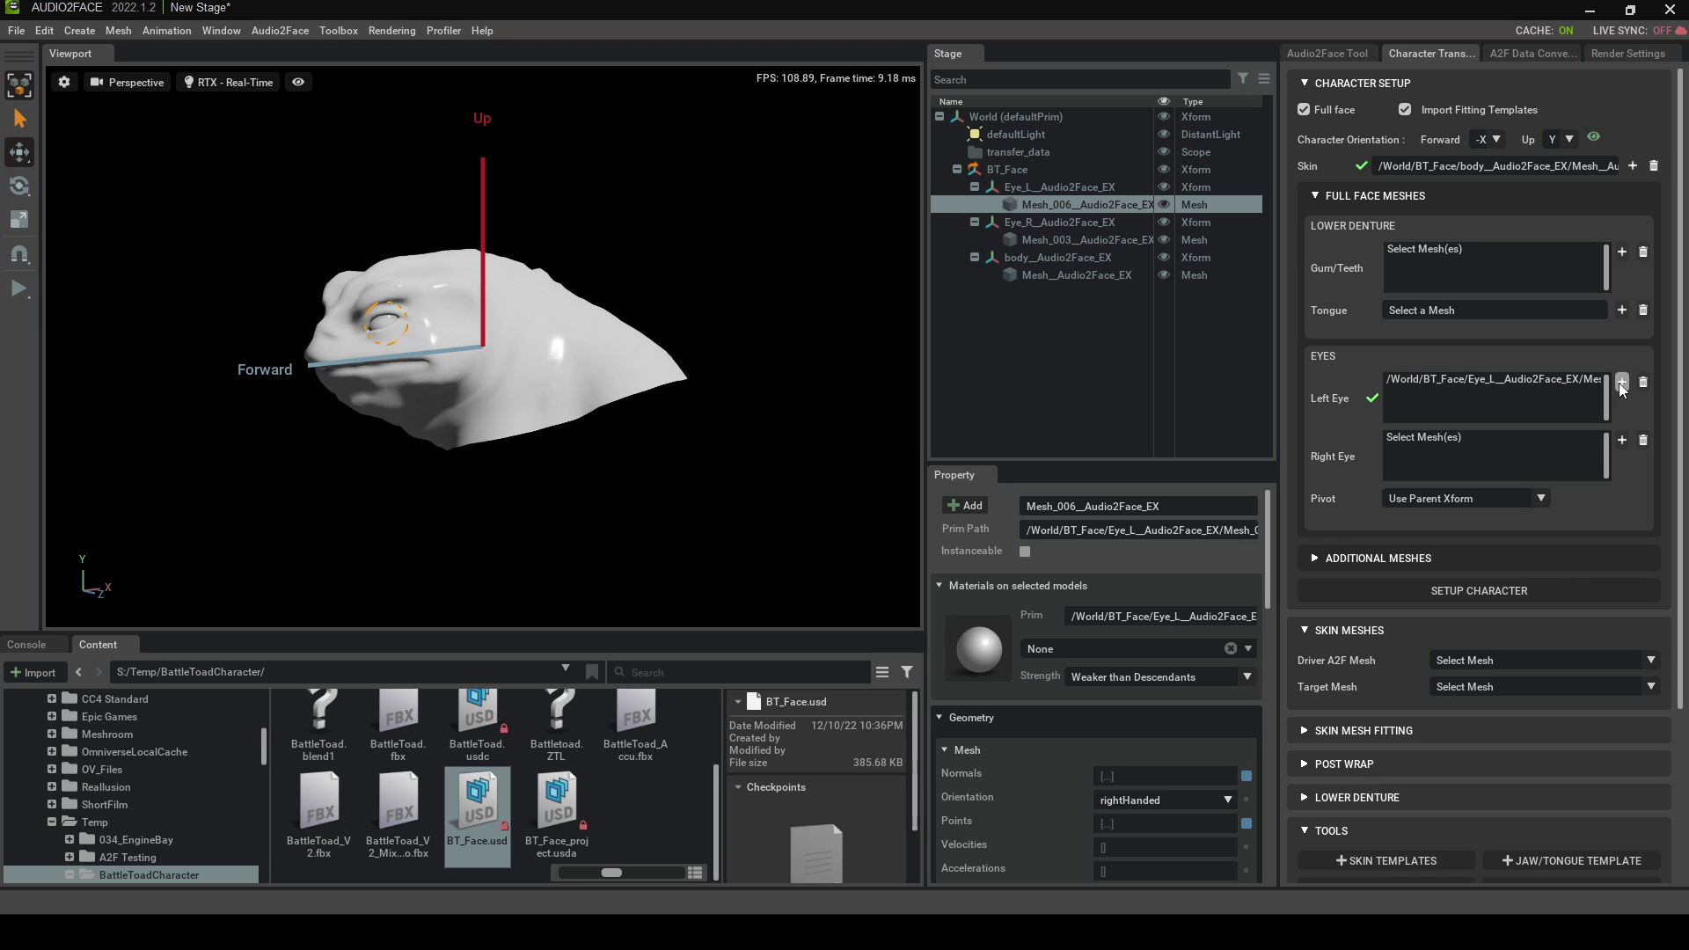
{"action": "left_click", "coordinate": [1051, 241]}
{"action": "left_click", "coordinate": [1623, 440]}
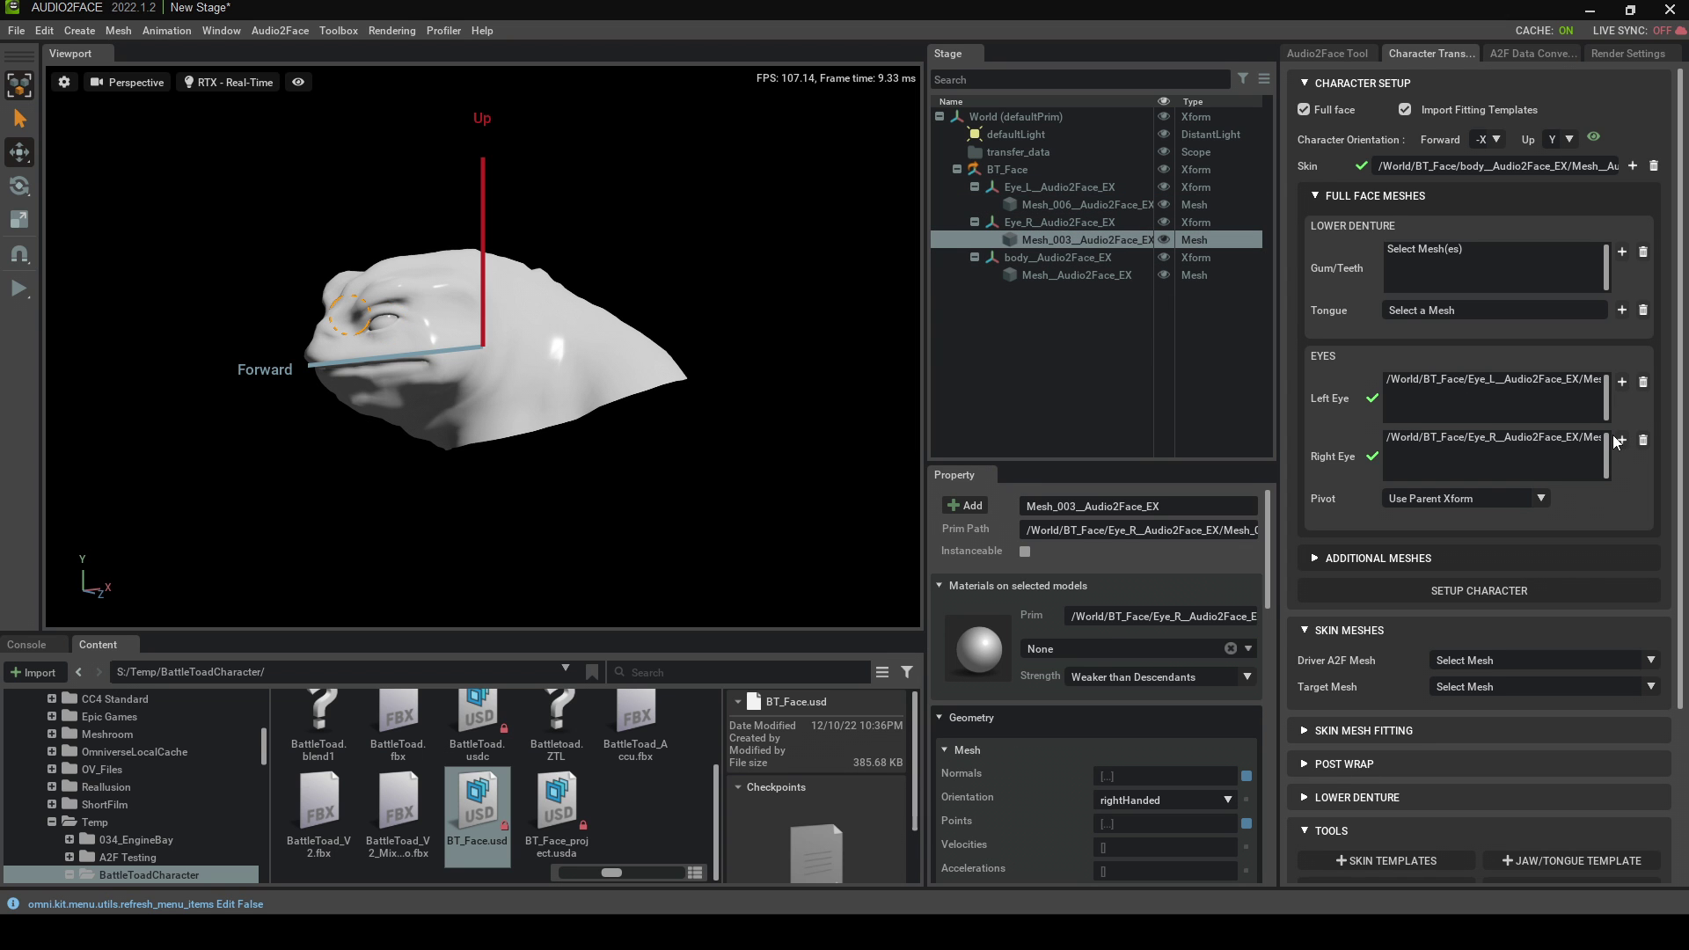
{"action": "left_click", "coordinate": [1476, 594]}
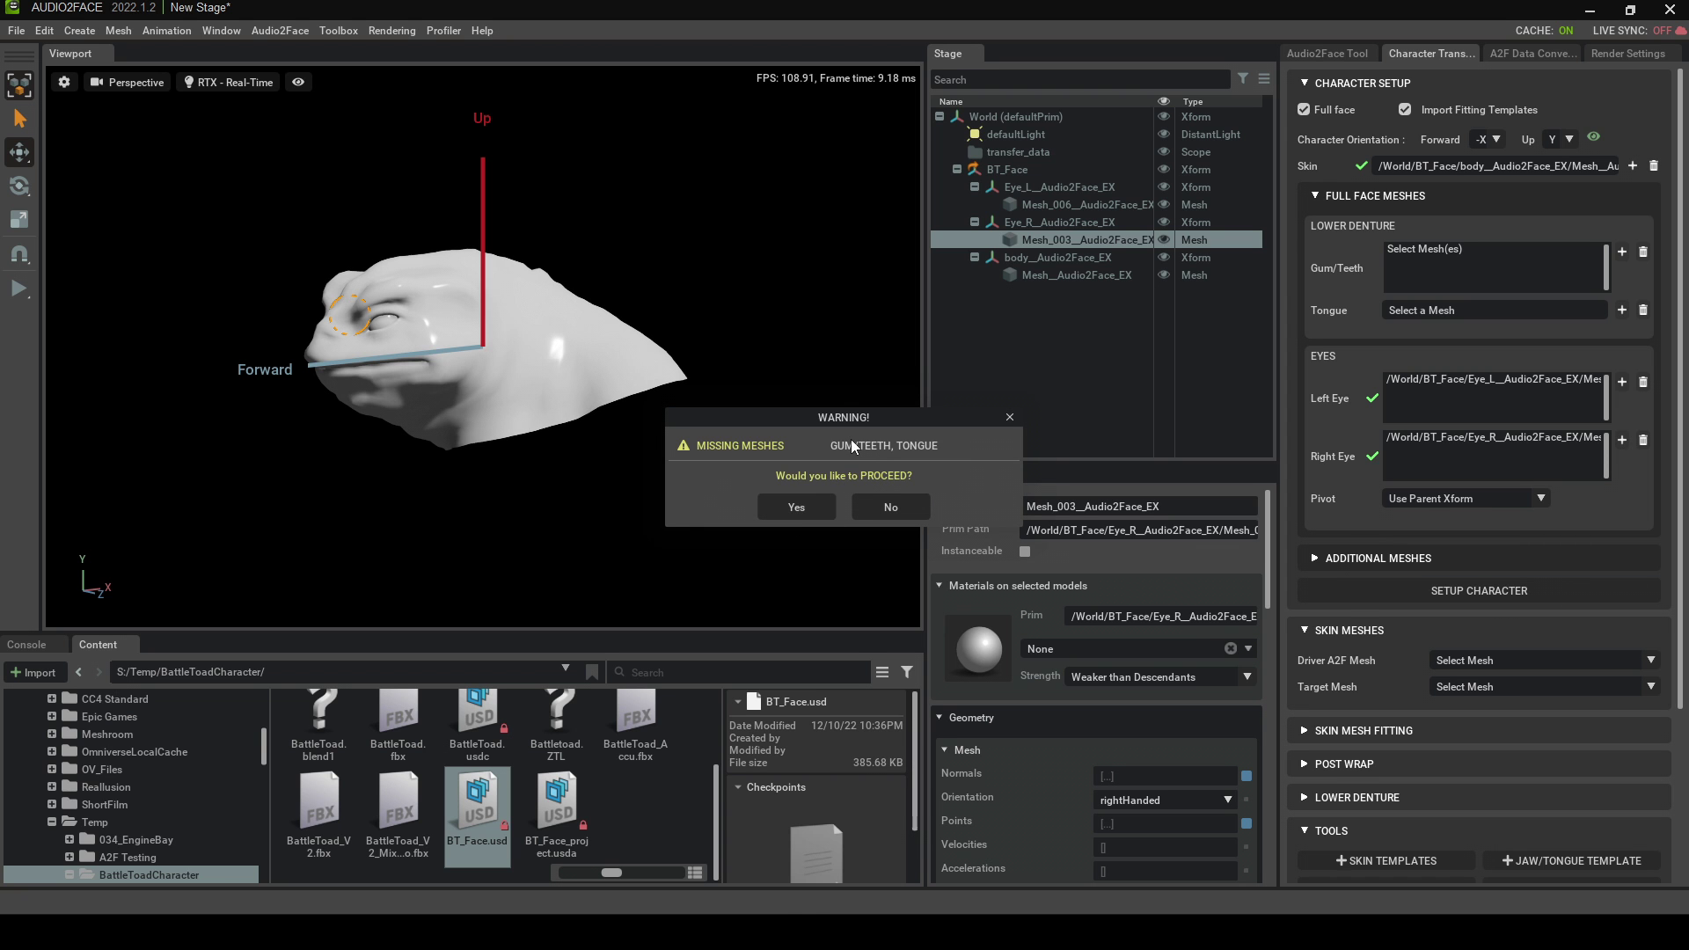
Step: Proceed without gum, teeth and tongue meshes, then view the template heads beside the toad
{"action": "left_click", "coordinate": [803, 508]}
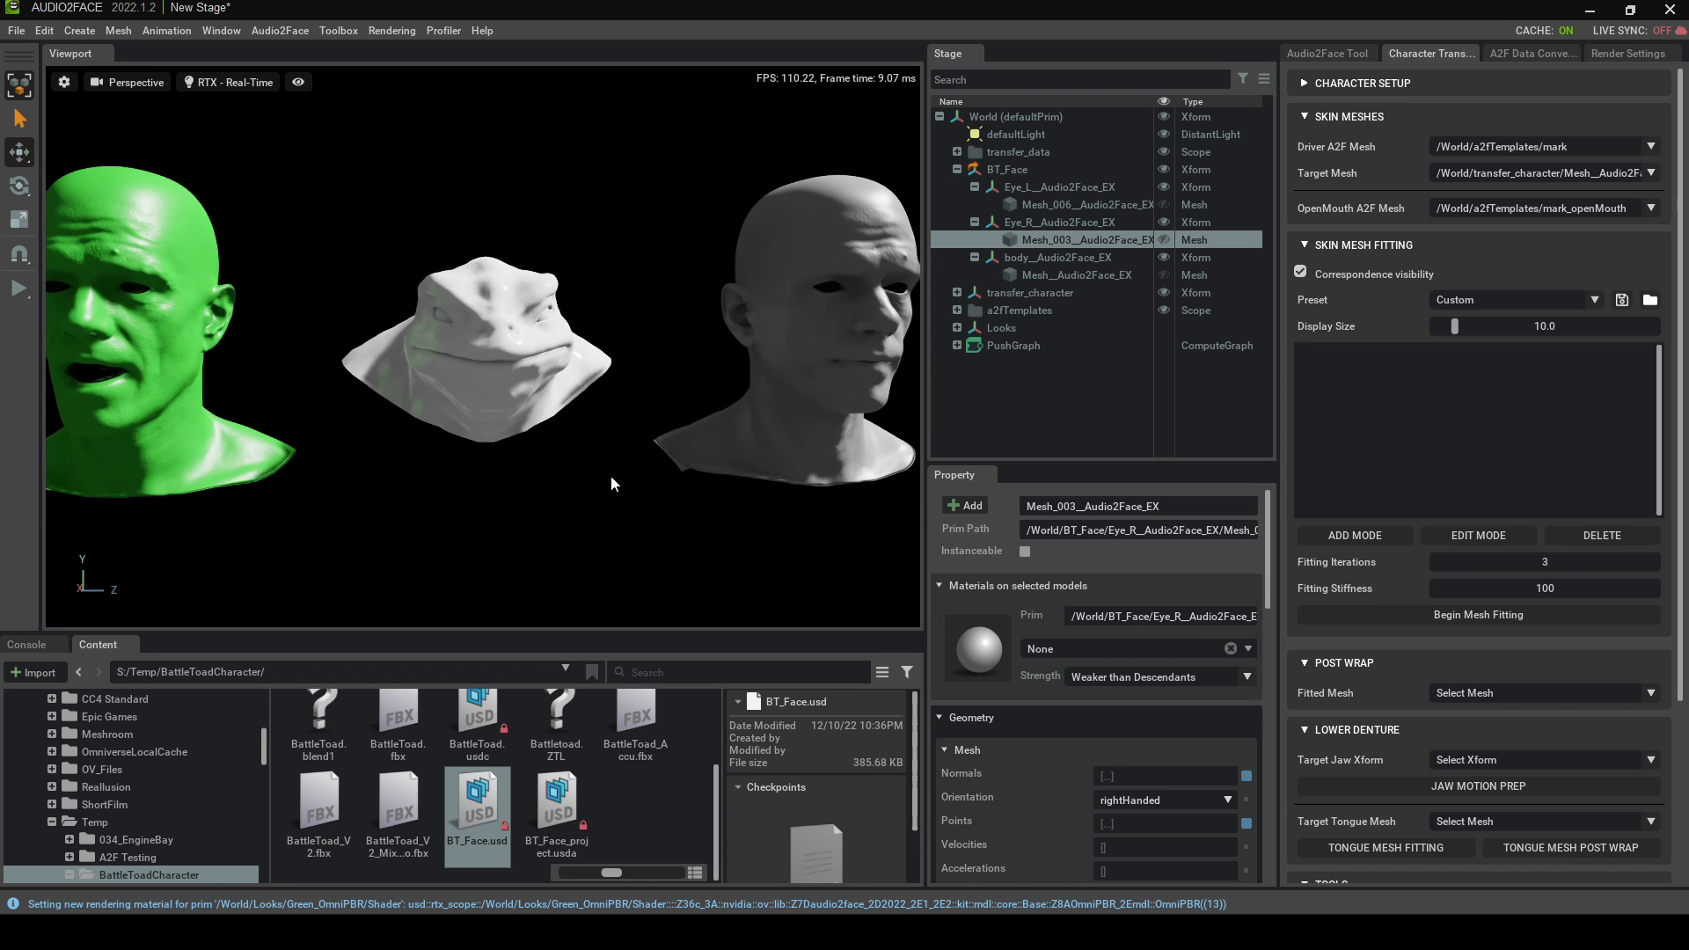
{"action": "mouse_move", "coordinate": [613, 472]}
{"action": "middle_mouse_down"}
{"action": "mouse_move", "coordinate": [667, 487]}
{"action": "mouse_move", "coordinate": [638, 498]}
{"action": "mouse_move", "coordinate": [630, 481]}
{"action": "middle_mouse_up"}
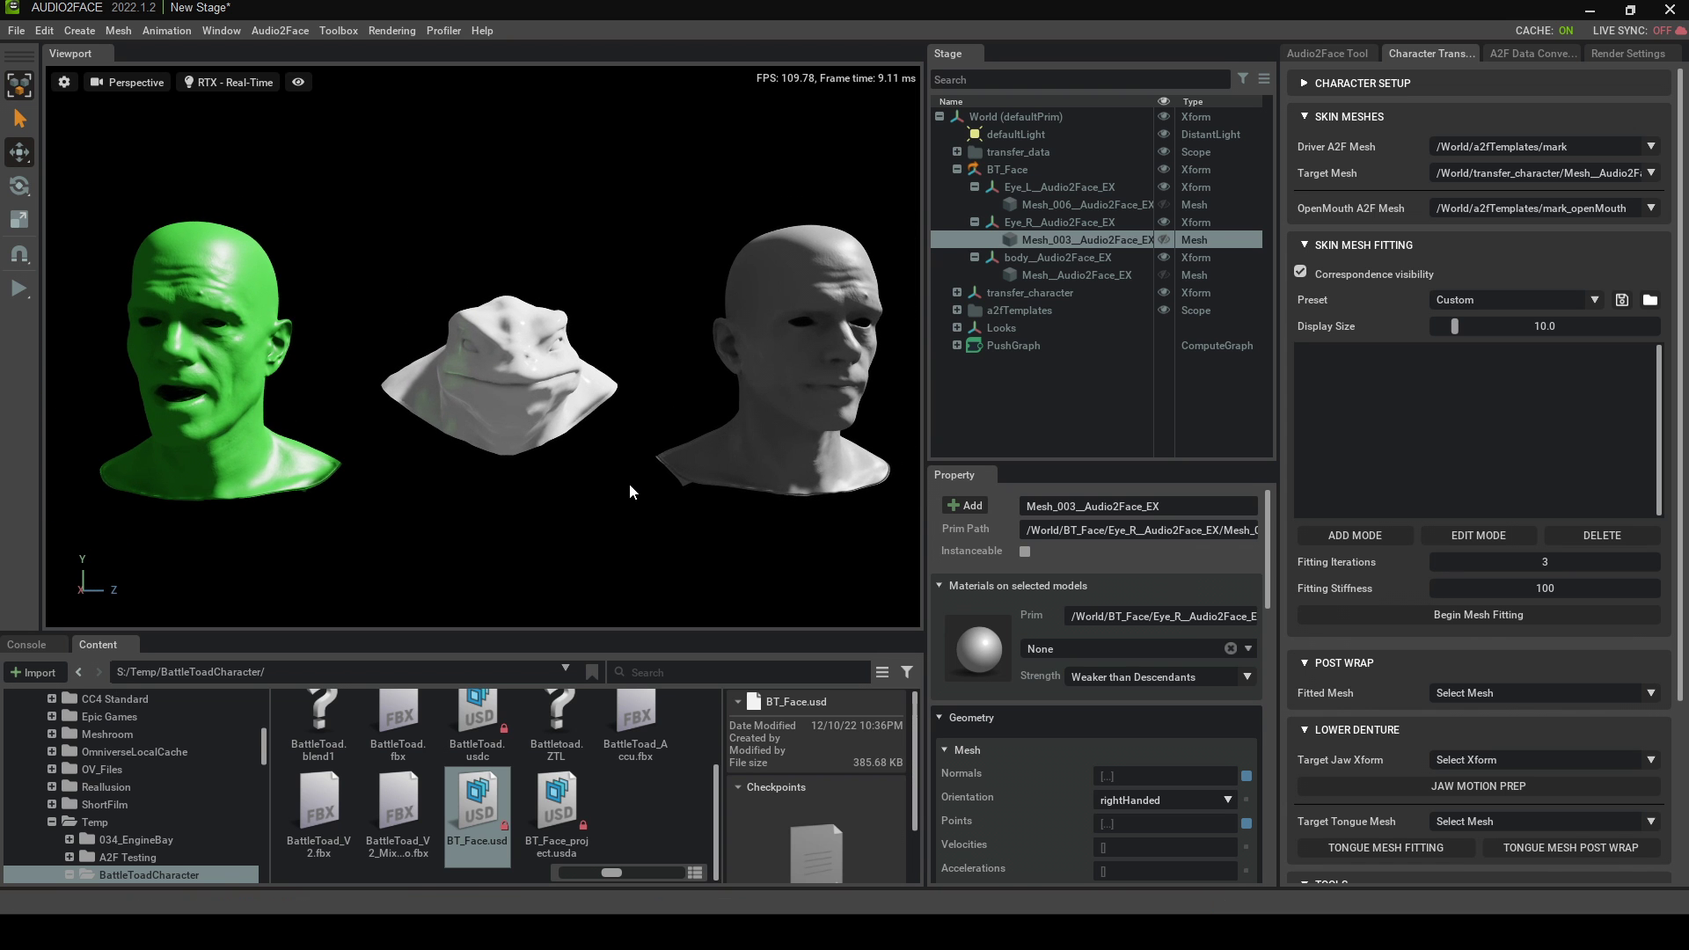
{"action": "left_click_drag", "start_coordinate": [624, 468], "coordinate": [773, 445], "text": "alt"}
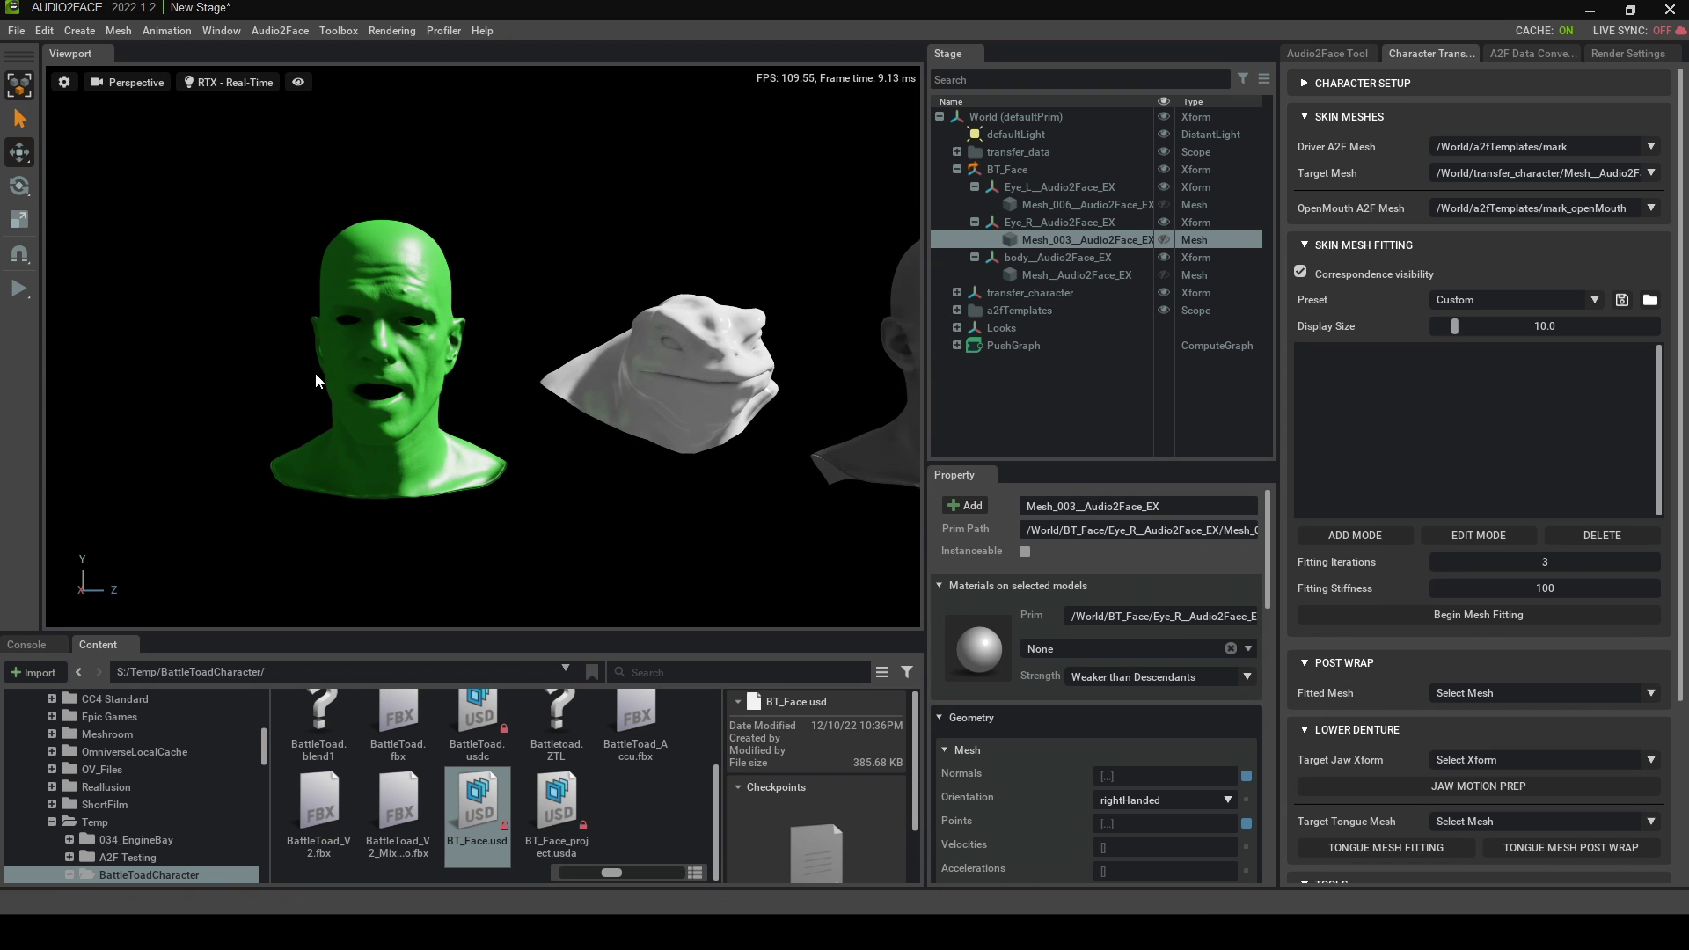
{"action": "scroll", "coordinate": [493, 378], "scroll_direction": "up", "scroll_amount": 4}
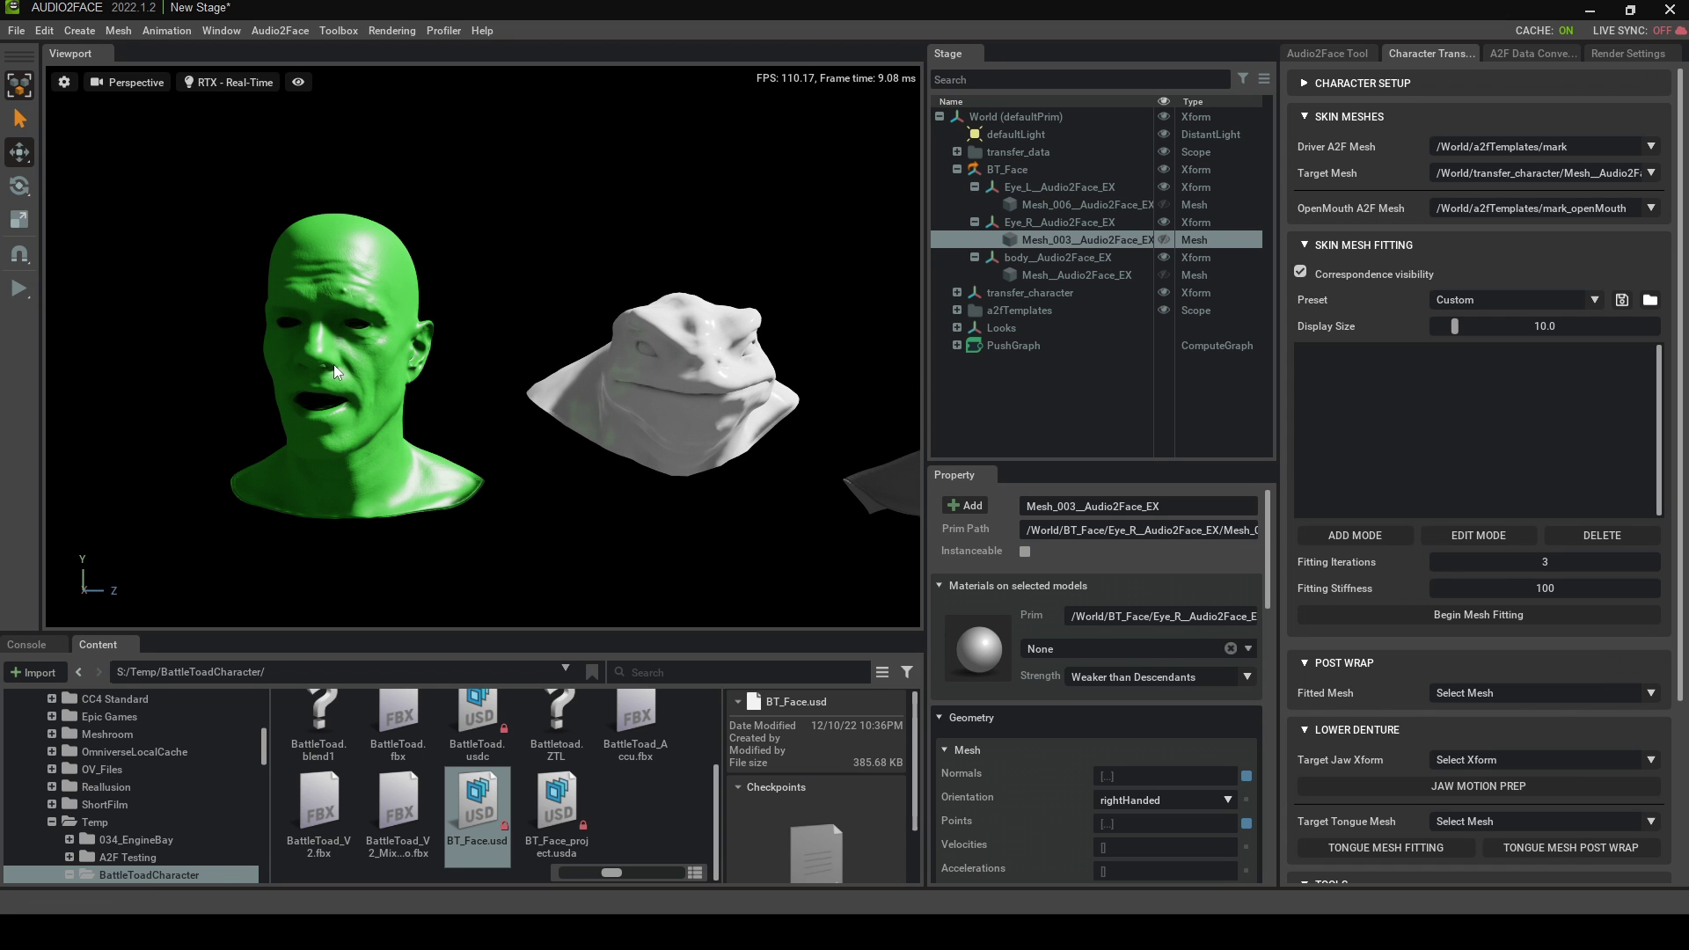
Step: Place three correspondence pairs around the eye, linking the toad to the green head
{"action": "left_click", "coordinate": [1362, 531]}
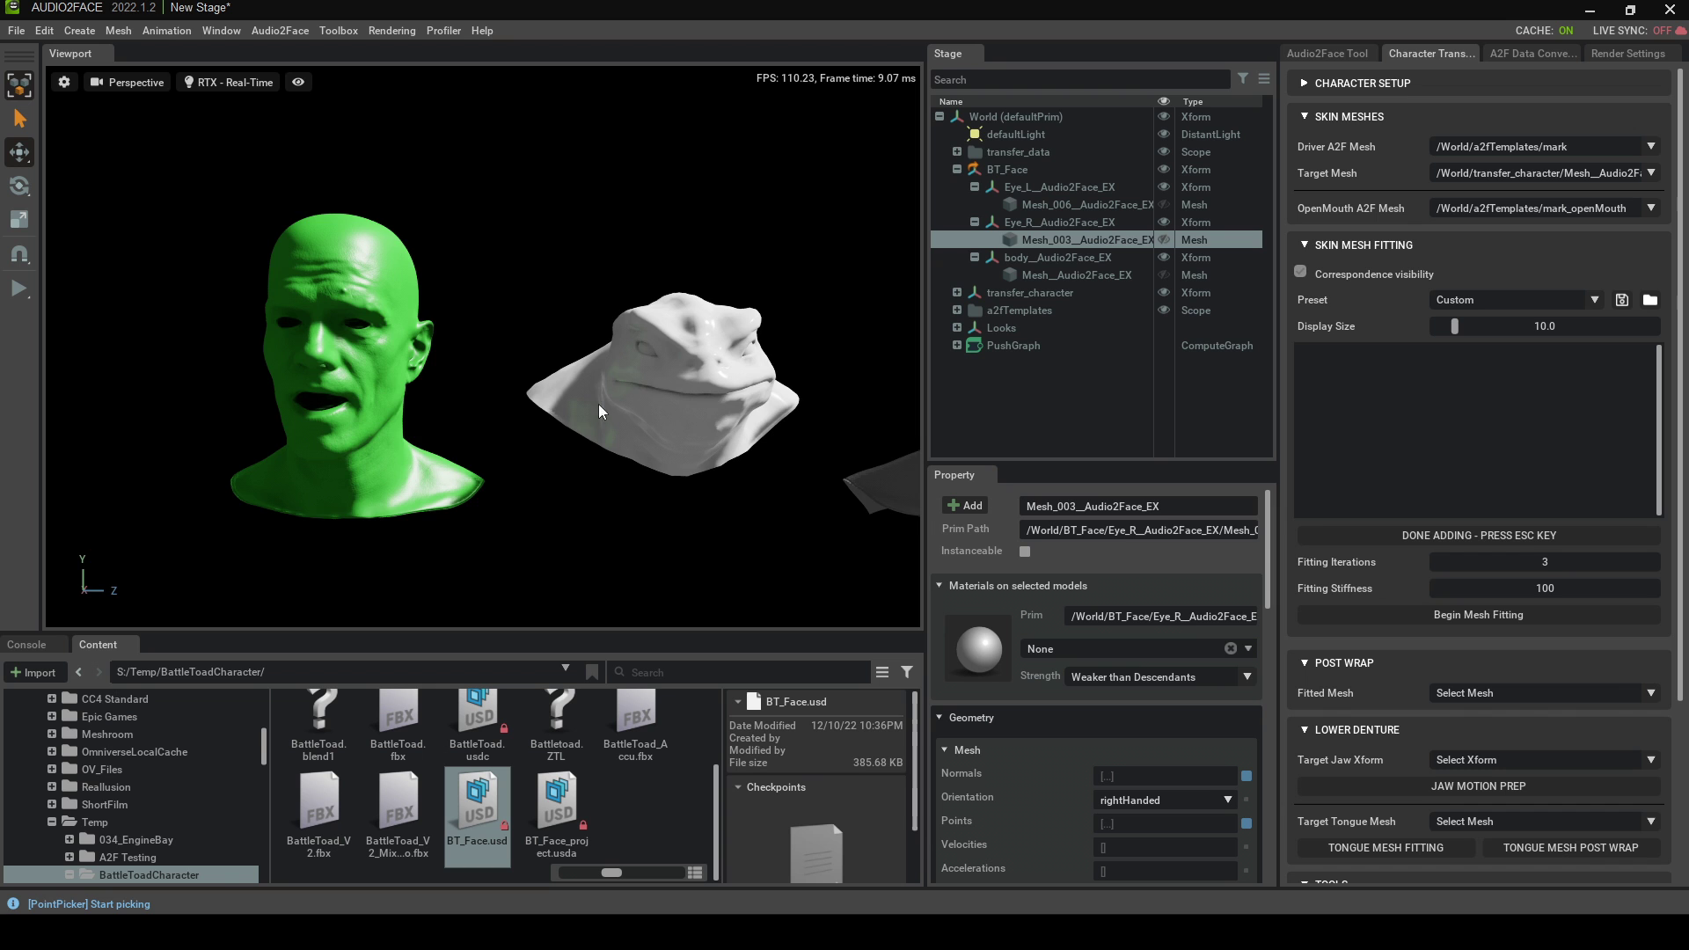
{"action": "left_click_drag", "start_coordinate": [598, 404], "coordinate": [750, 398], "text": "alt"}
{"action": "scroll", "coordinate": [753, 391], "scroll_direction": "up", "scroll_amount": 5}
{"action": "left_click", "coordinate": [815, 355]}
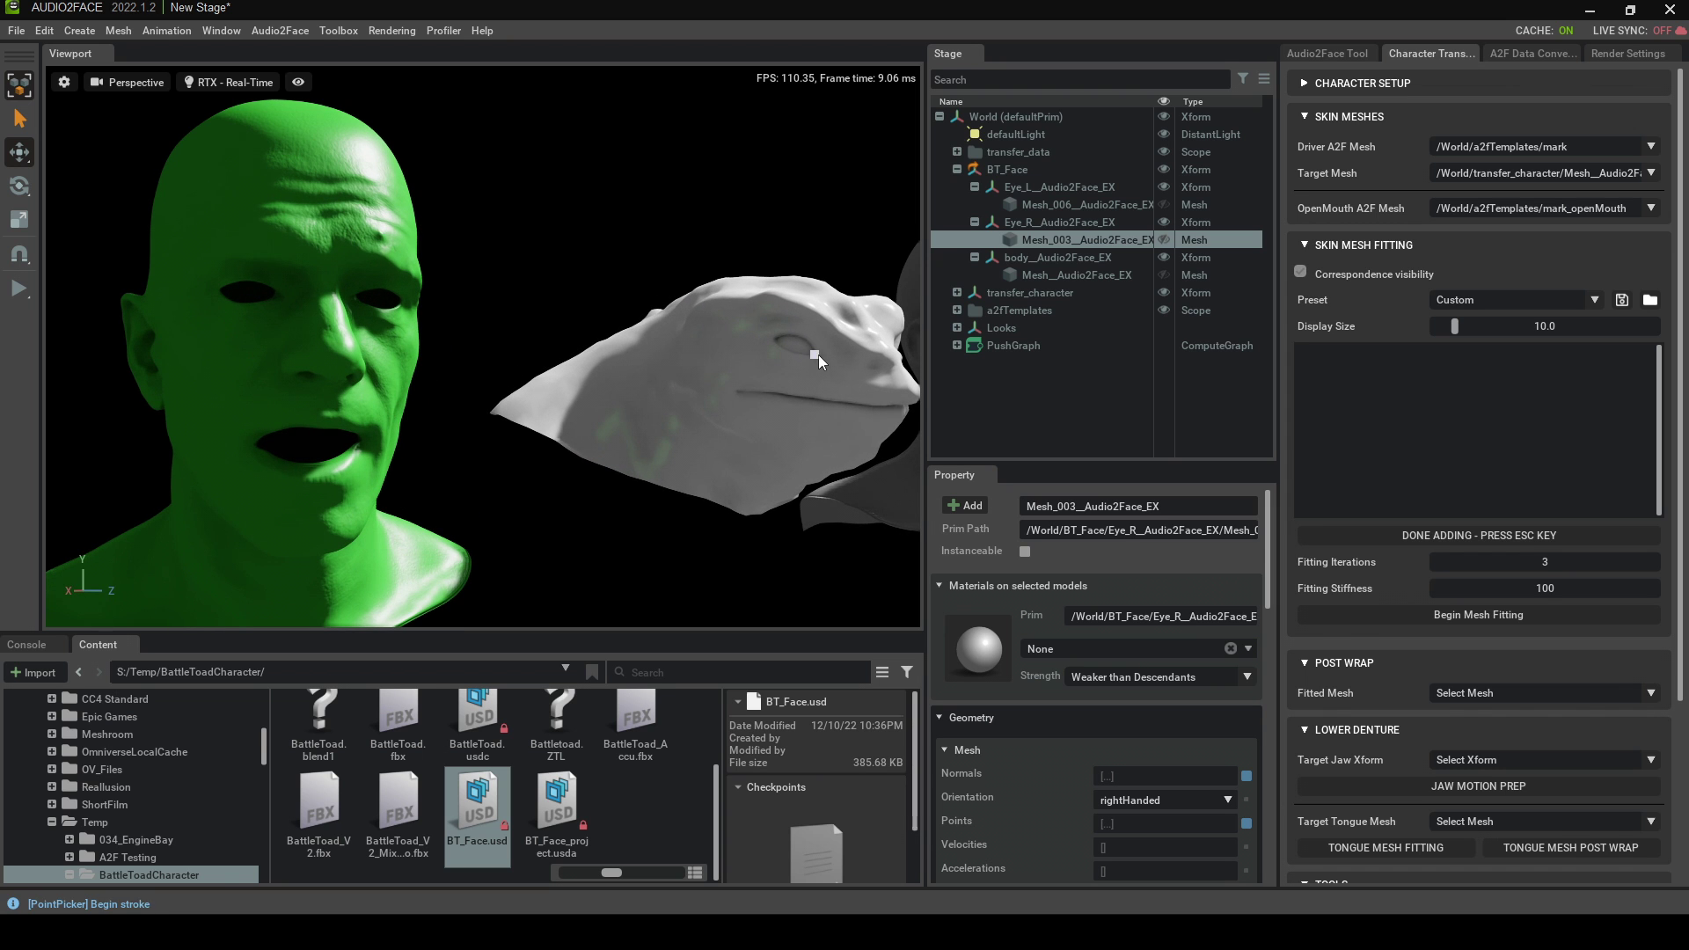
{"action": "left_click", "coordinate": [279, 296]}
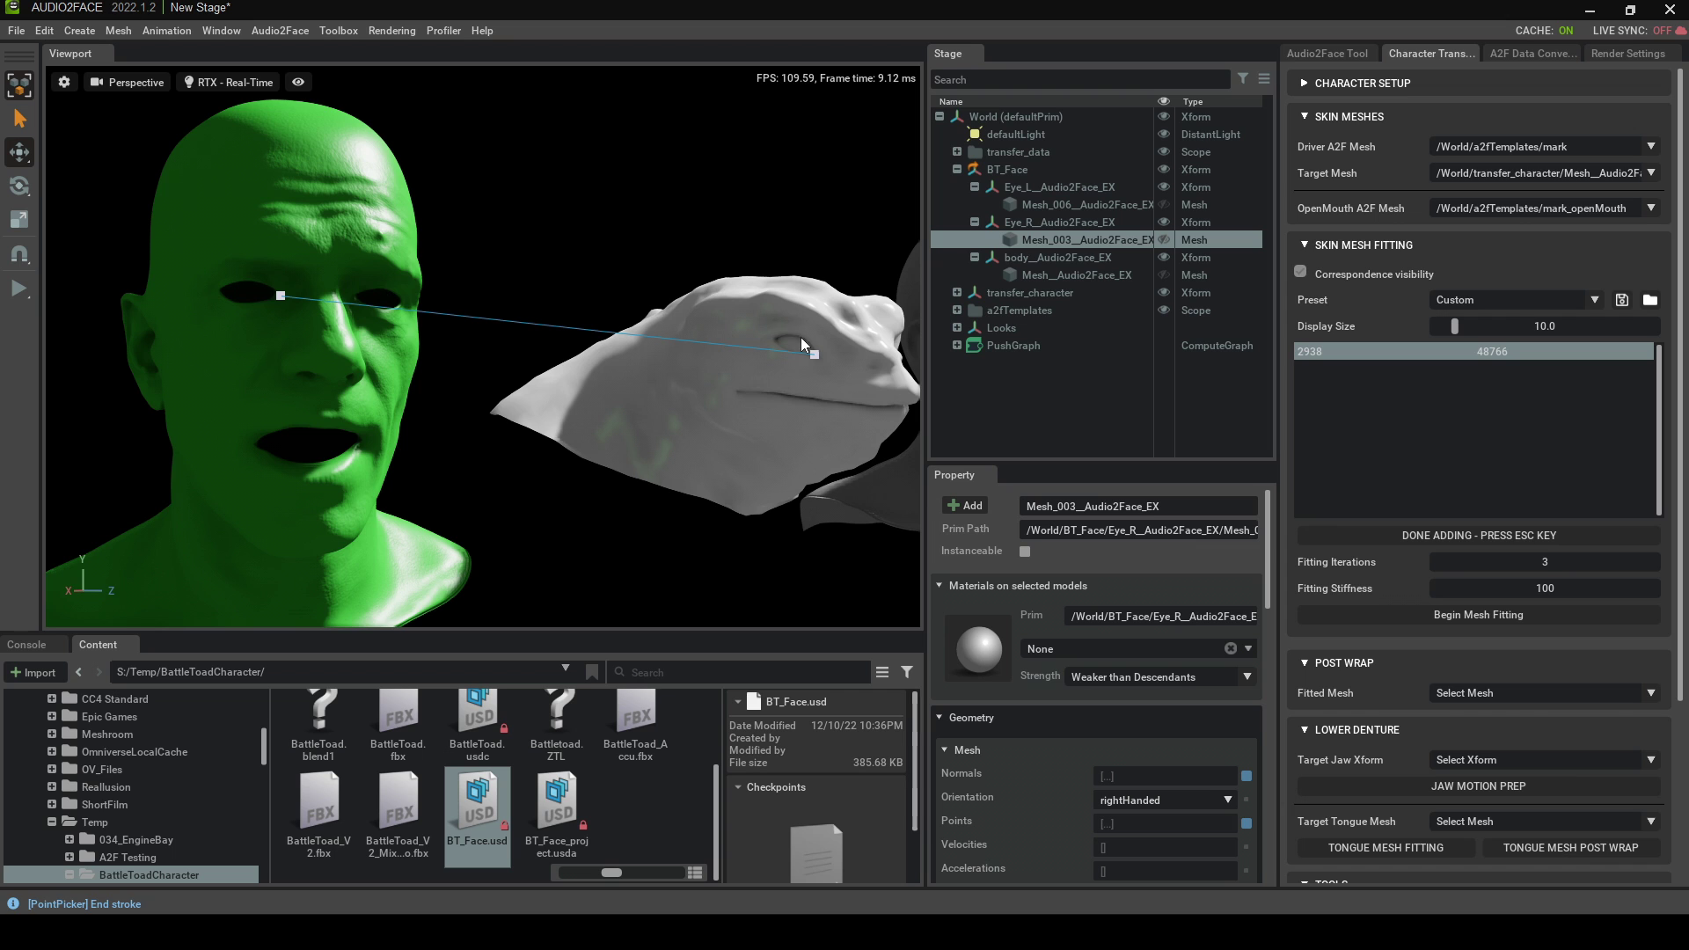
{"action": "left_click", "coordinate": [770, 338]}
{"action": "left_click", "coordinate": [218, 290]}
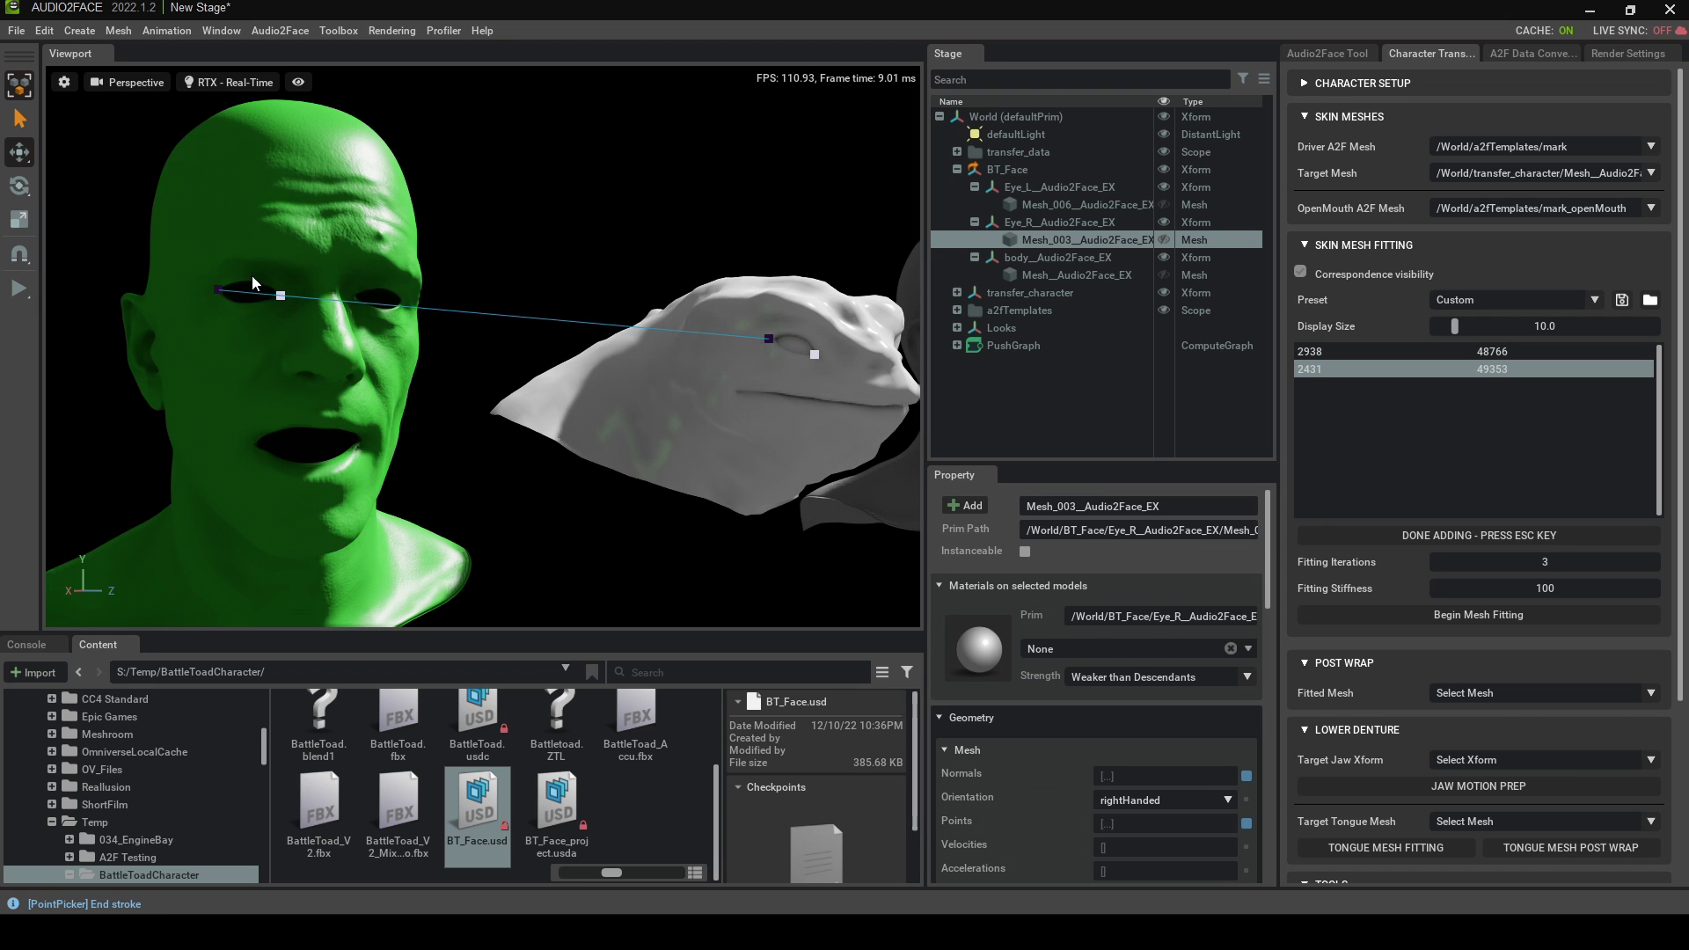
{"action": "left_click", "coordinate": [787, 349]}
{"action": "left_click", "coordinate": [247, 307]}
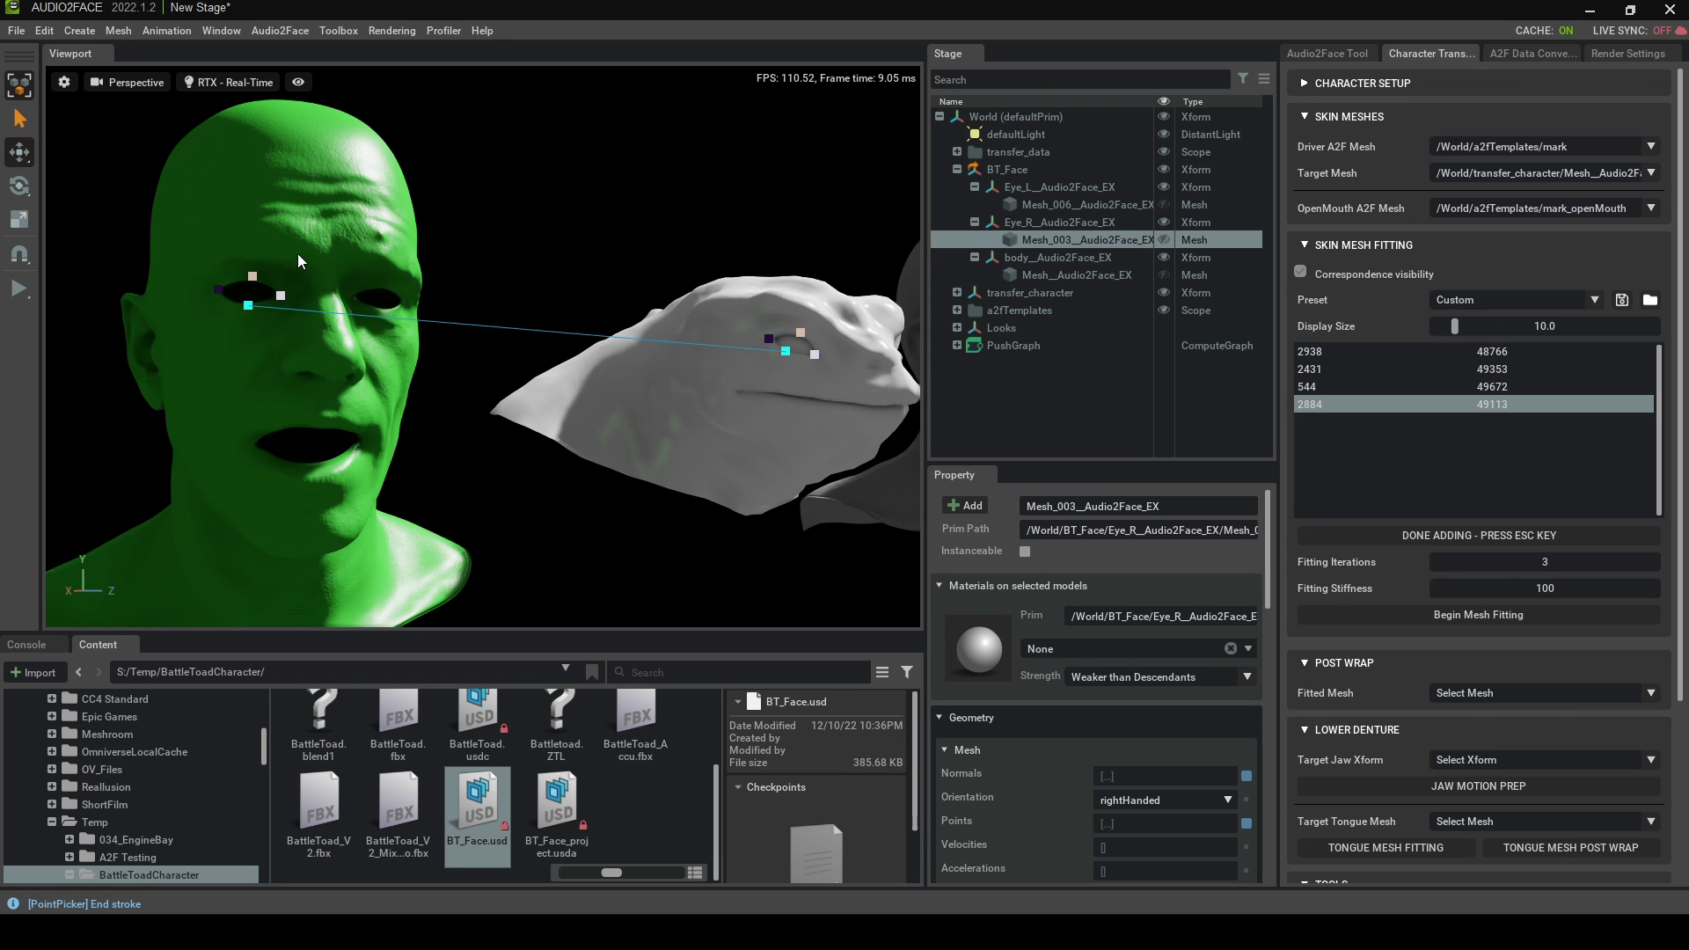
Step: Add brow pairs 2529/47643 and 2475/46407, then finish adding correspondences
{"action": "left_click", "coordinate": [836, 331]}
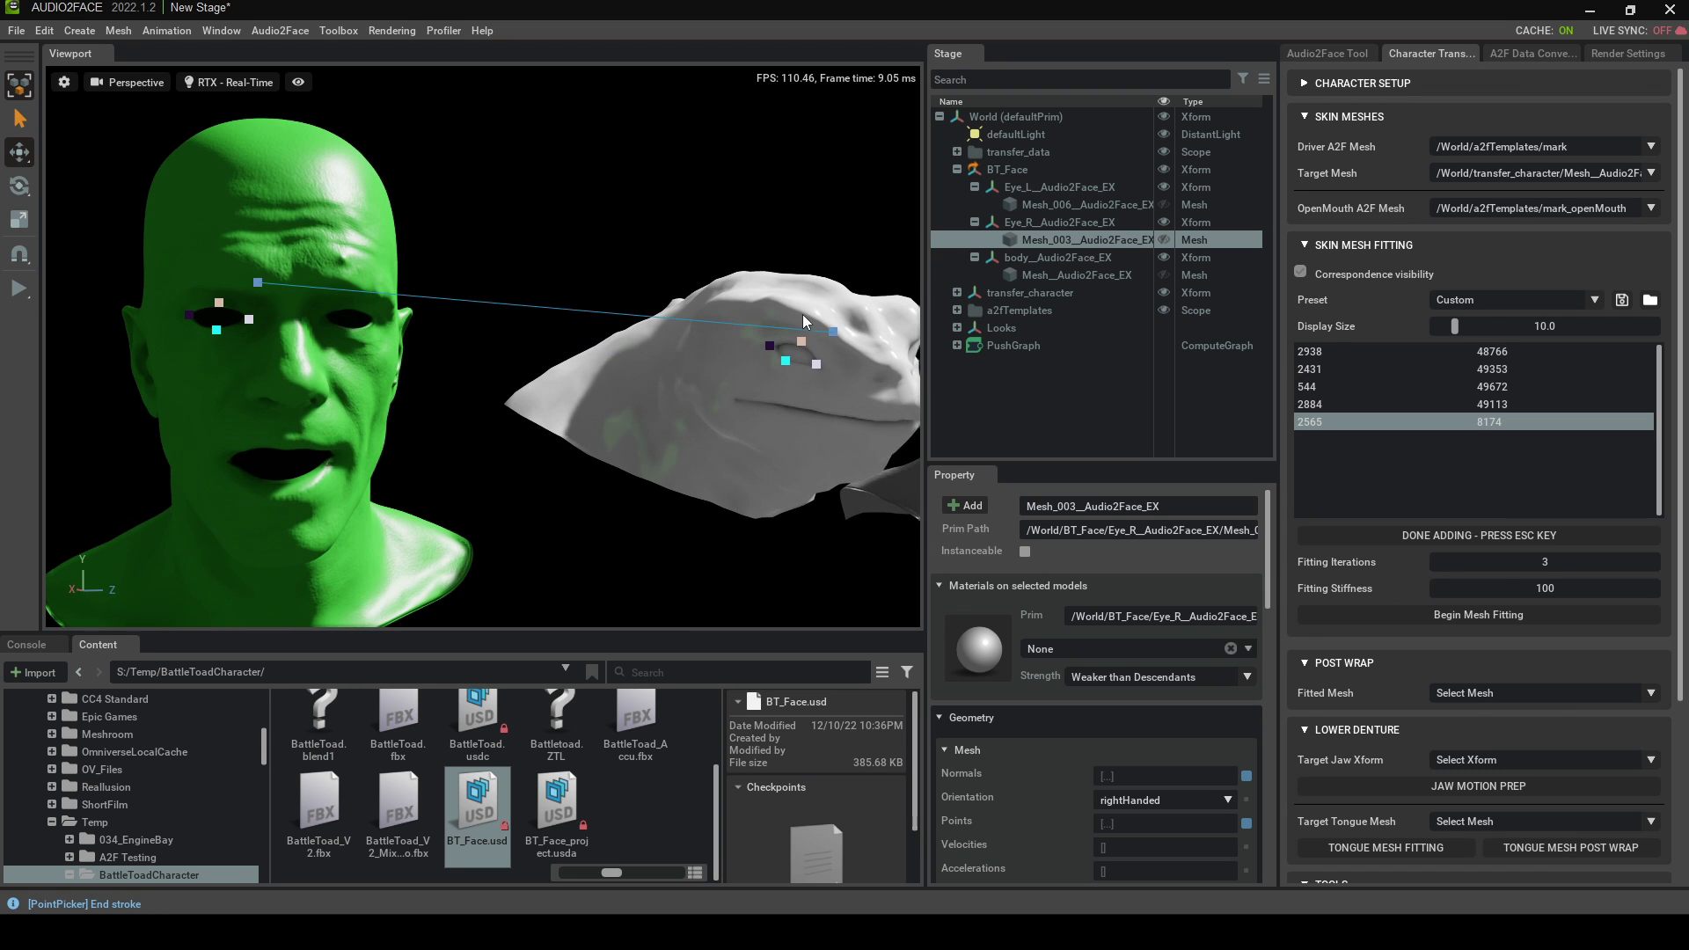
{"action": "left_click", "coordinate": [229, 275]}
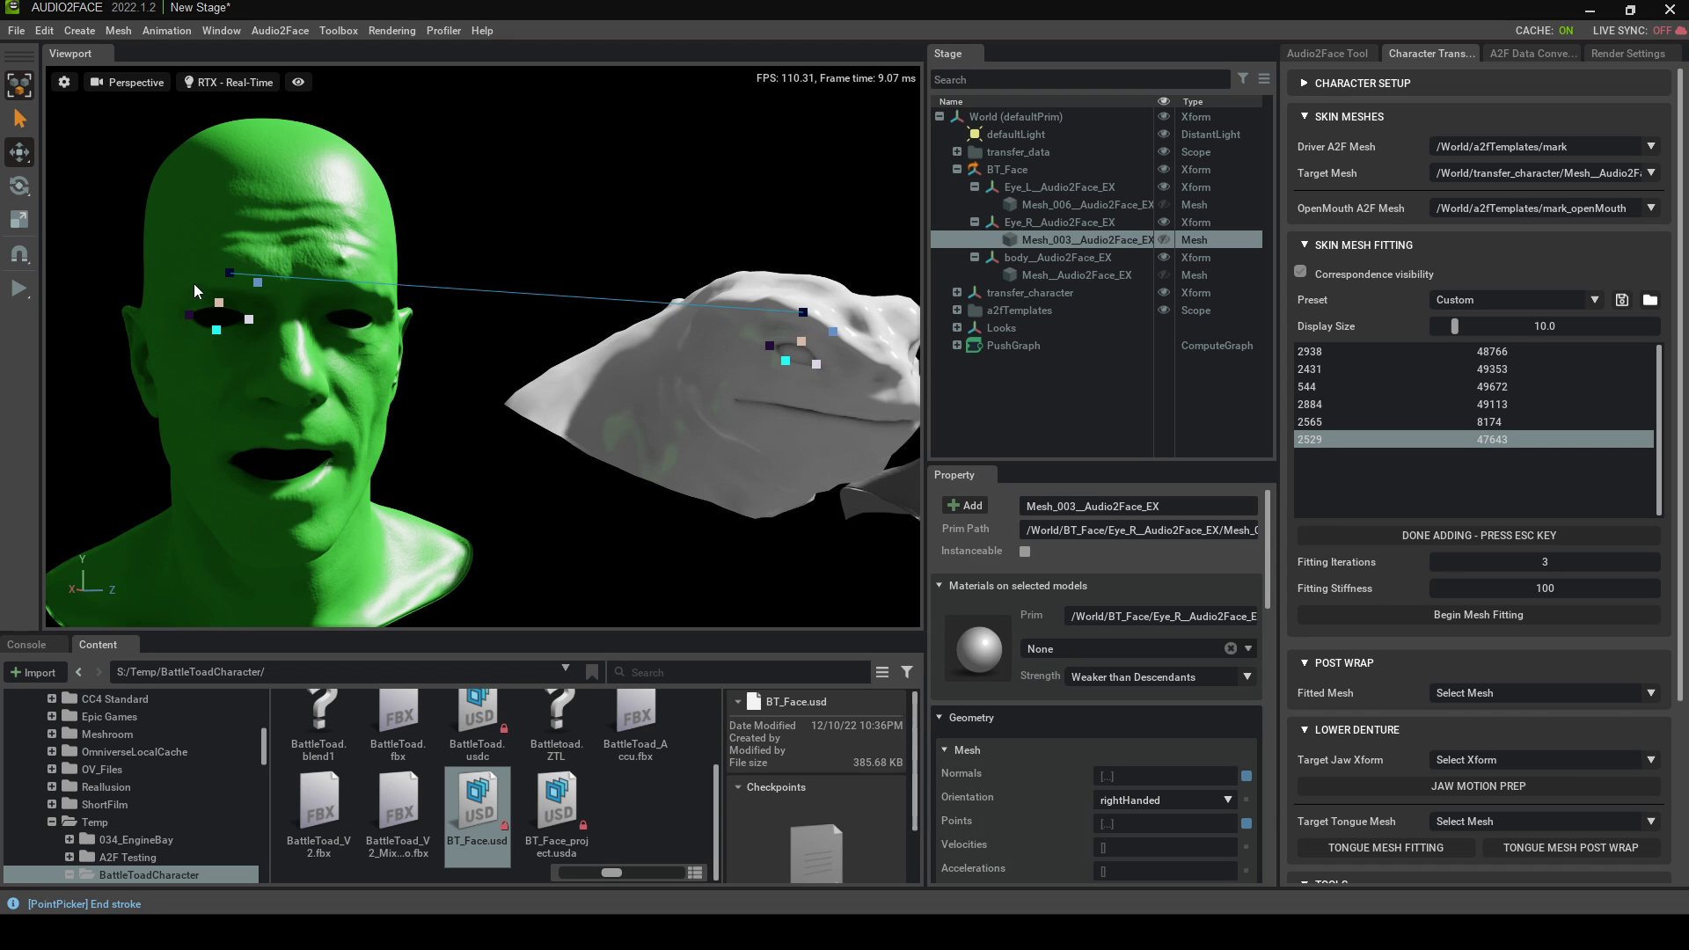
{"action": "left_click", "coordinate": [755, 305]}
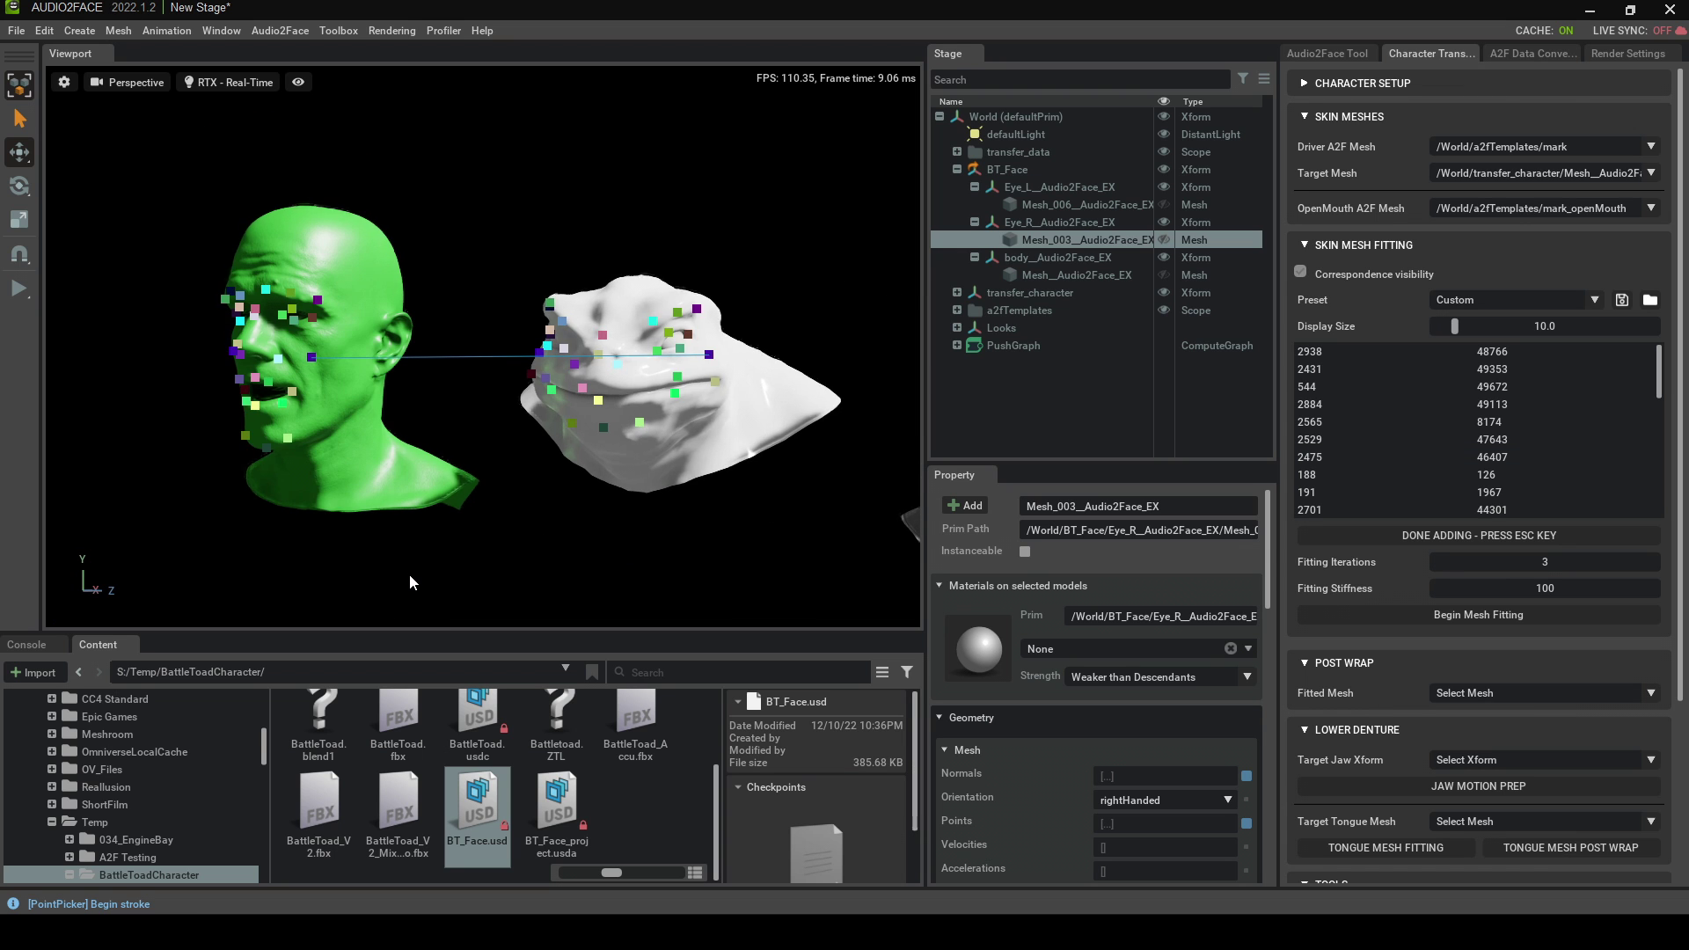
{"action": "left_click_drag", "start_coordinate": [409, 573], "coordinate": [516, 526], "text": "alt"}
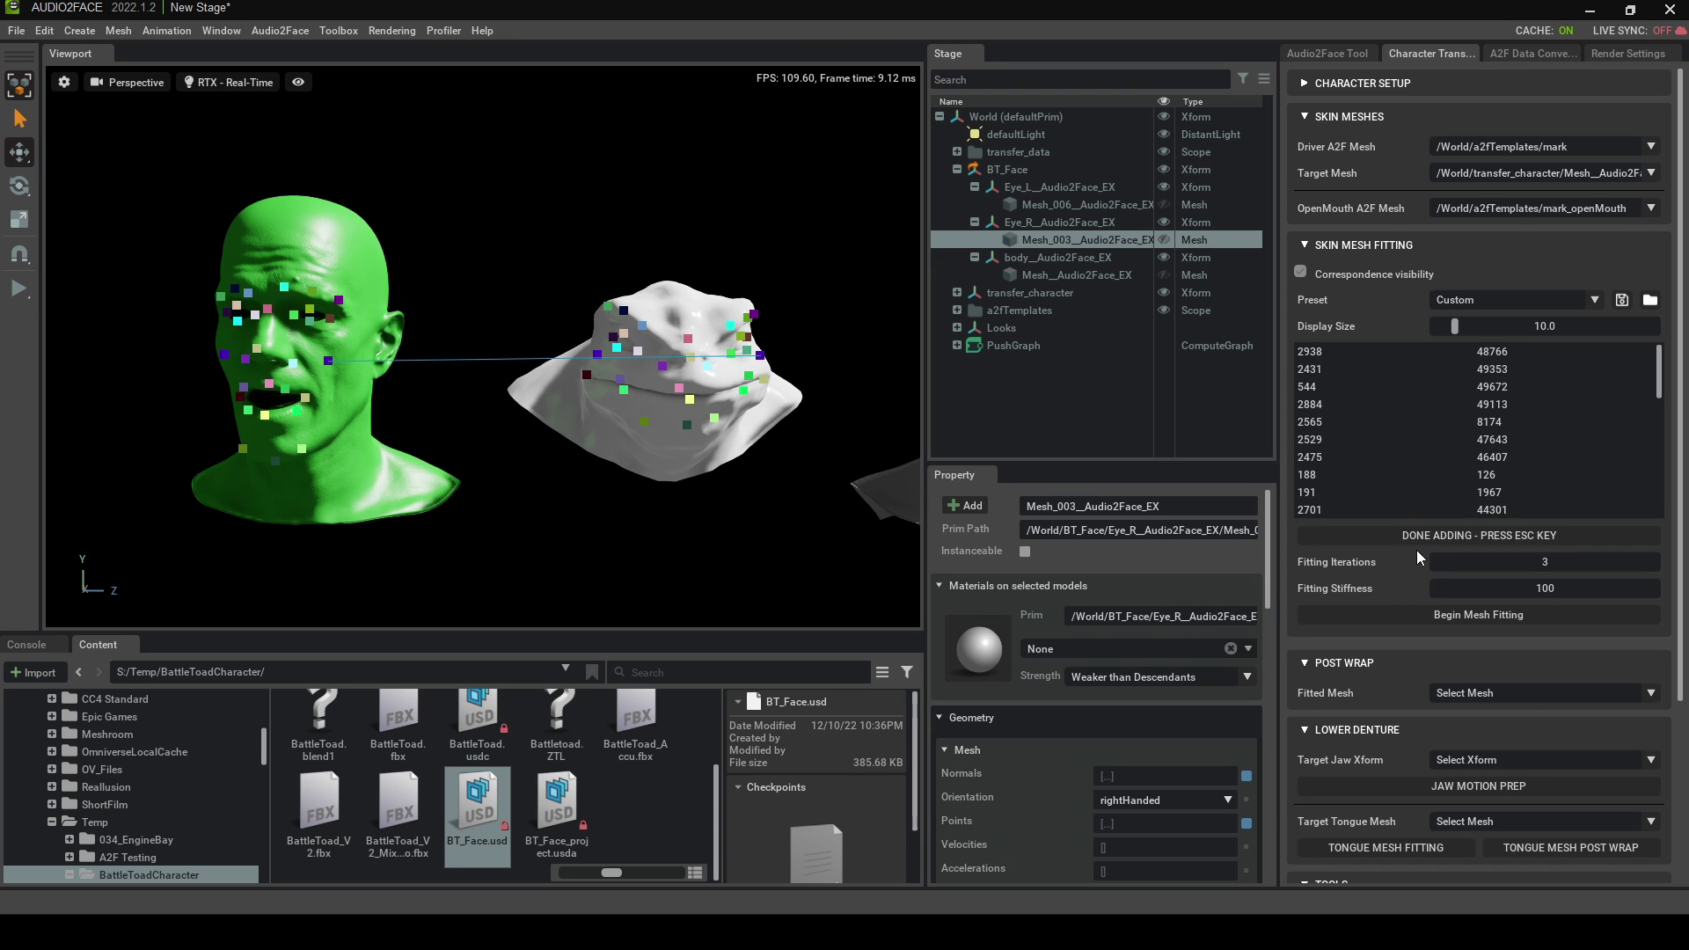
{"action": "left_click", "coordinate": [1455, 535]}
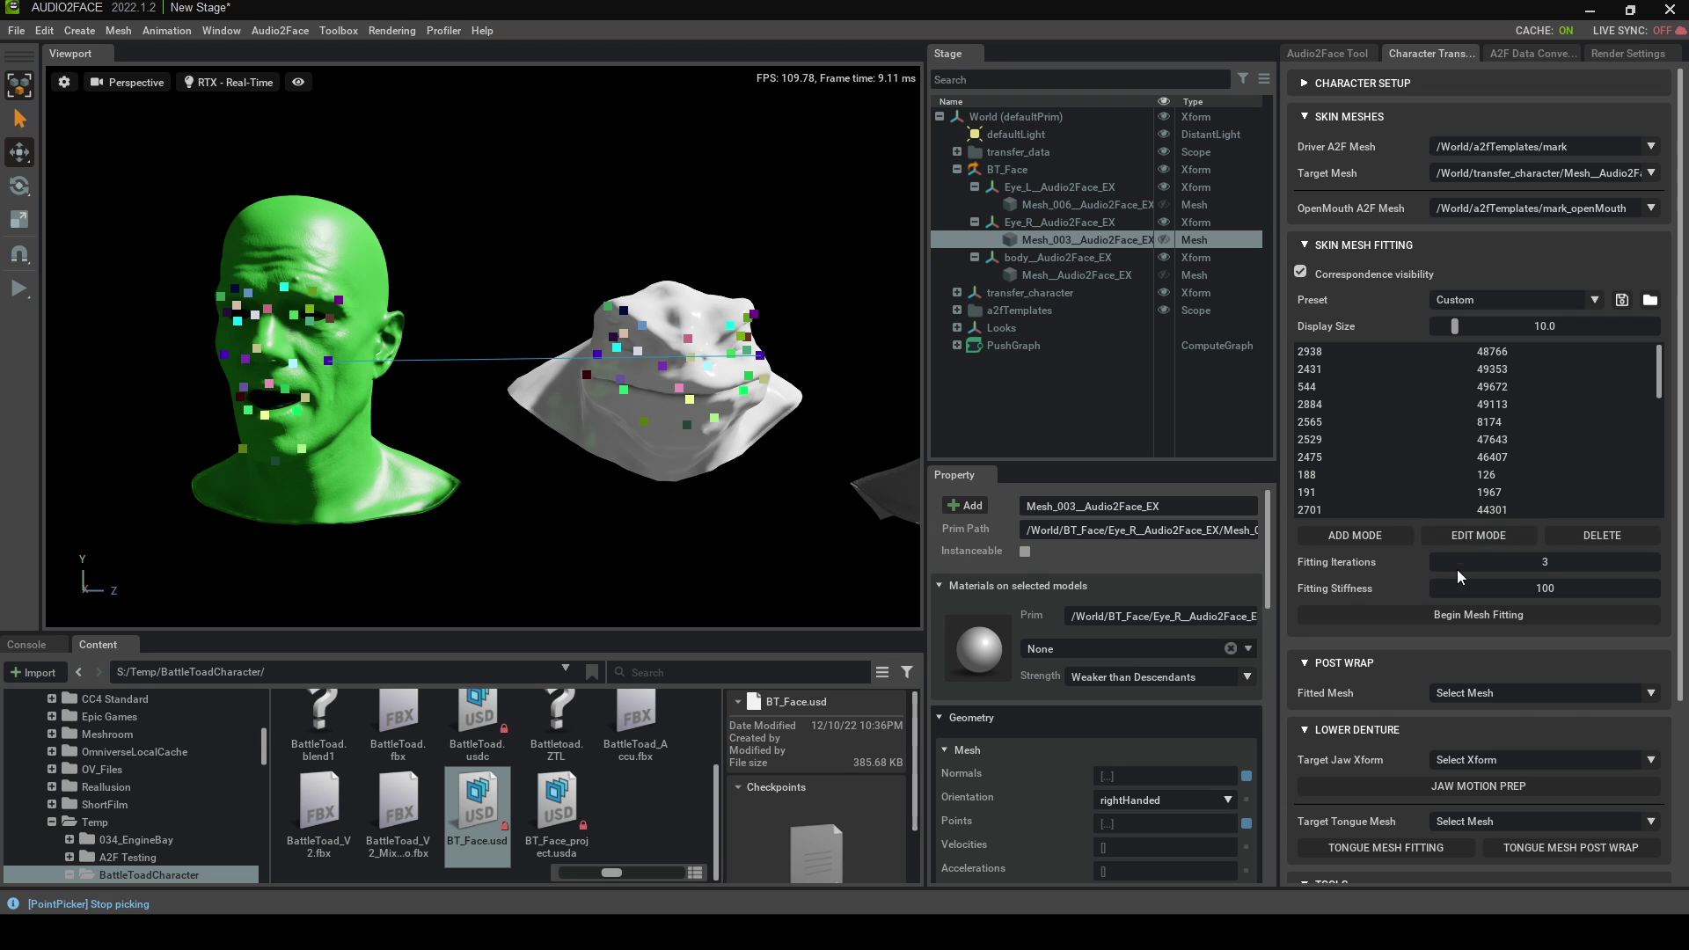
Step: Move one toad correspondence point to a new spot, then run skin mesh fitting
{"action": "left_click", "coordinate": [679, 387]}
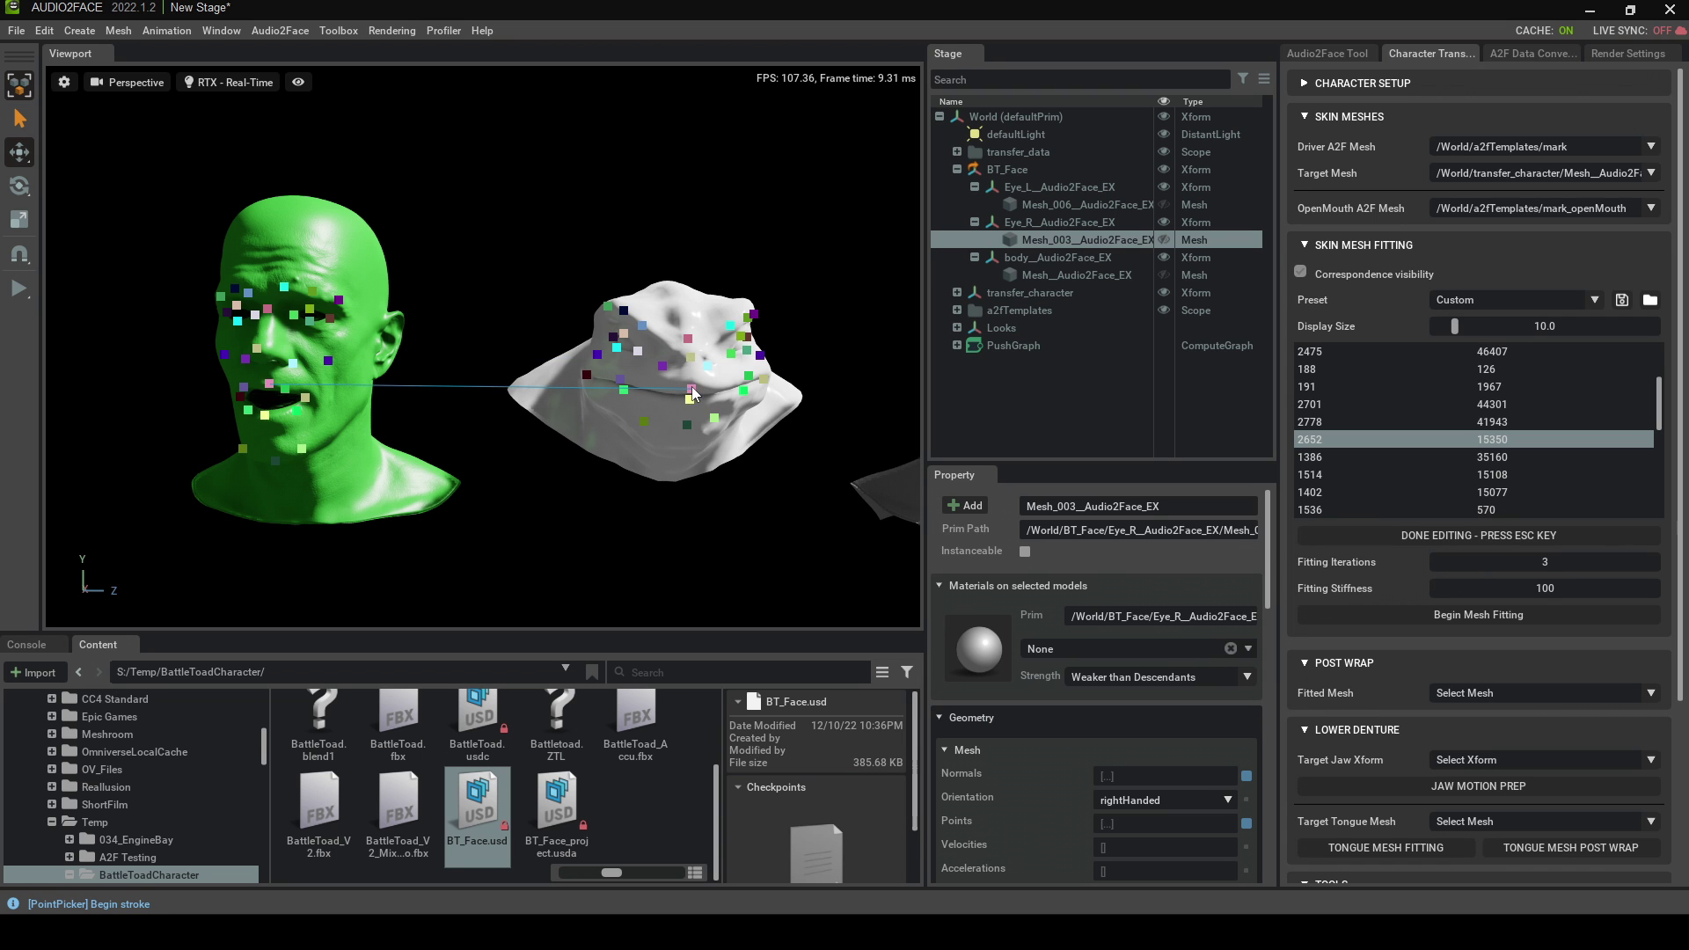
{"action": "mouse_move", "coordinate": [695, 396]}
{"action": "left_mouse_down", "text": "alt"}
{"action": "mouse_move", "coordinate": [742, 509]}
{"action": "mouse_move", "coordinate": [790, 517]}
{"action": "left_mouse_up", "text": "alt"}
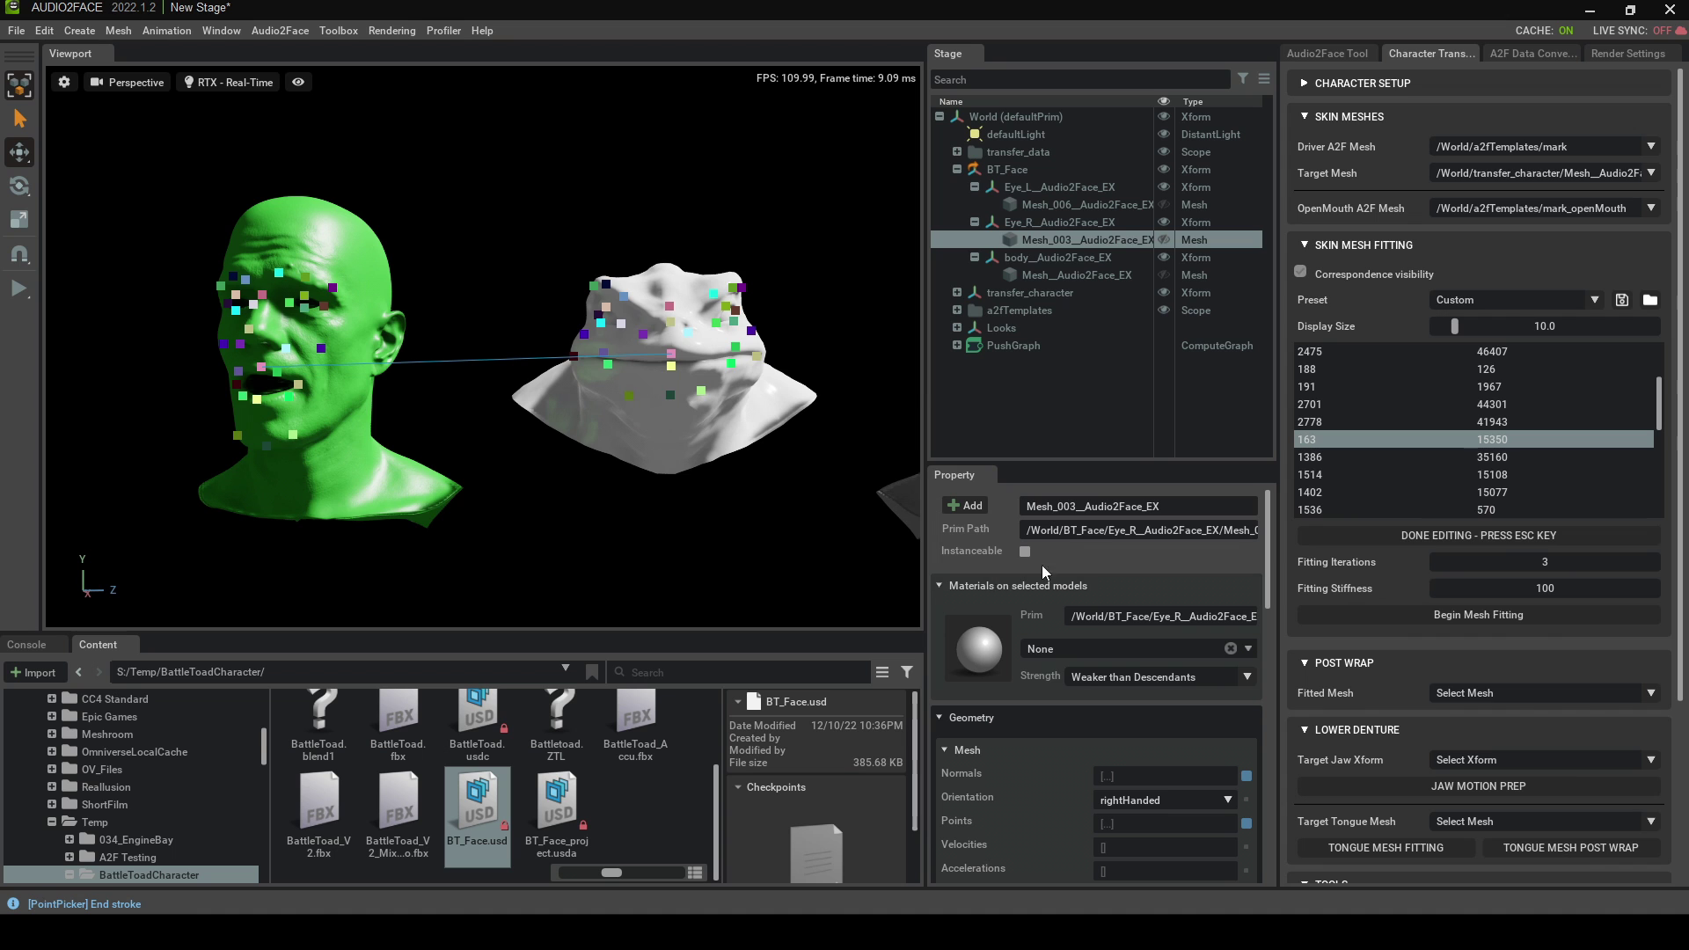
{"action": "left_click", "coordinate": [1476, 535]}
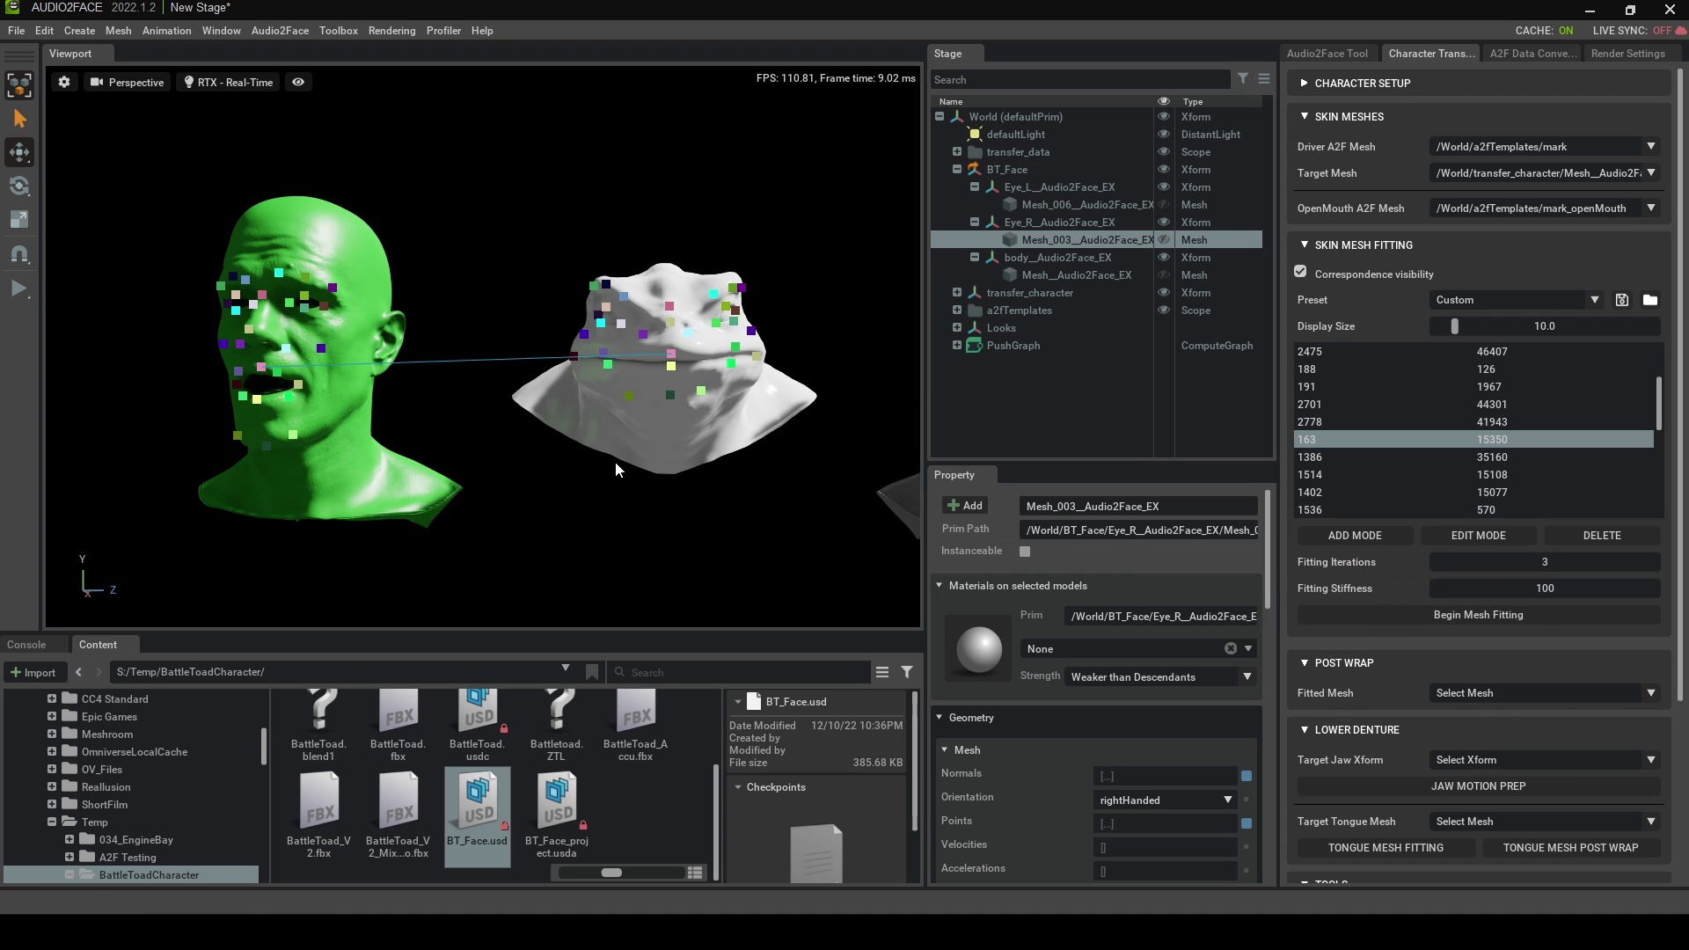
{"action": "left_click", "coordinate": [1424, 616]}
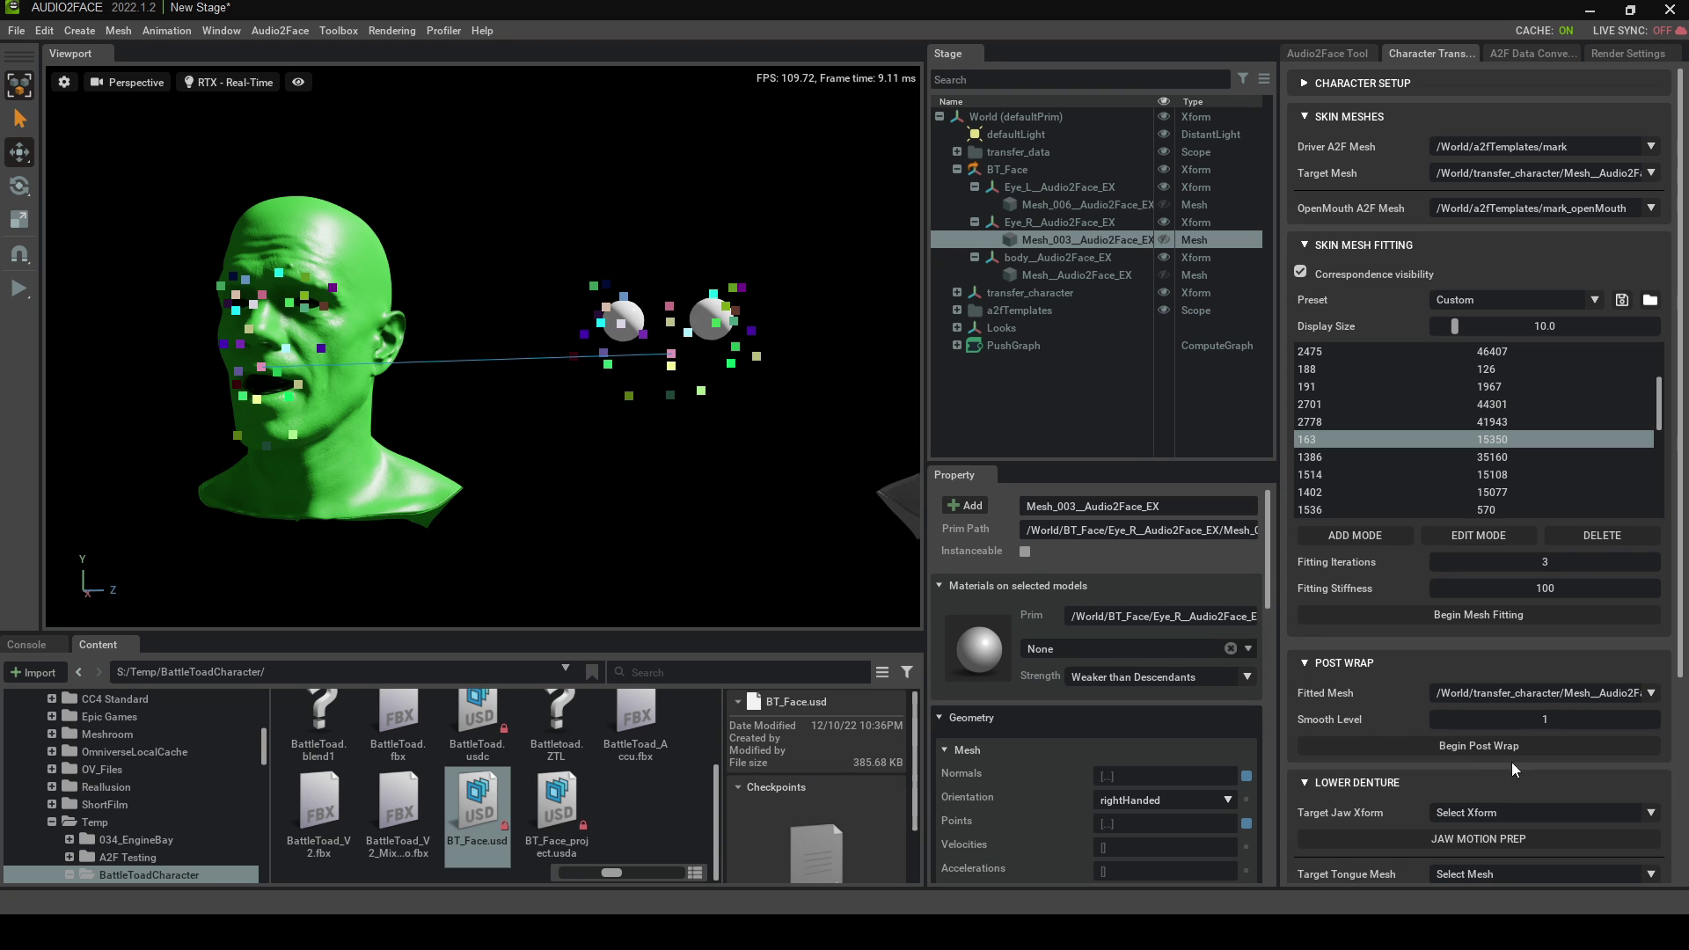
Step: Run Post Wrap, then Blendshape Transfer to generate the toad's blendshape meshes
{"action": "left_click", "coordinate": [1472, 750]}
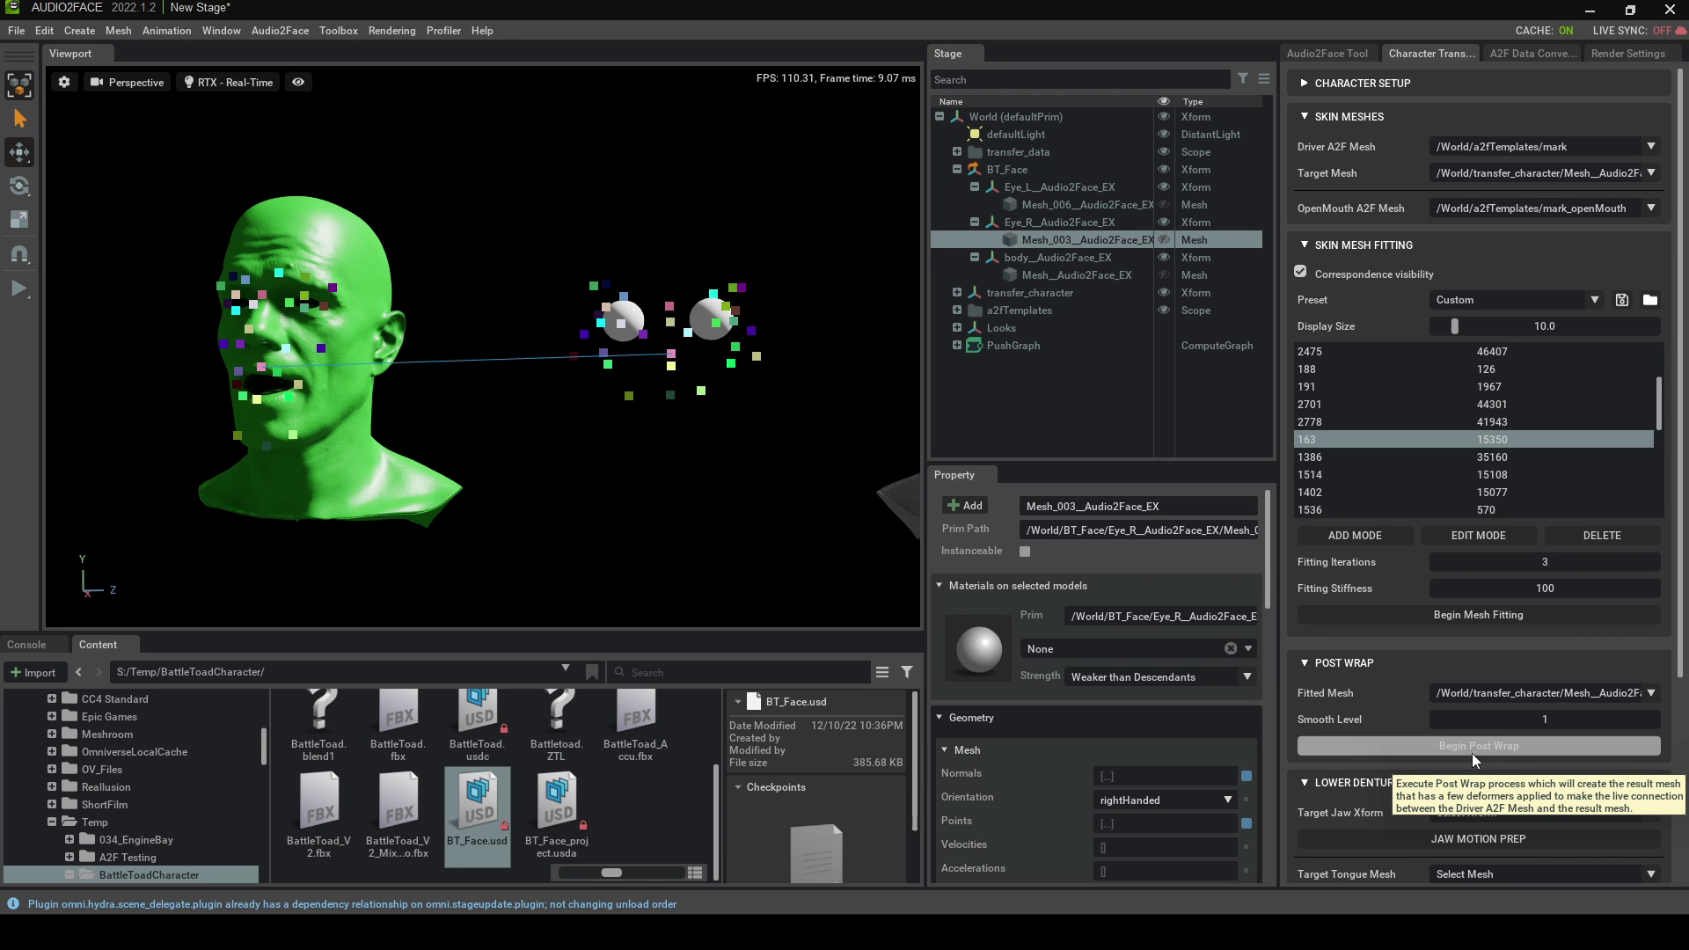
{"action": "scroll", "coordinate": [1412, 668], "scroll_direction": "down", "scroll_amount": 4}
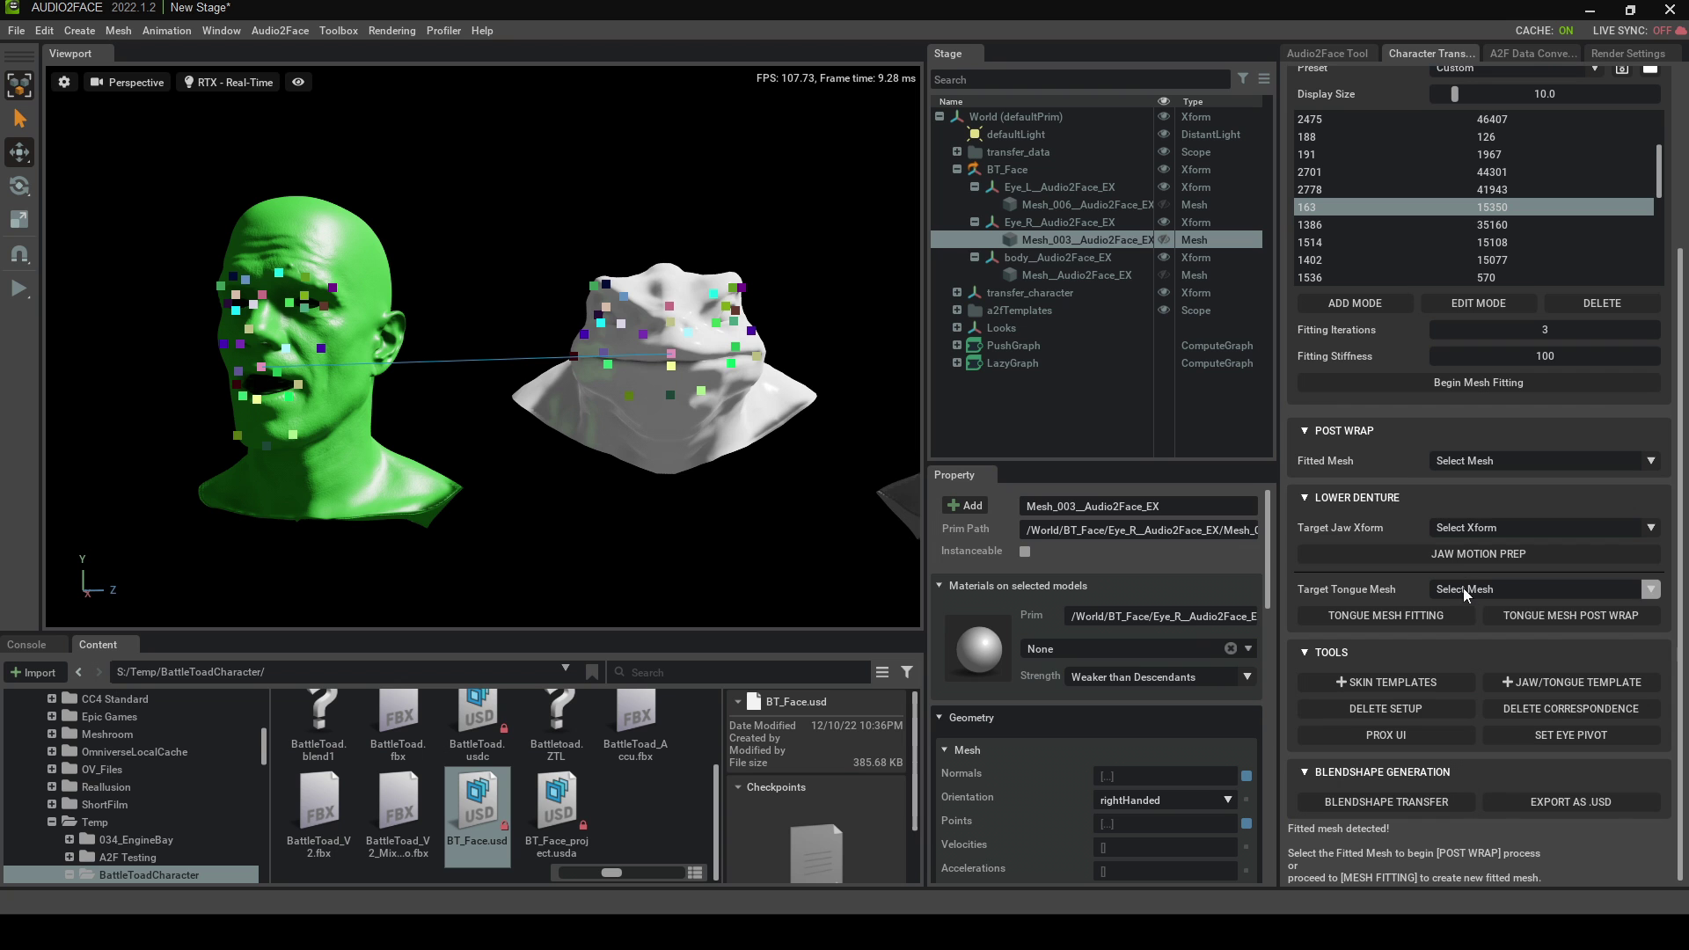
{"action": "left_click", "coordinate": [1427, 804]}
{"action": "left_click_drag", "start_coordinate": [737, 515], "coordinate": [566, 459], "text": "alt"}
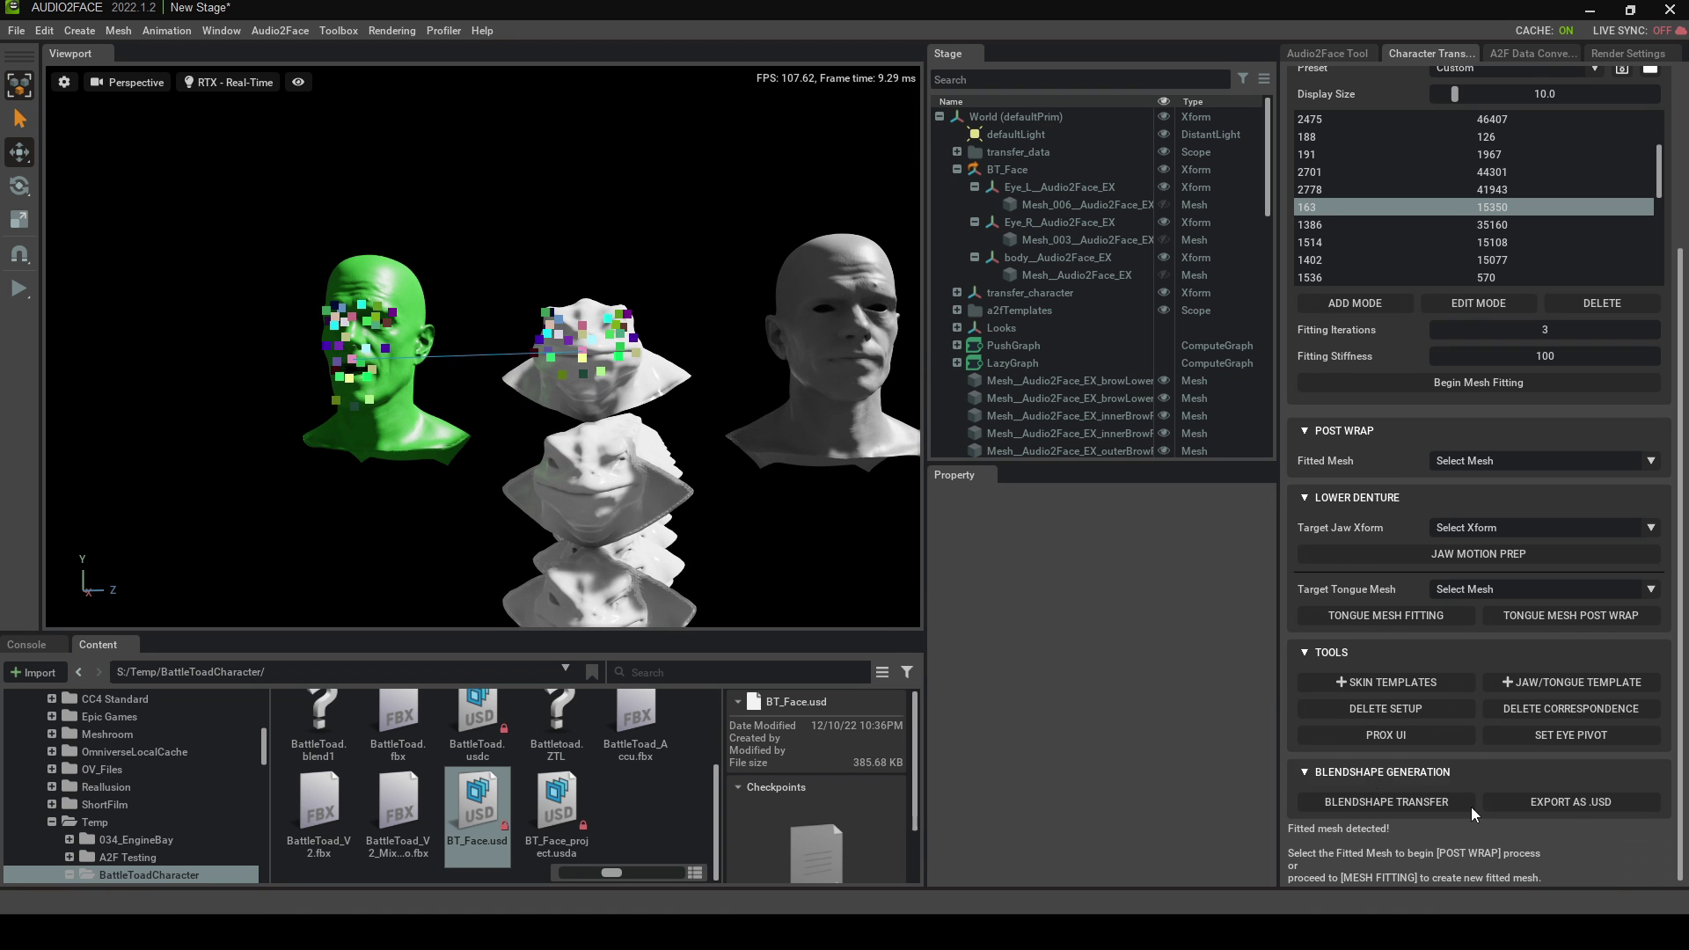
Step: Export the transferred blendshapes as BT_Face_LeDone.usd and confirm the success message
{"action": "left_click", "coordinate": [1575, 805]}
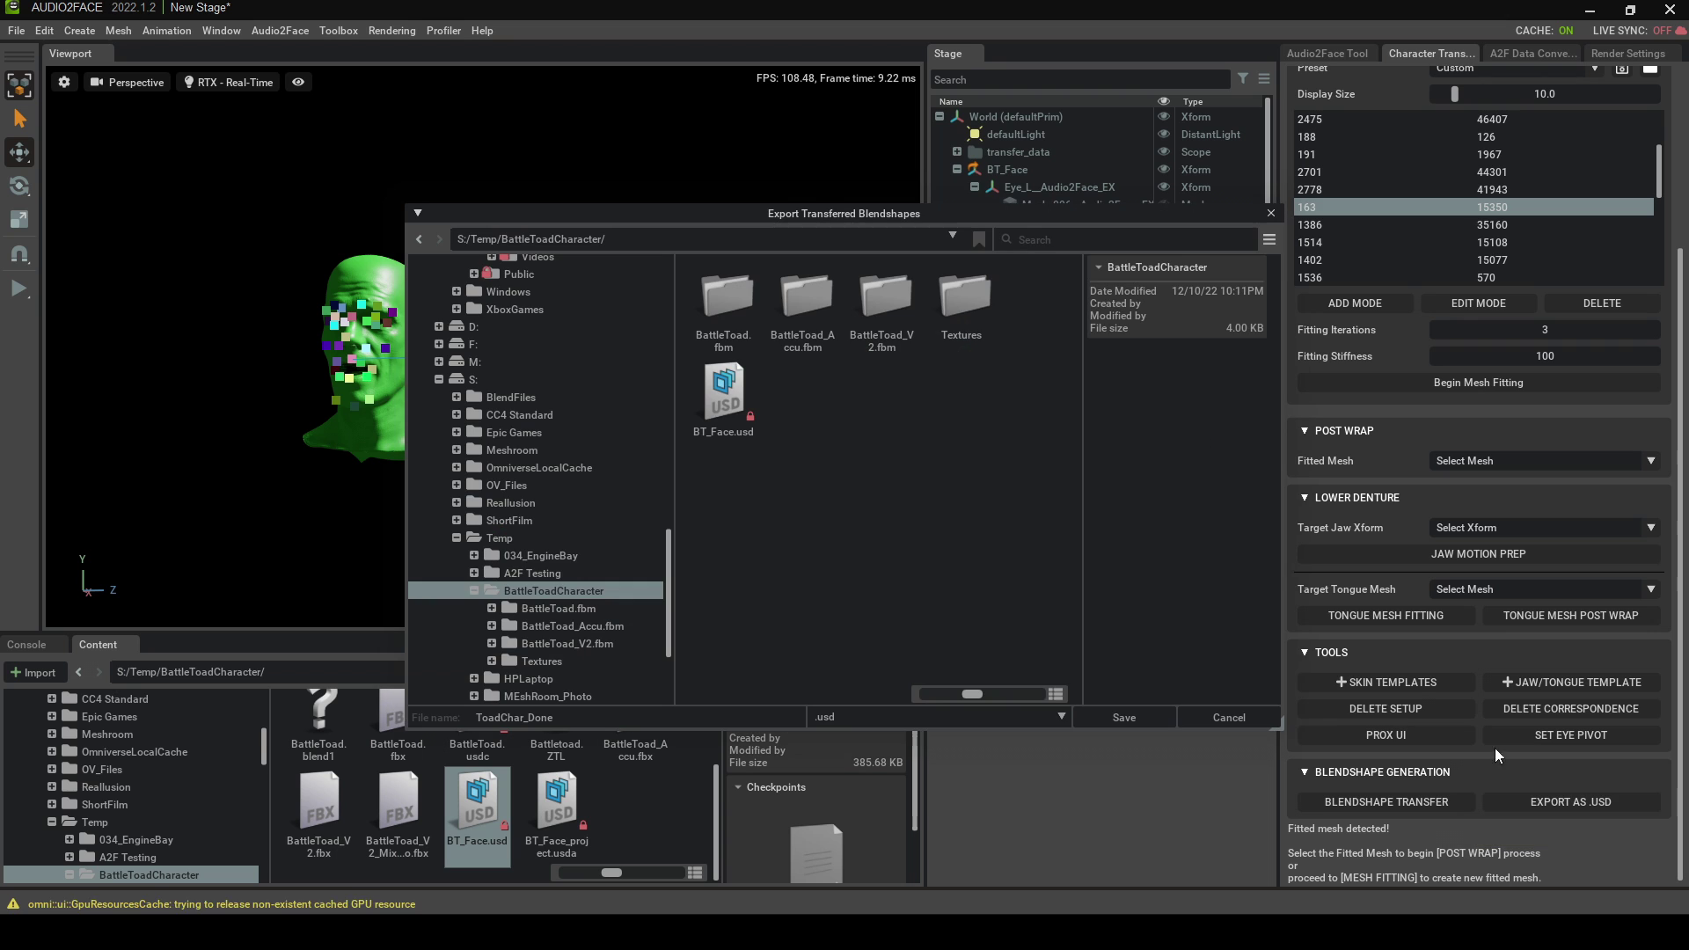
{"action": "left_click", "coordinate": [730, 428]}
{"action": "left_click", "coordinate": [512, 716]}
{"action": "type", "text": "_LeDo"}
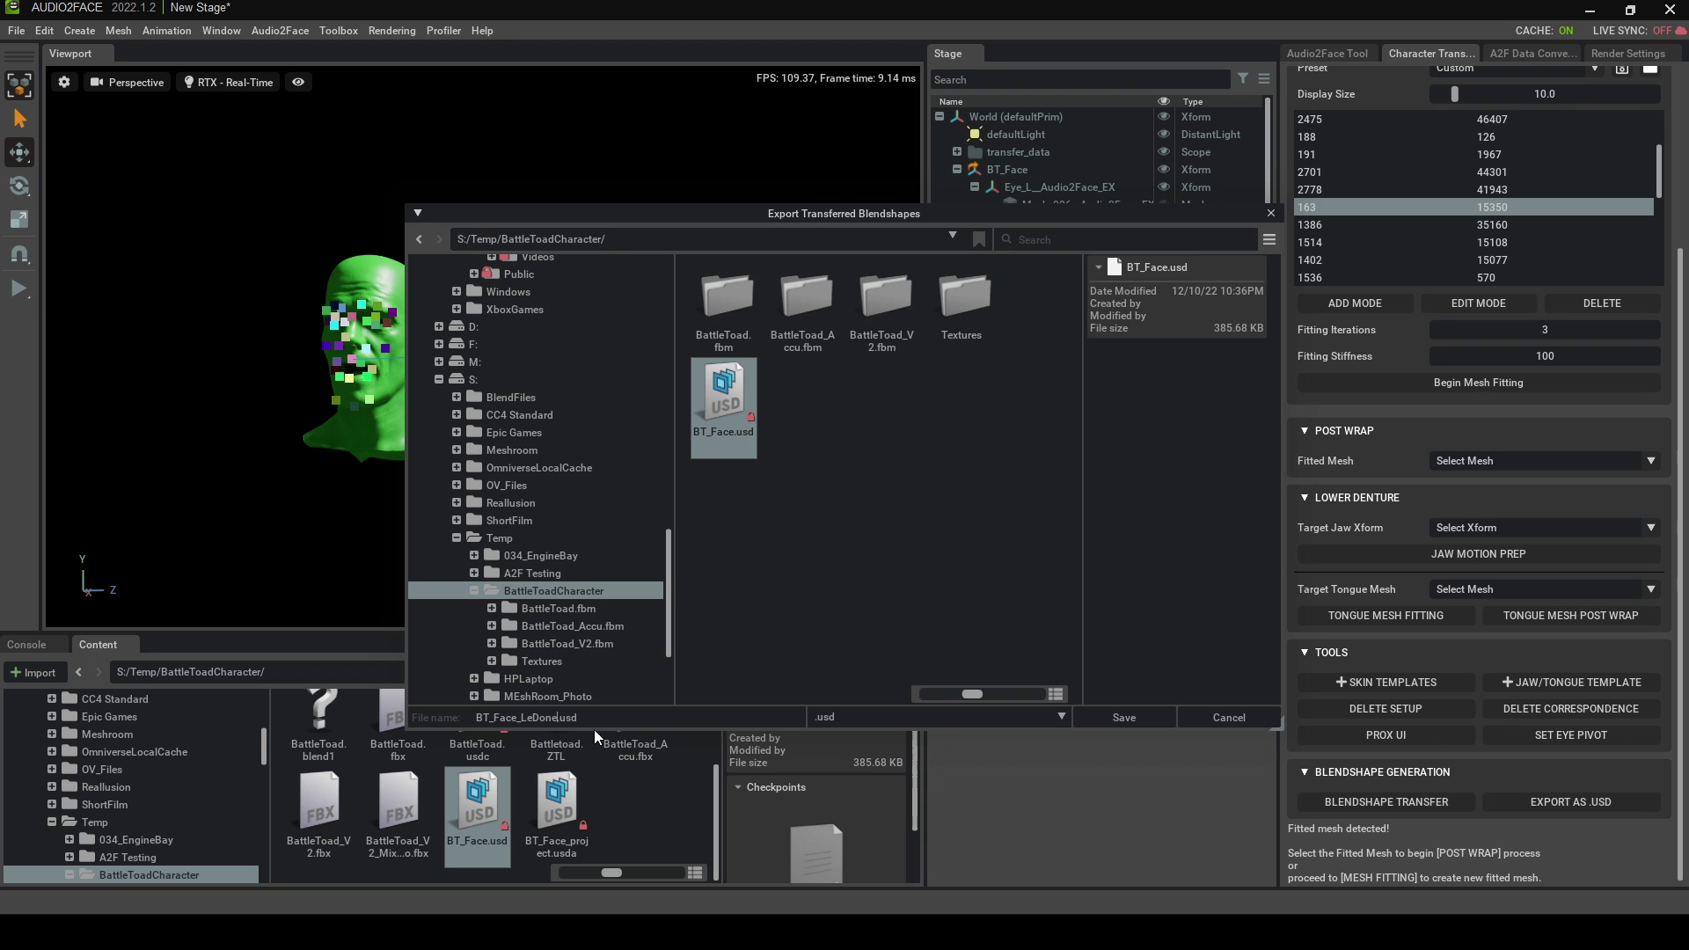
{"action": "left_click", "coordinate": [1132, 716]}
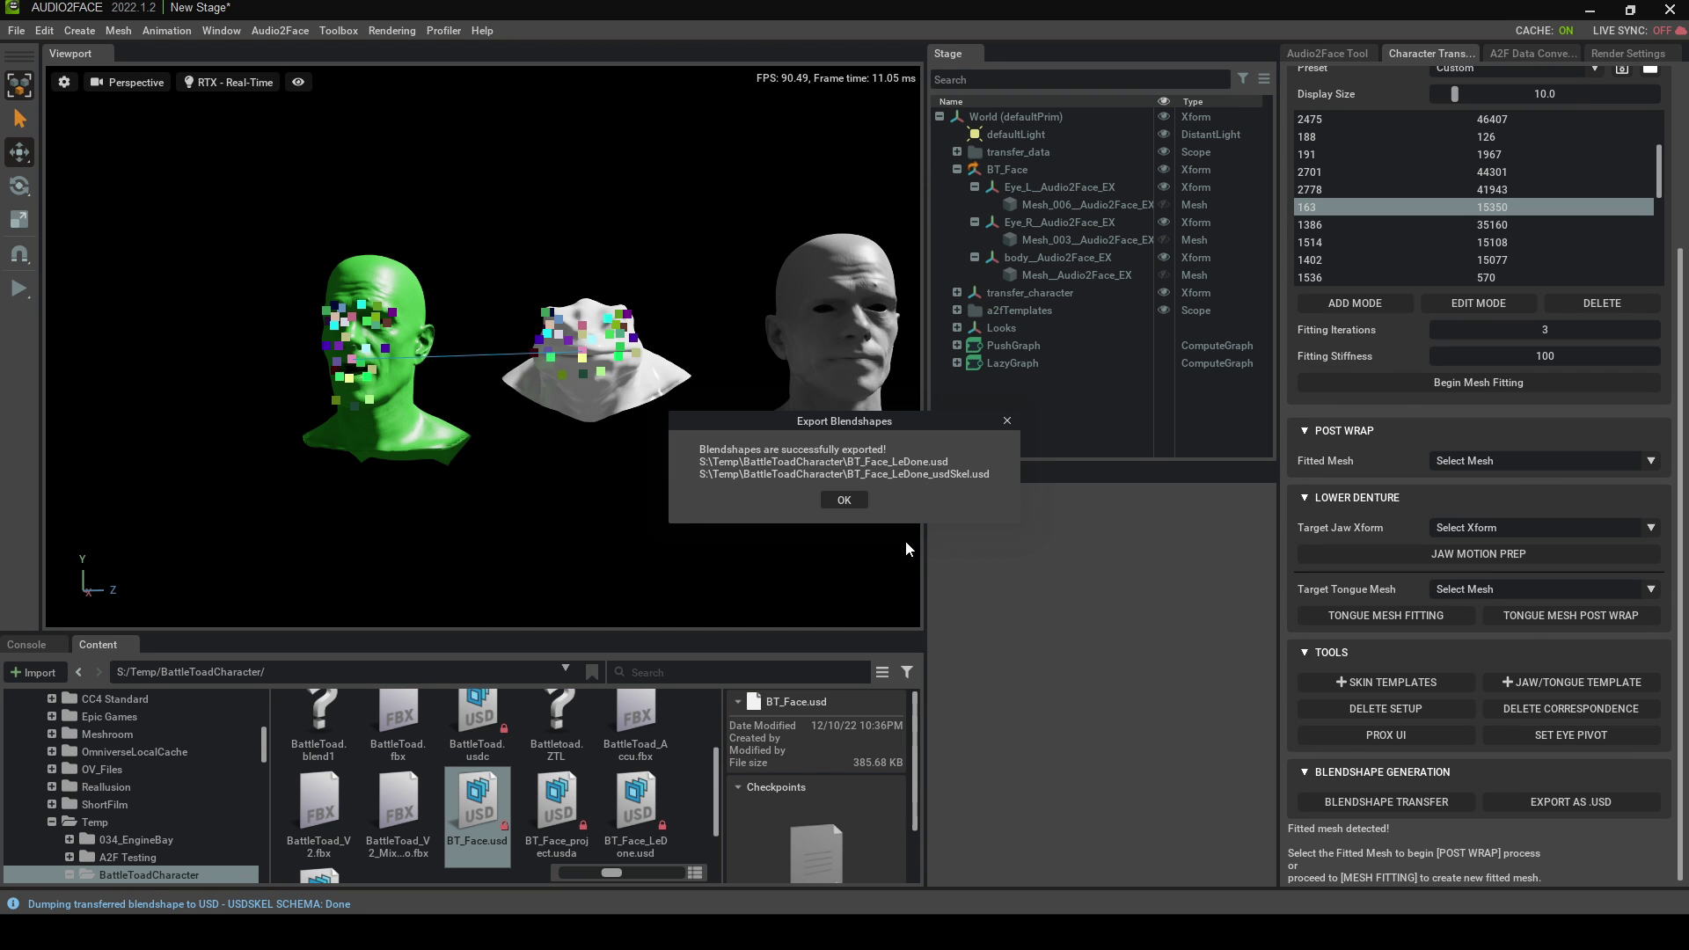
{"action": "left_click", "coordinate": [847, 500]}
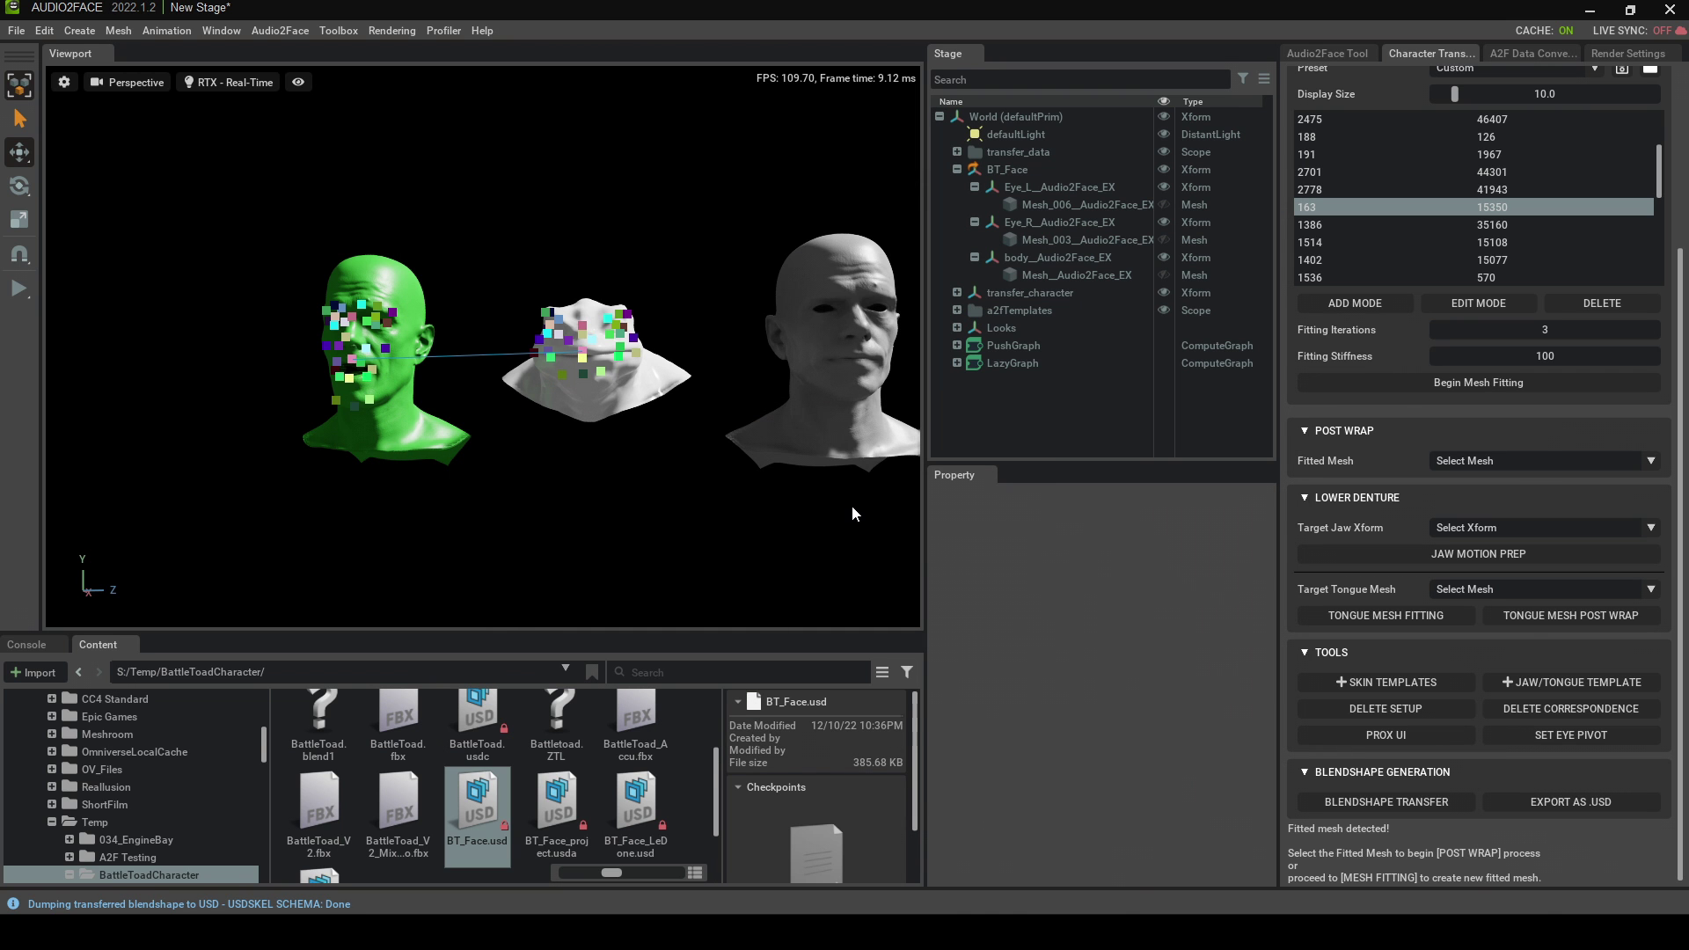
Step: Back in Blender, import the rig from BT_Face_LeDone_usdSkel.usd via Audio2Face Import
{"action": "mouse_move", "coordinate": [694, 906]}
{"action": "left_click", "coordinate": [747, 851]}
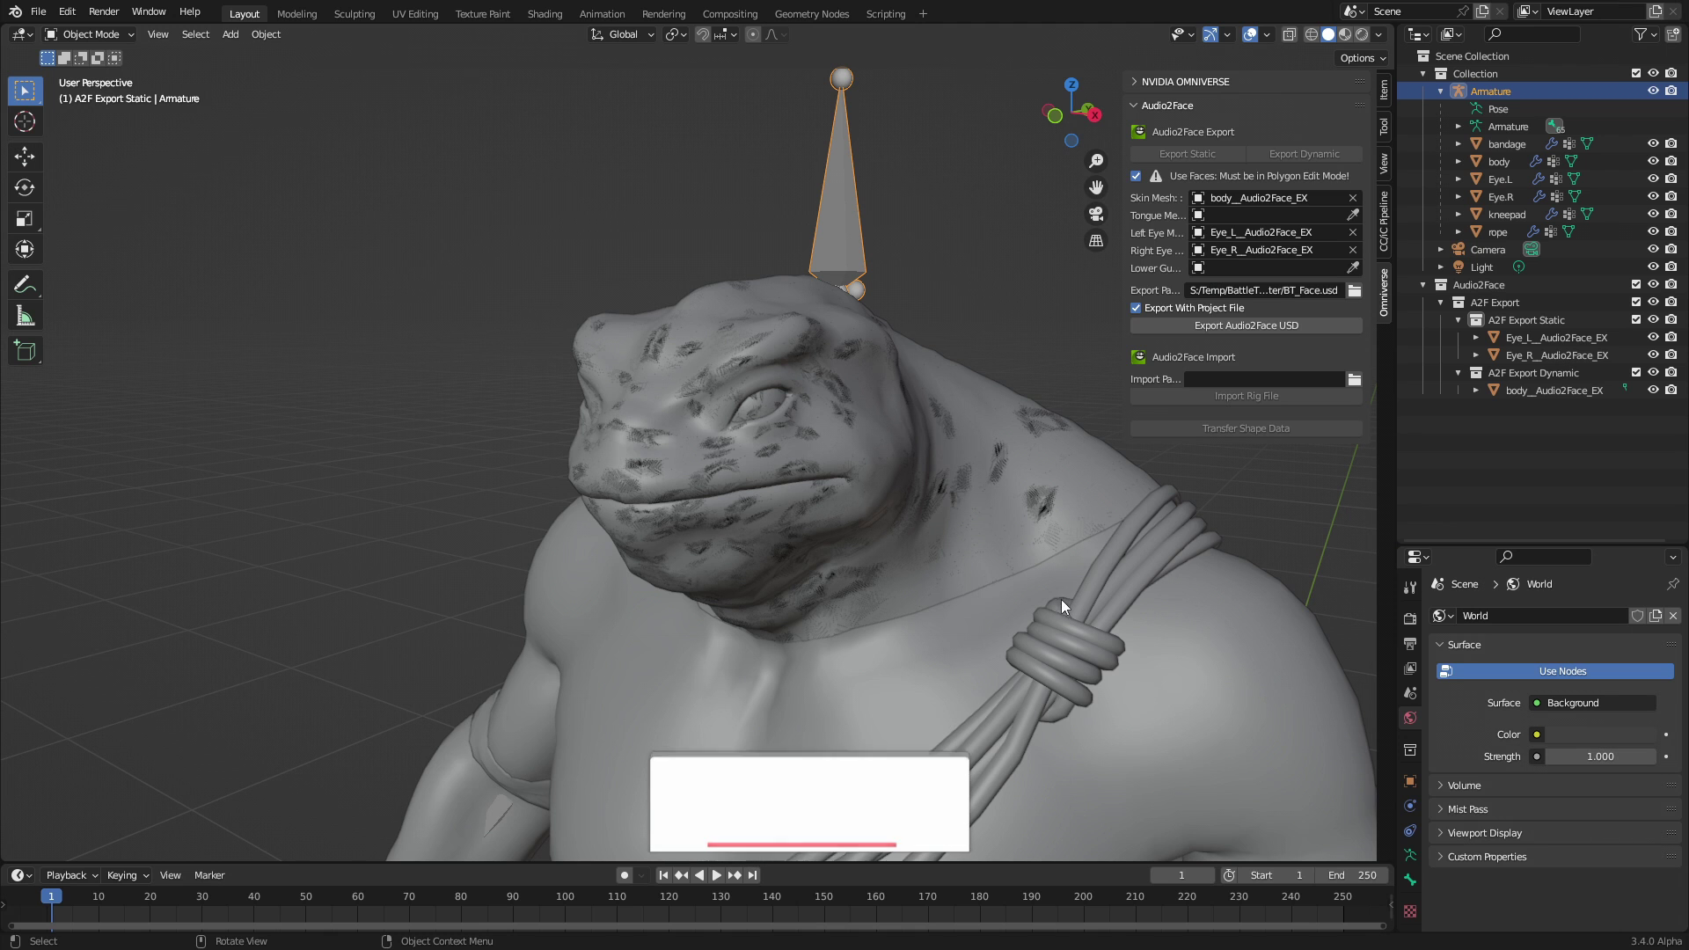
{"action": "left_click", "coordinate": [1355, 379]}
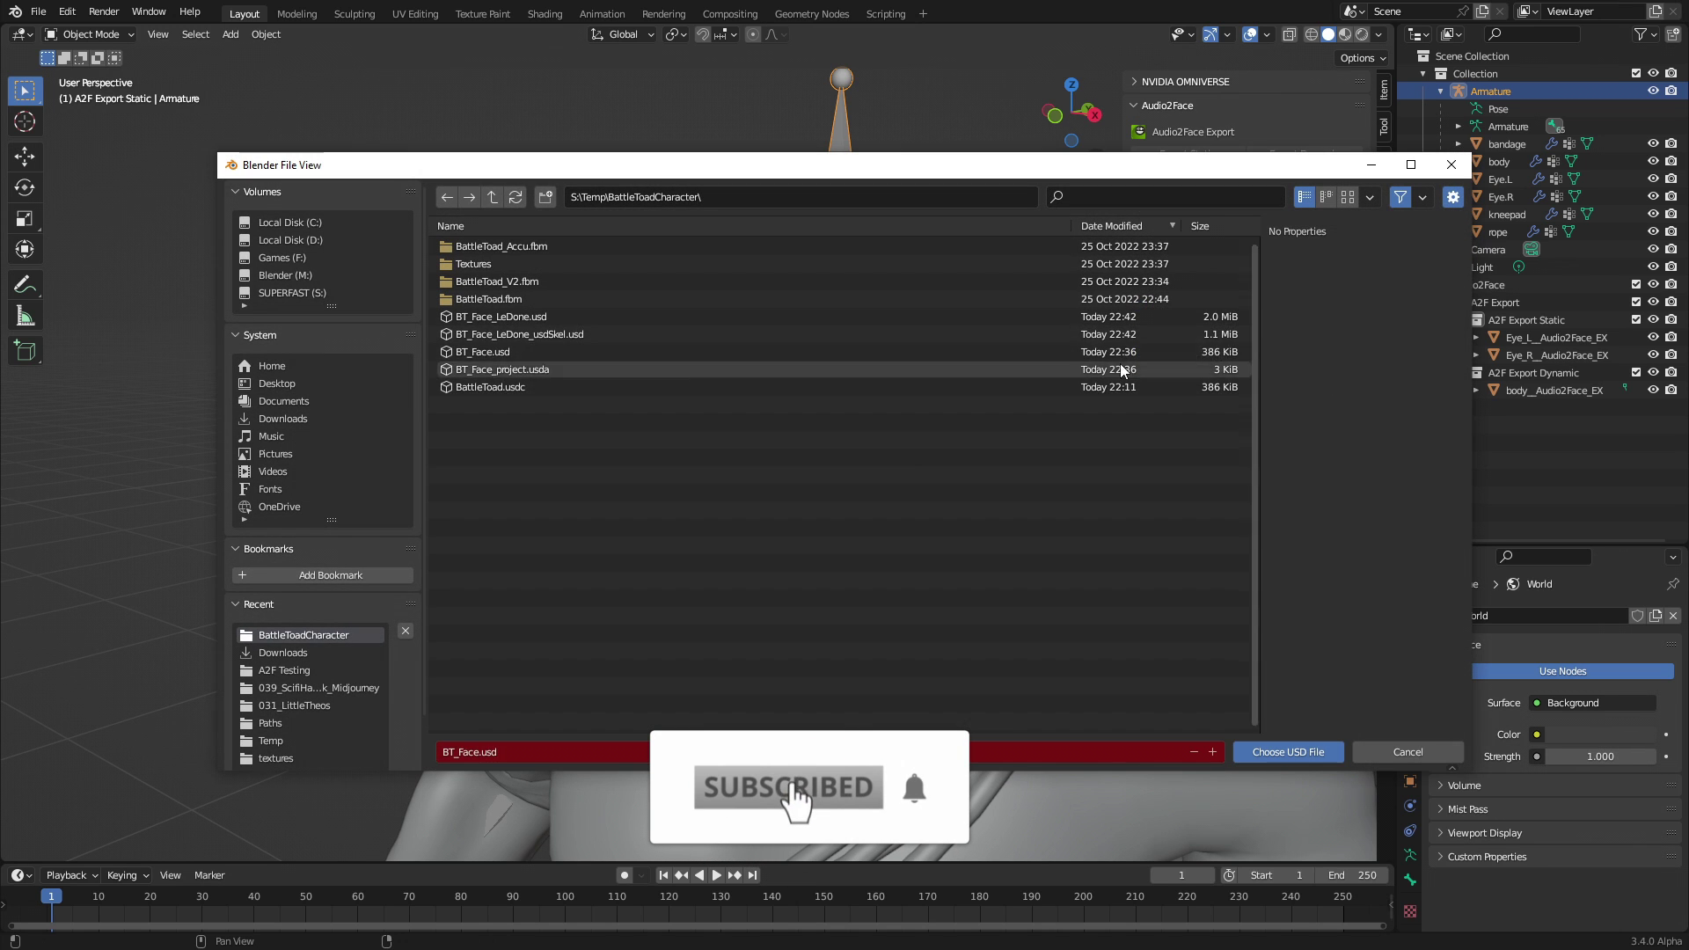
{"action": "double_click", "coordinate": [547, 335]}
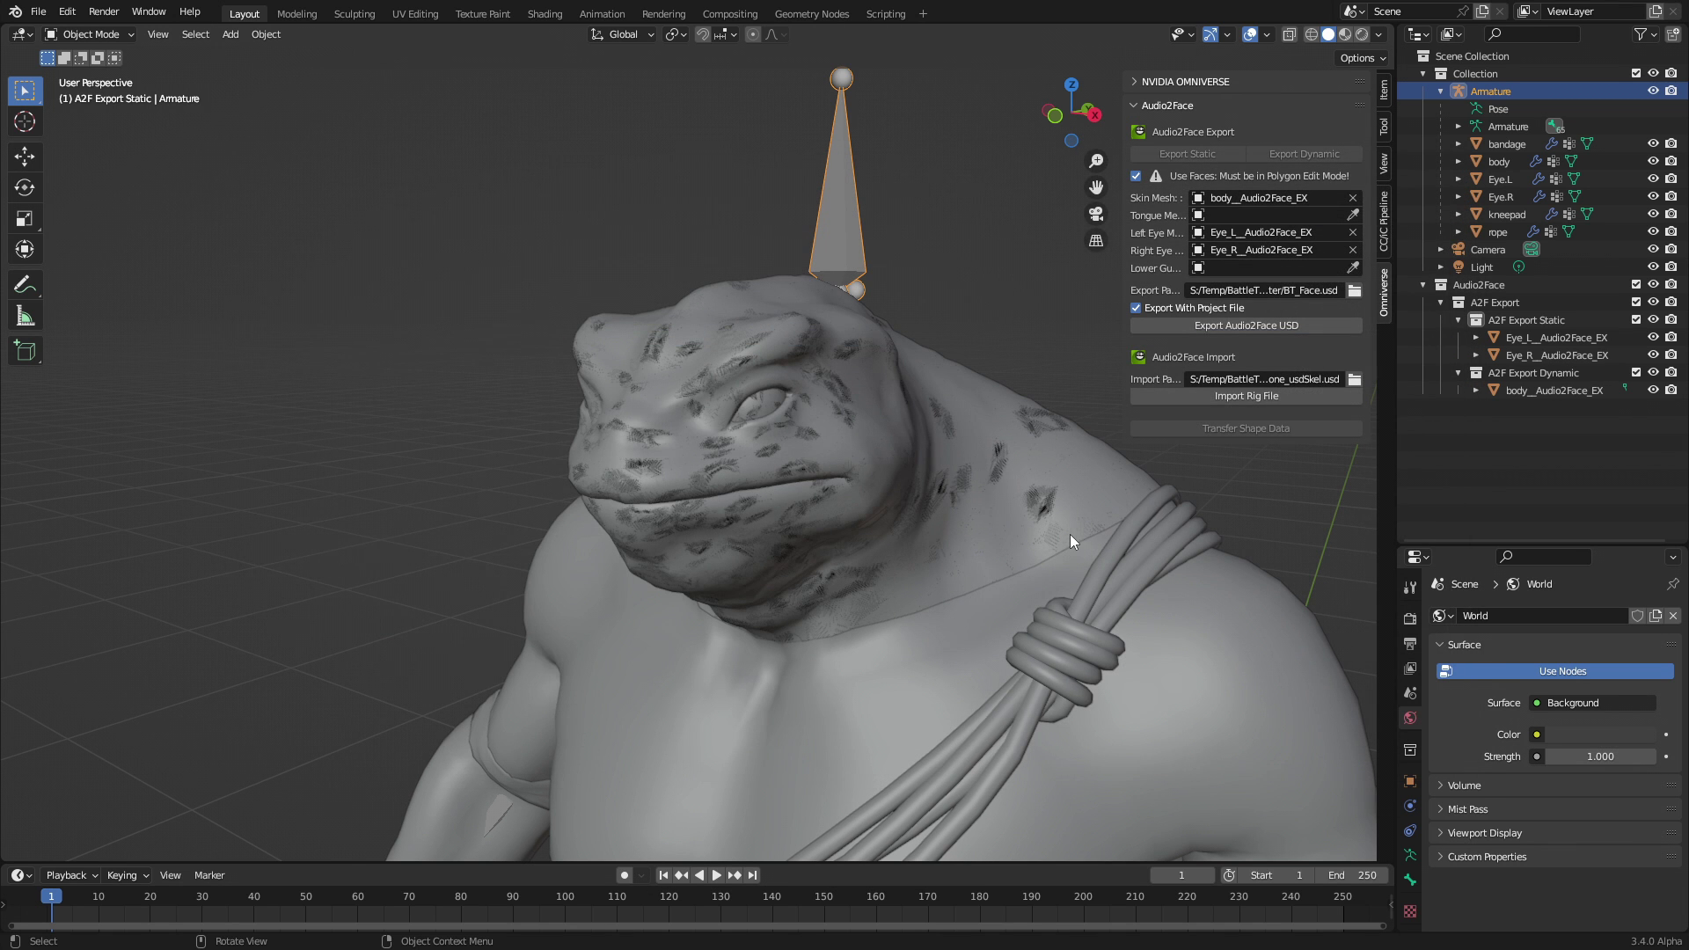
{"action": "left_click", "coordinate": [1240, 397]}
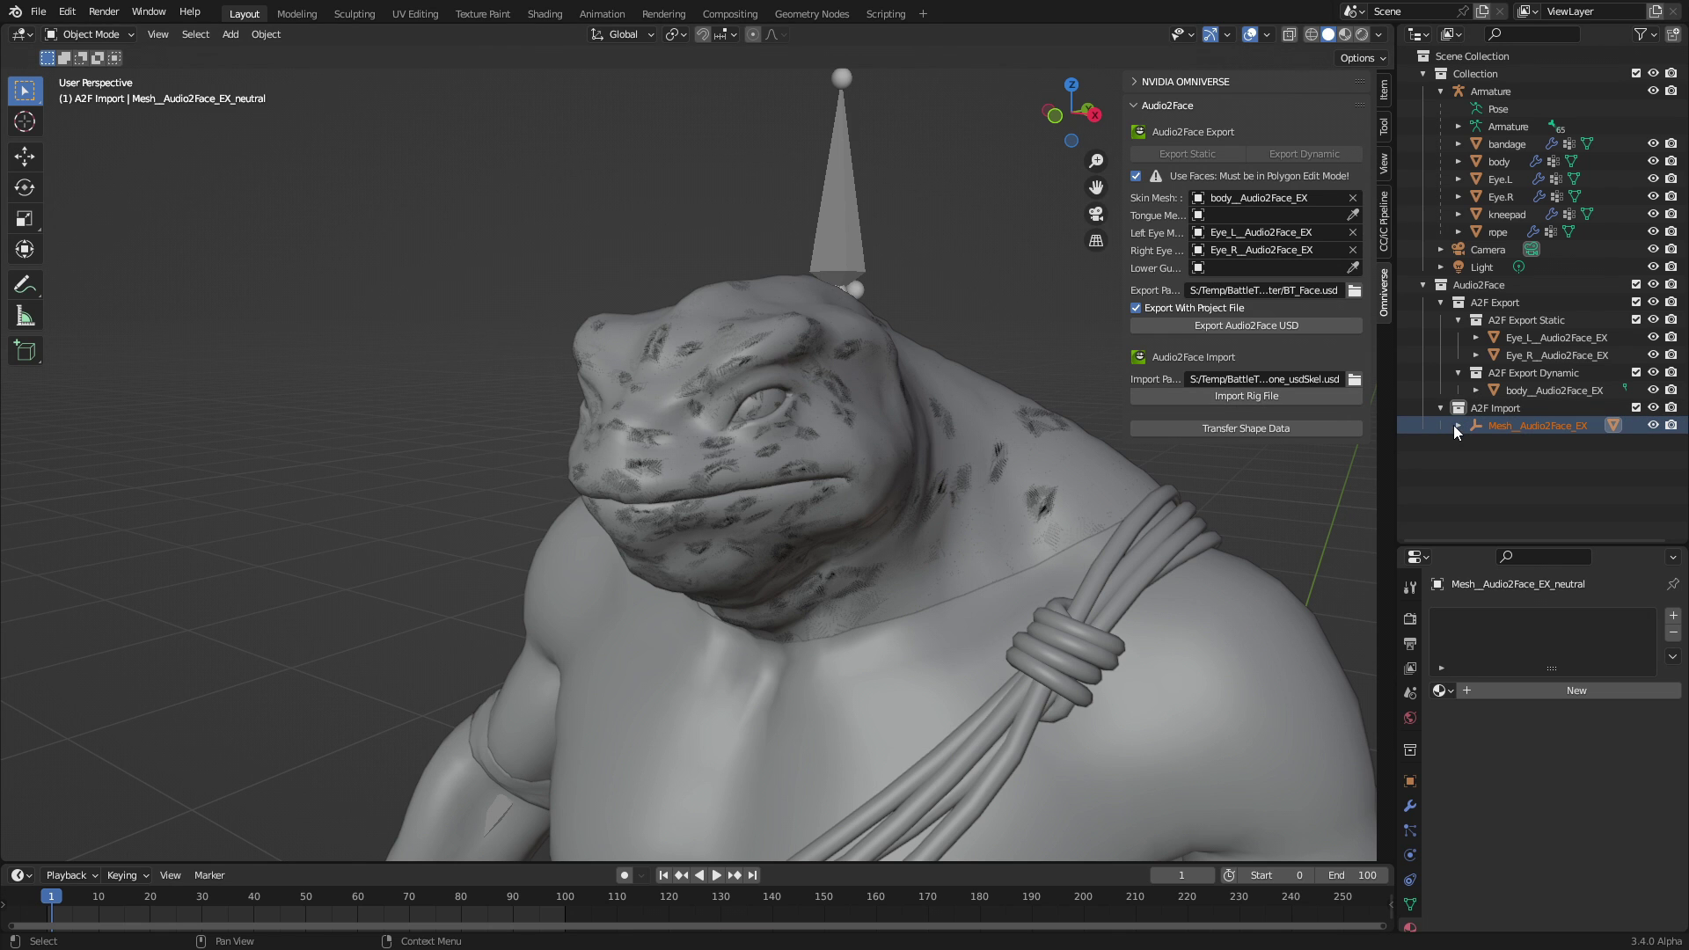
Step: Transfer the shape data onto the toad body, exclude the Audio2Face collection, and enlarge the Shape Keys list
{"action": "left_click", "coordinate": [1255, 430]}
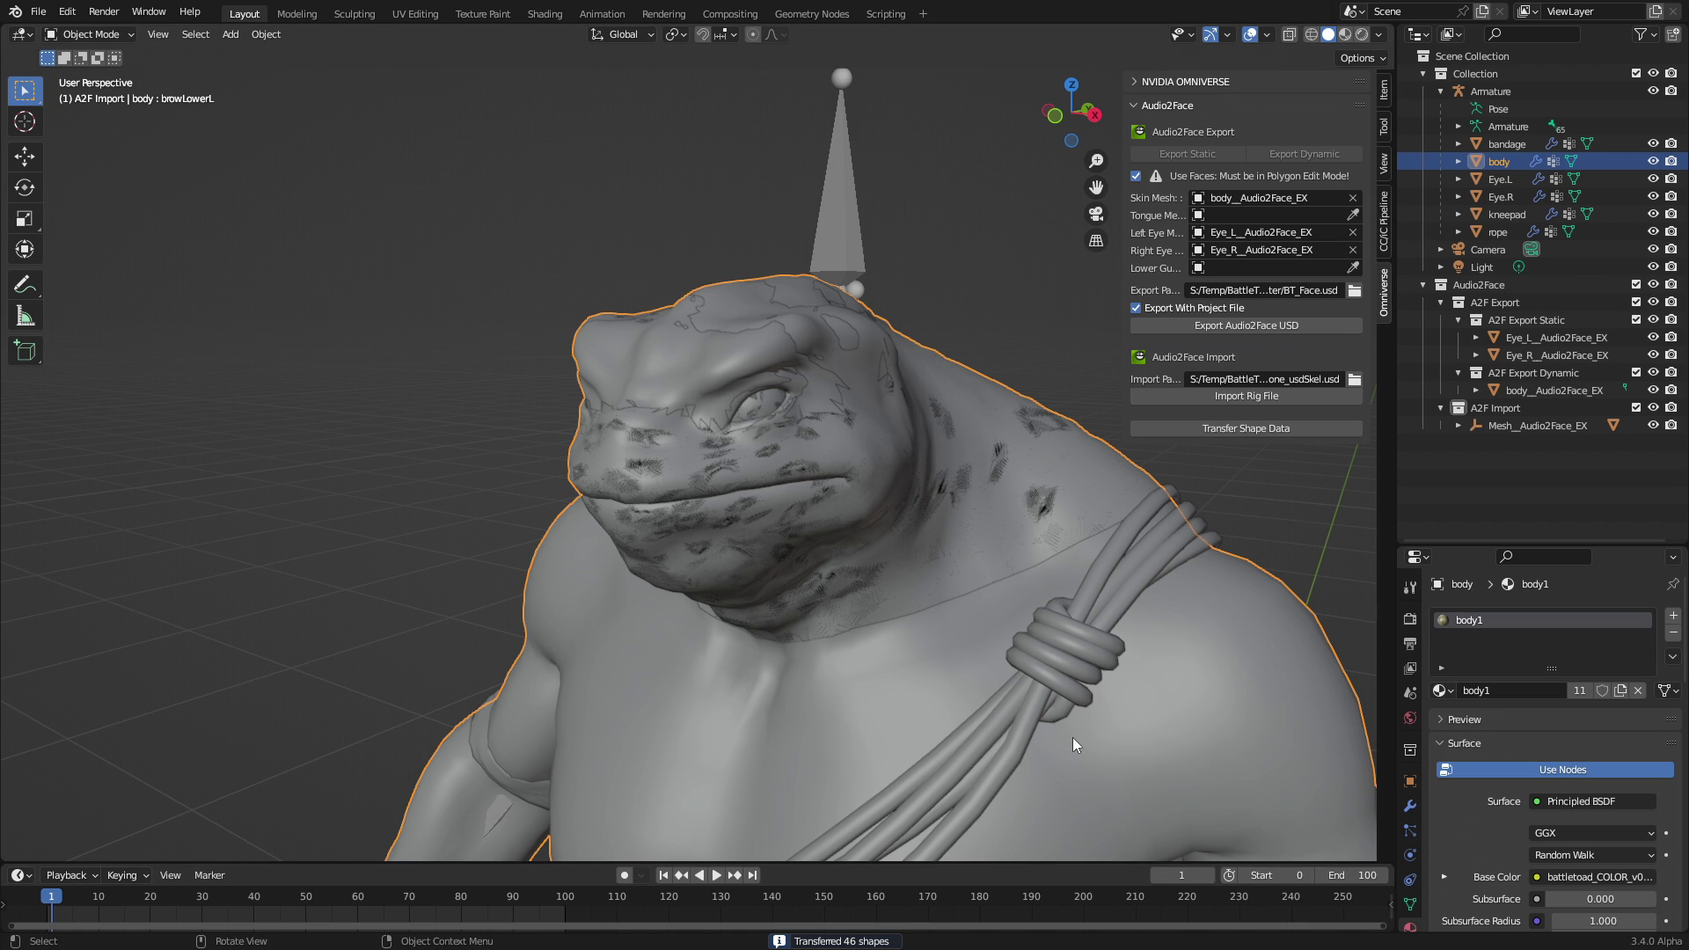
{"action": "left_click", "coordinate": [1636, 285]}
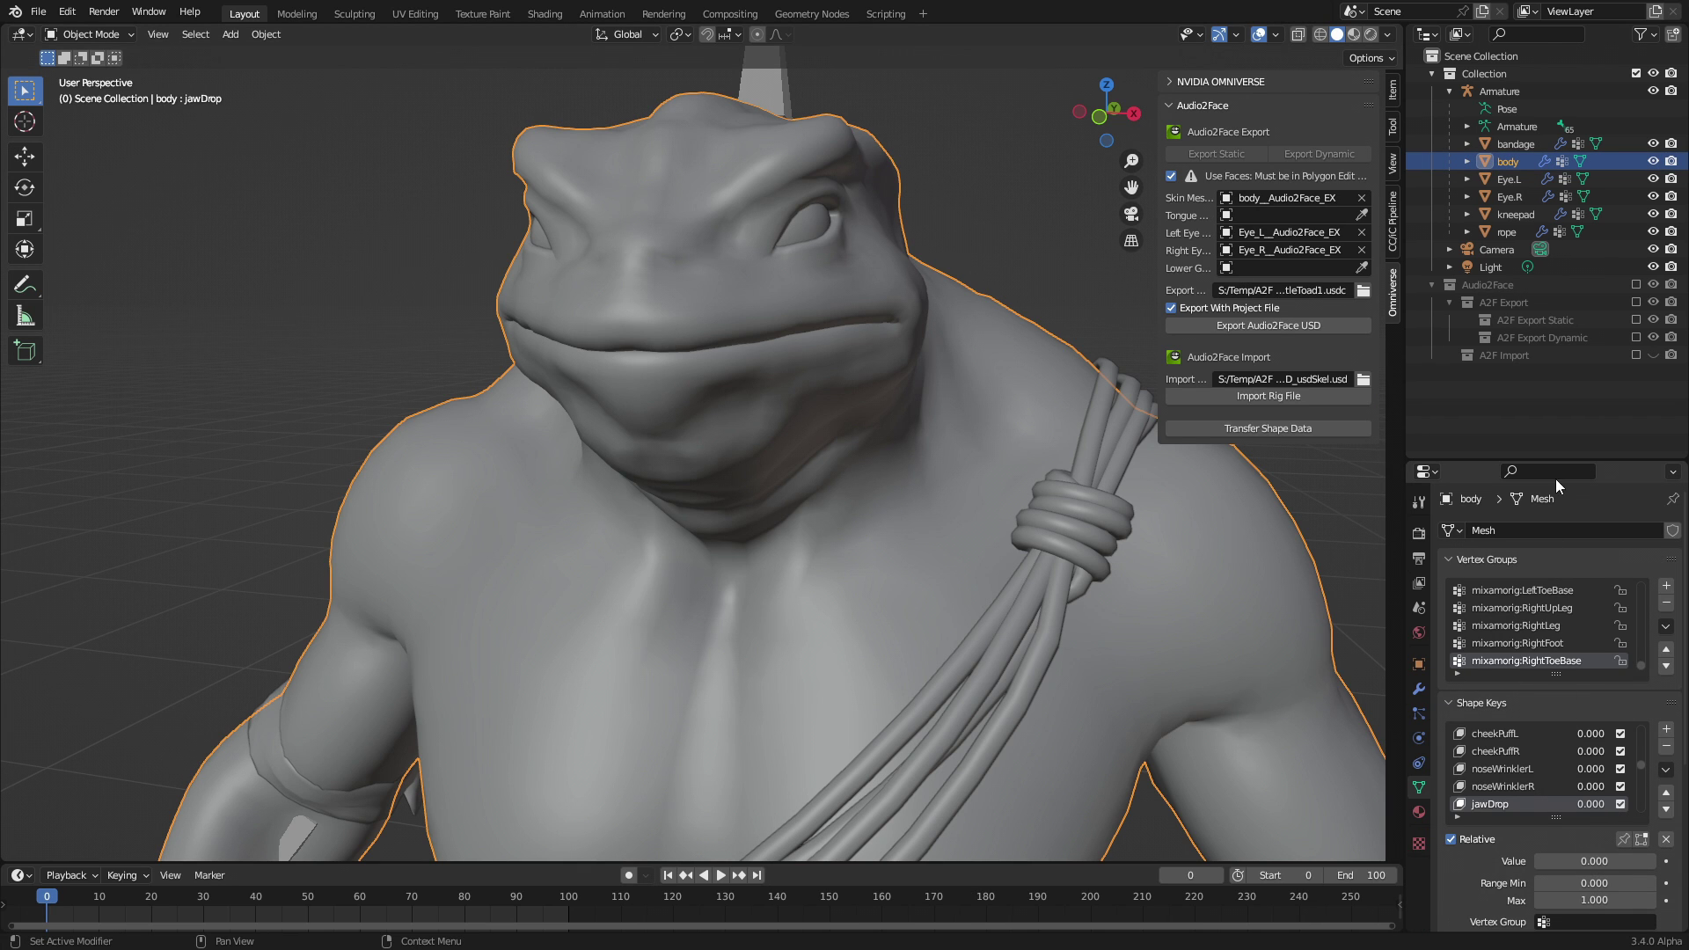
{"action": "left_click_drag", "start_coordinate": [1555, 463], "coordinate": [1535, 301]}
{"action": "left_click_drag", "start_coordinate": [1557, 656], "coordinate": [1575, 928]}
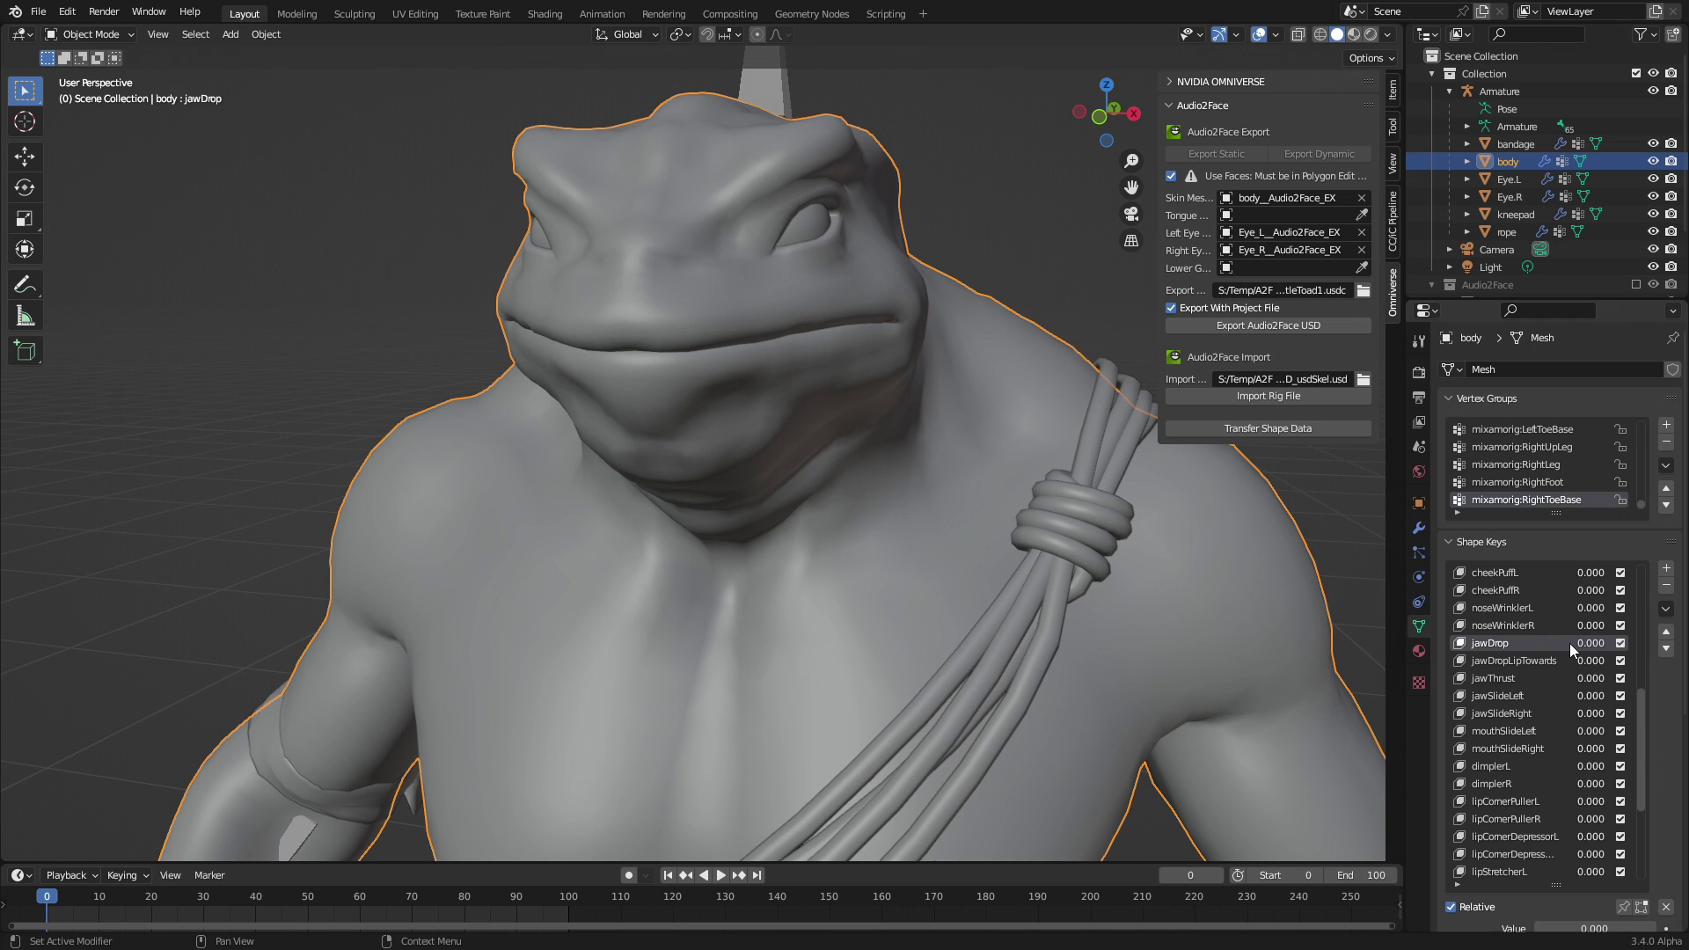